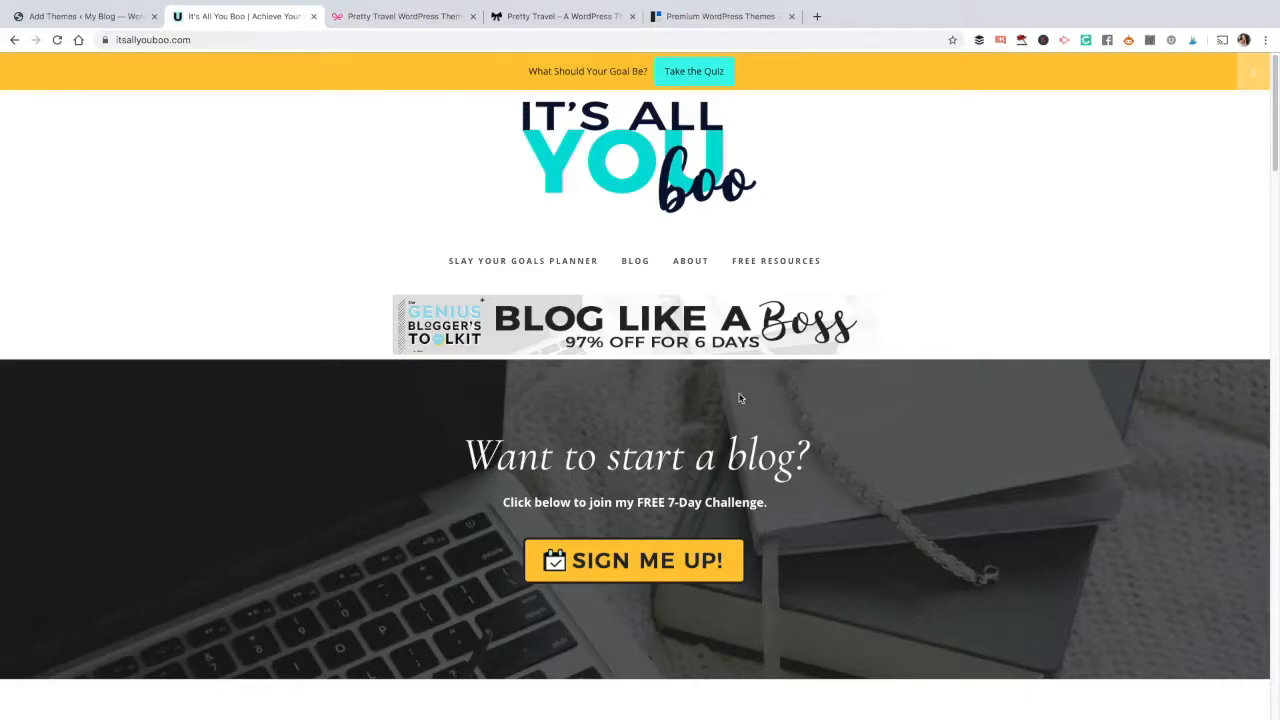
# Step: Open the Blog page of the It's All You Boo site and examine its post list and sidebar
pyautogui.click(648, 268)
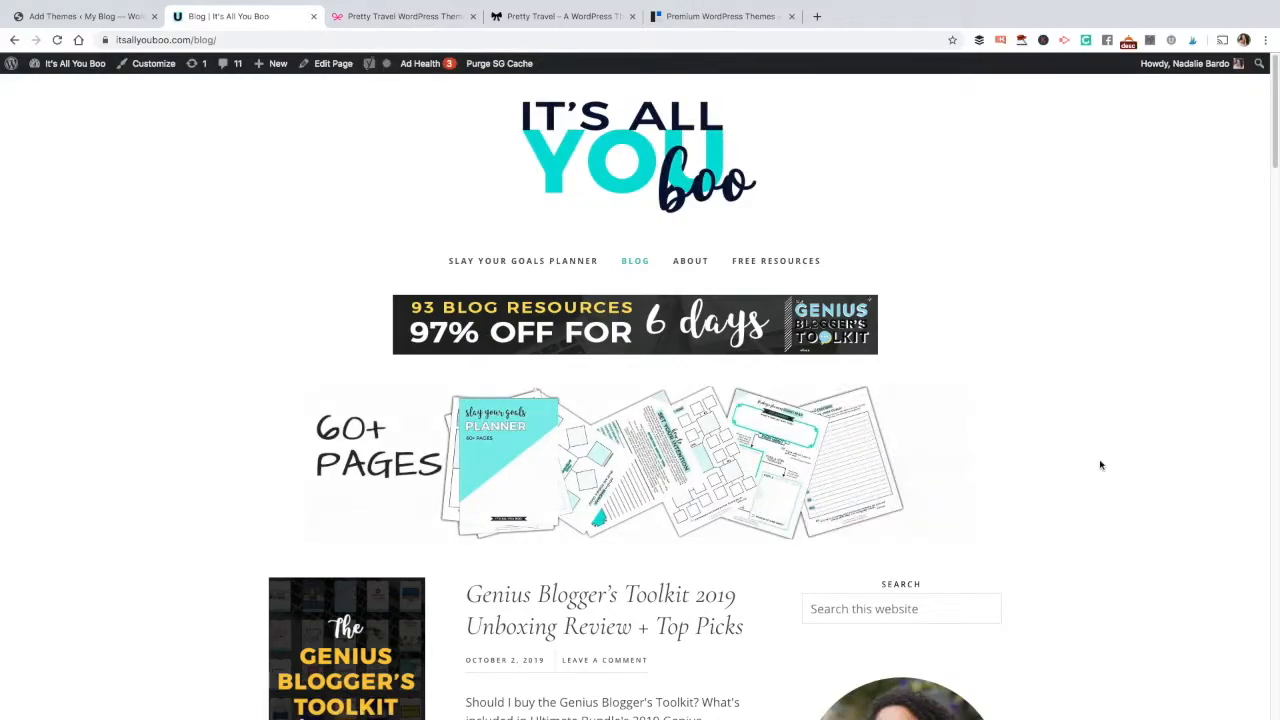
pyautogui.scroll(-3, 1100, 465)
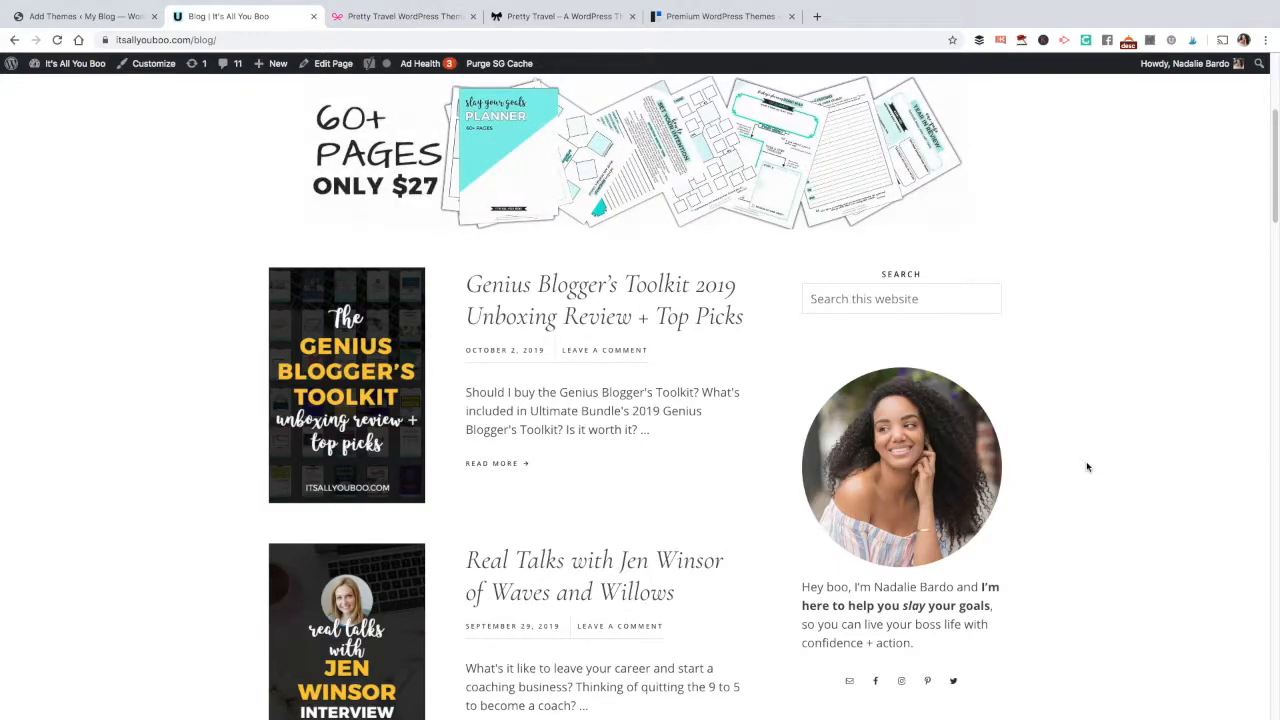
pyautogui.scroll(-3, 1088, 467)
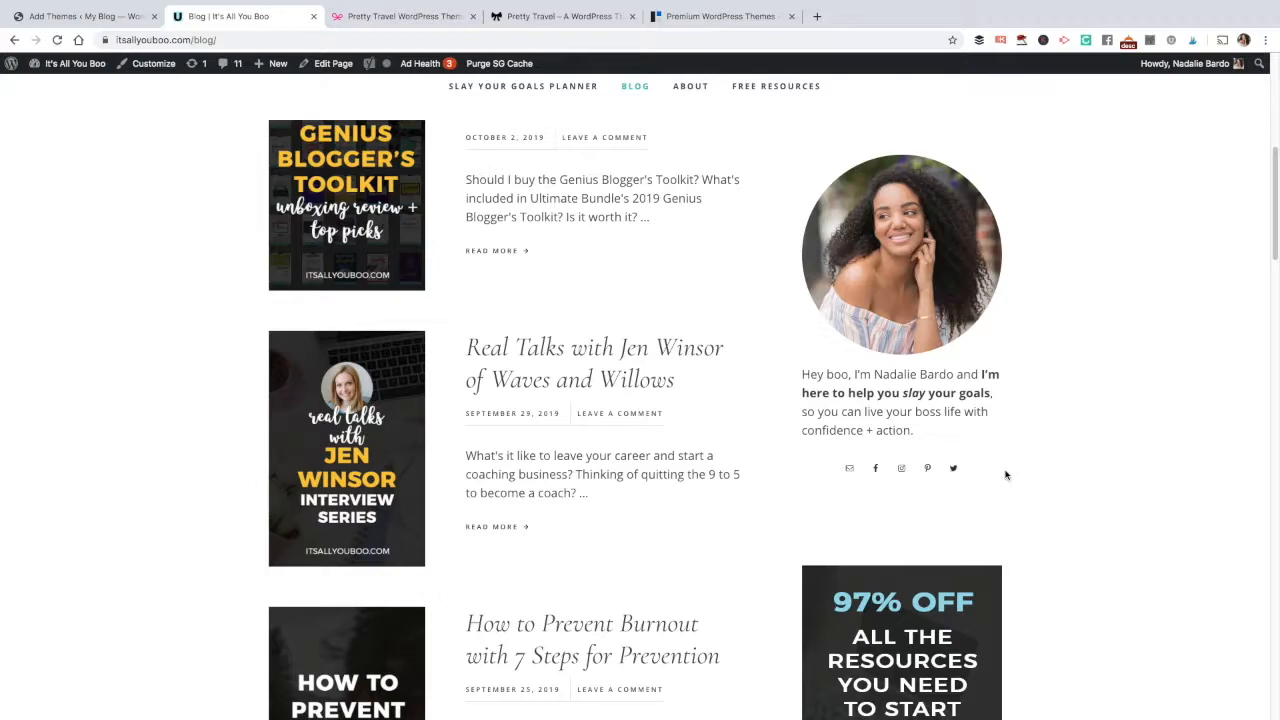
pyautogui.scroll(-1, 1032, 229)
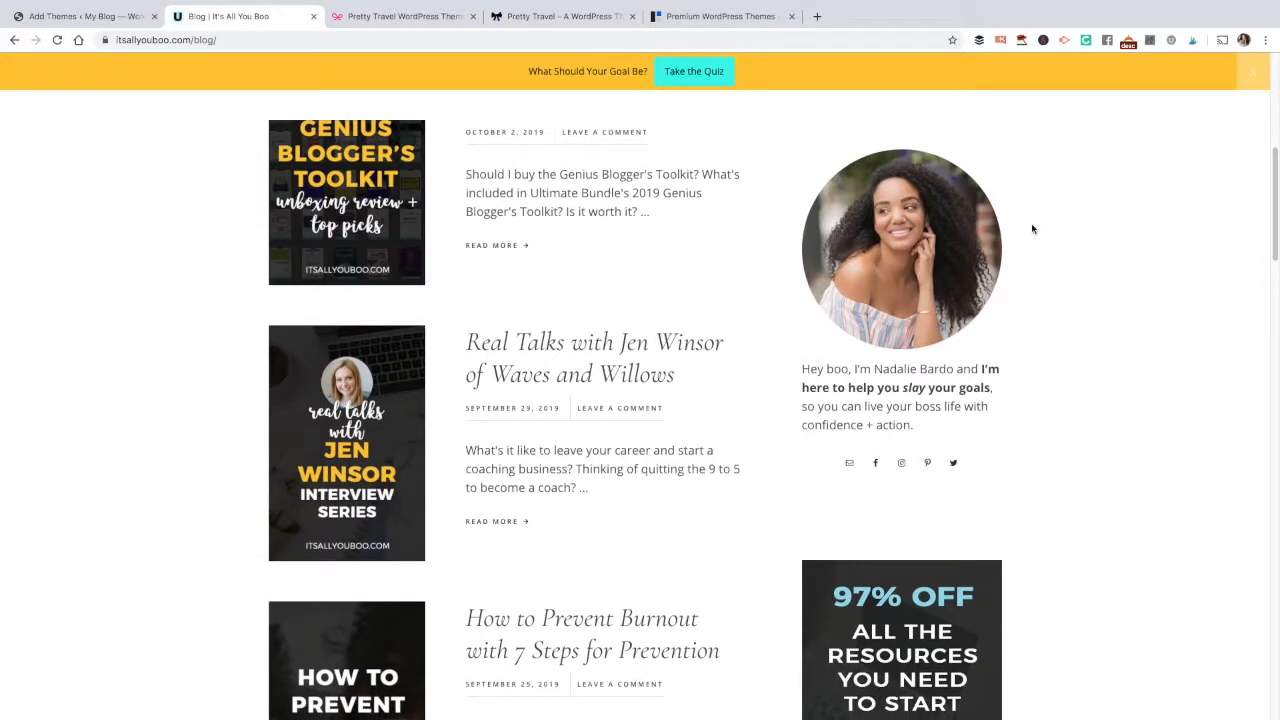
# Step: Switch to the Pretty Travel theme demo and examine its header, navigation and featured image row
pyautogui.click(534, 16)
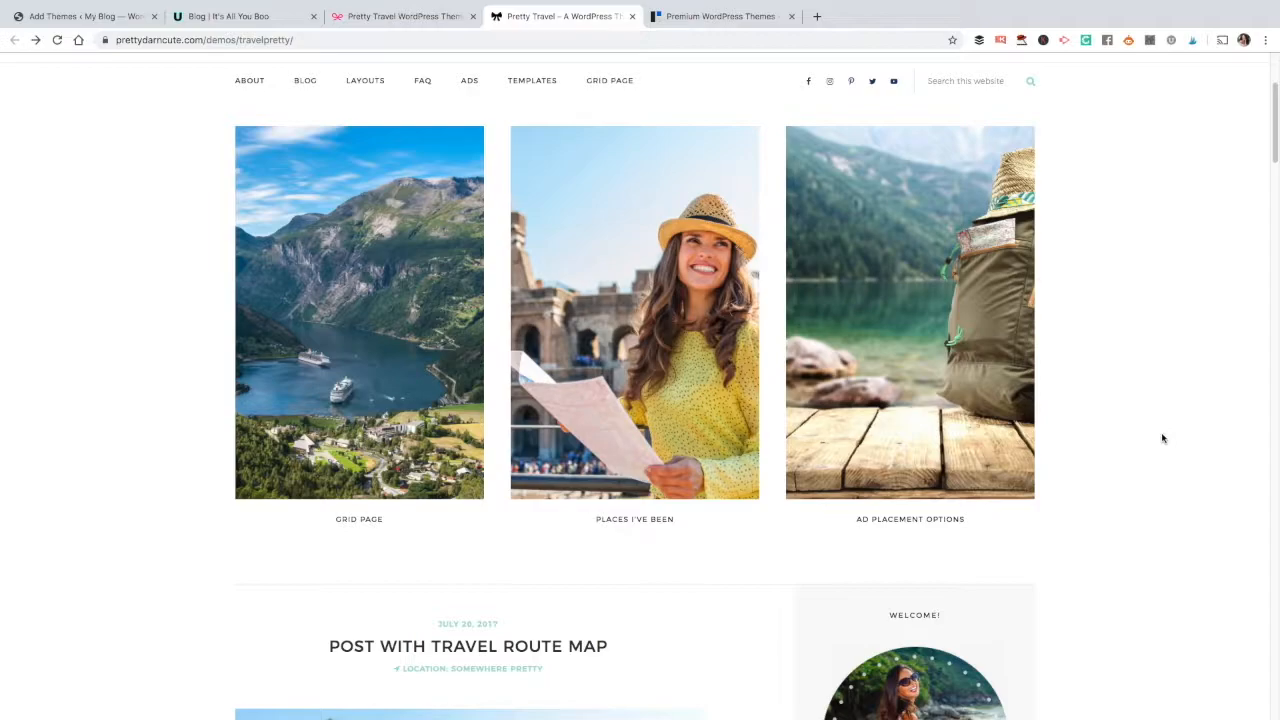
pyautogui.scroll(-1, 1162, 438)
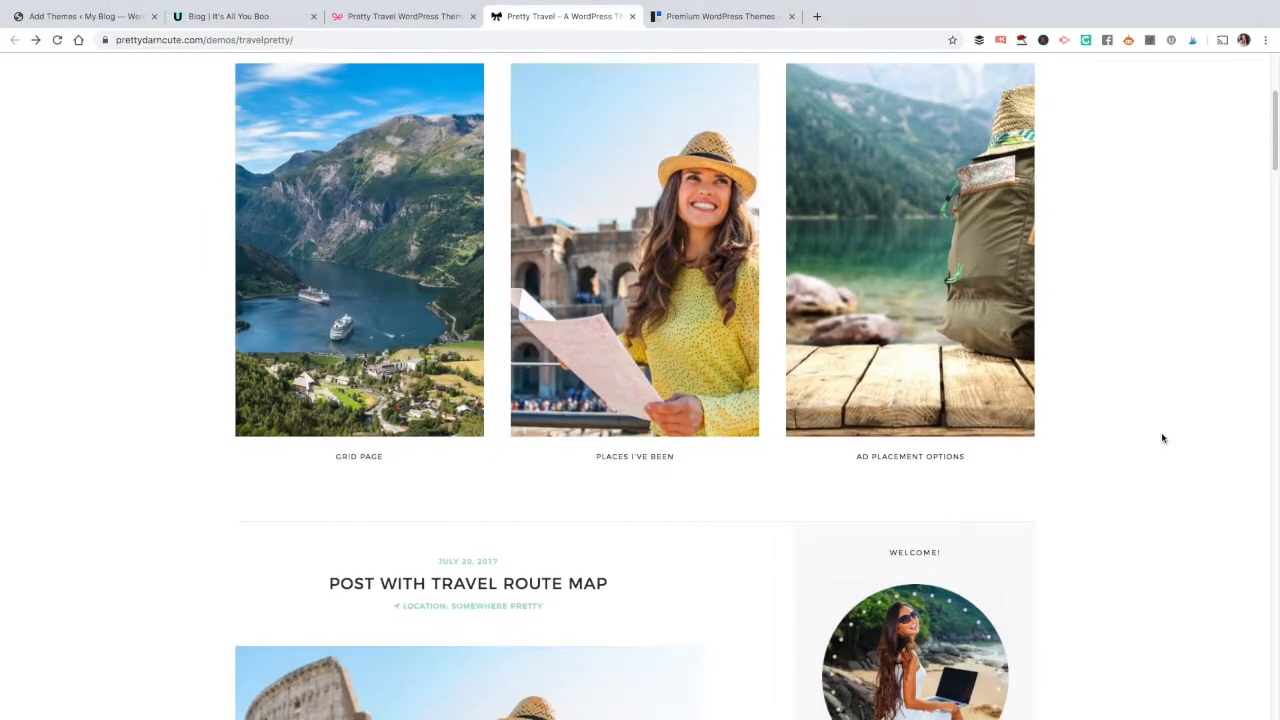
pyautogui.scroll(4, 1162, 438)
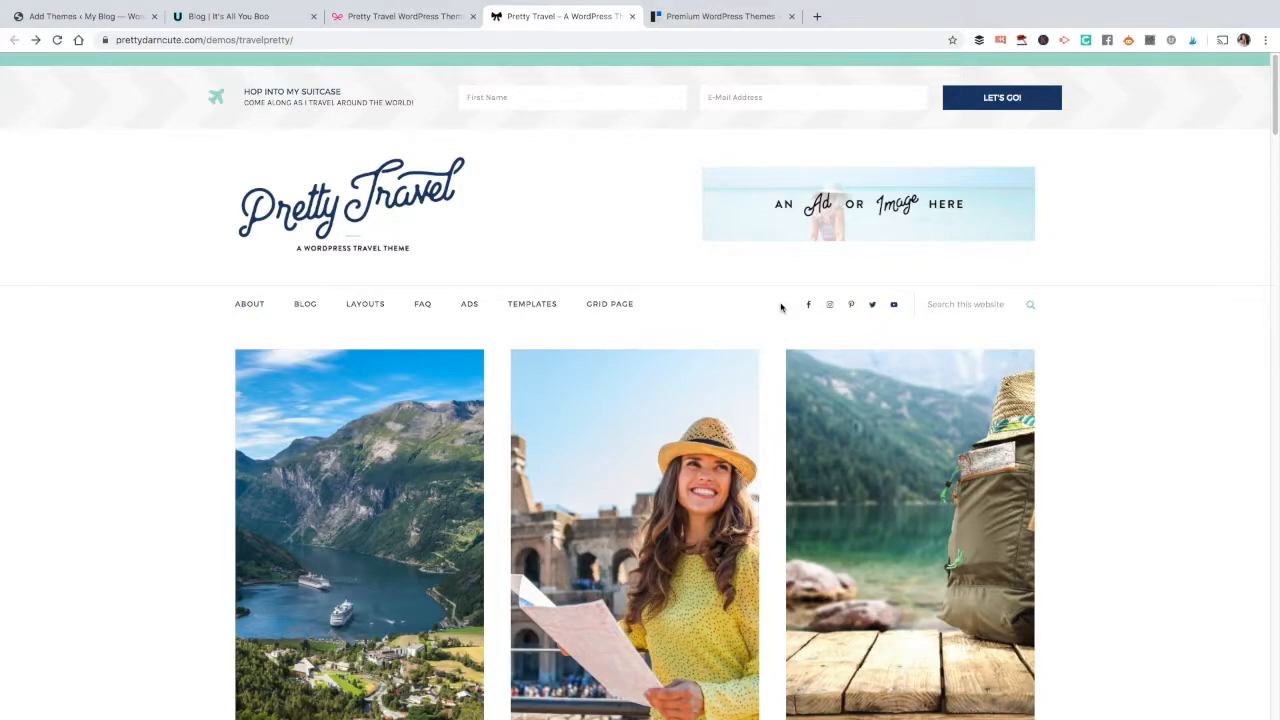
pyautogui.scroll(-7, 1120, 420)
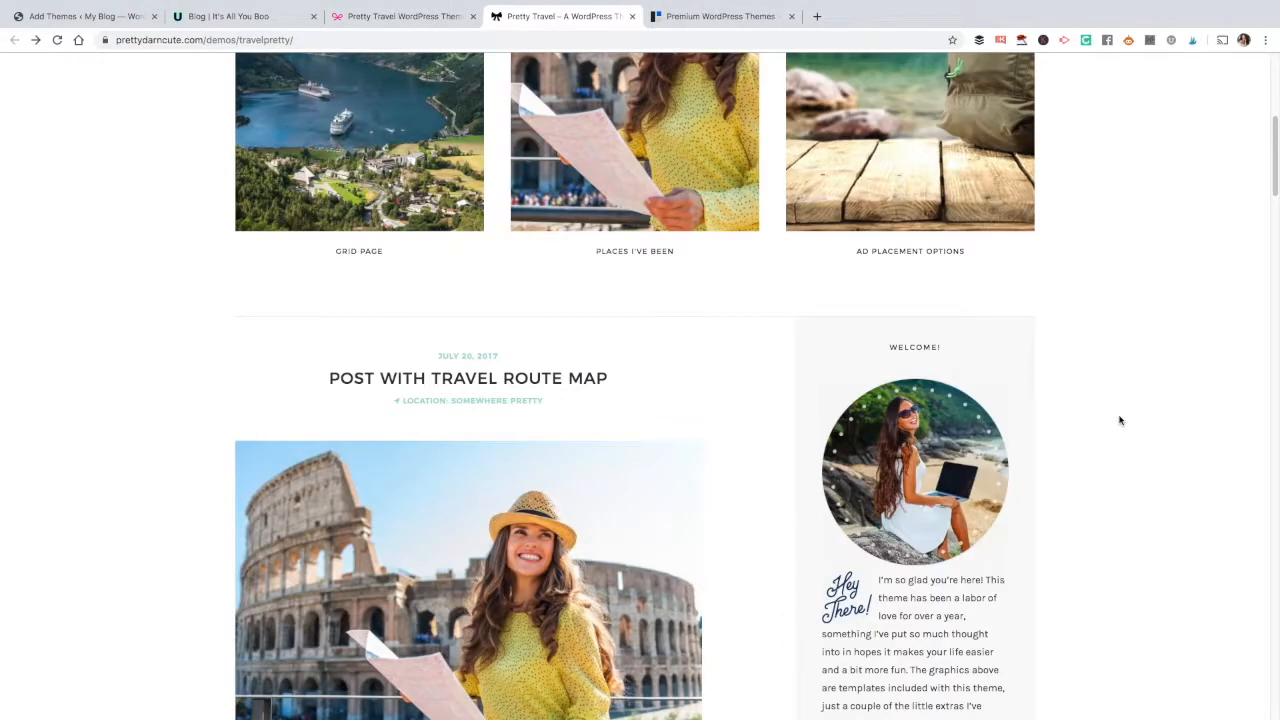
pyautogui.scroll(7, 1120, 420)
pyautogui.scroll(-3, 1140, 481)
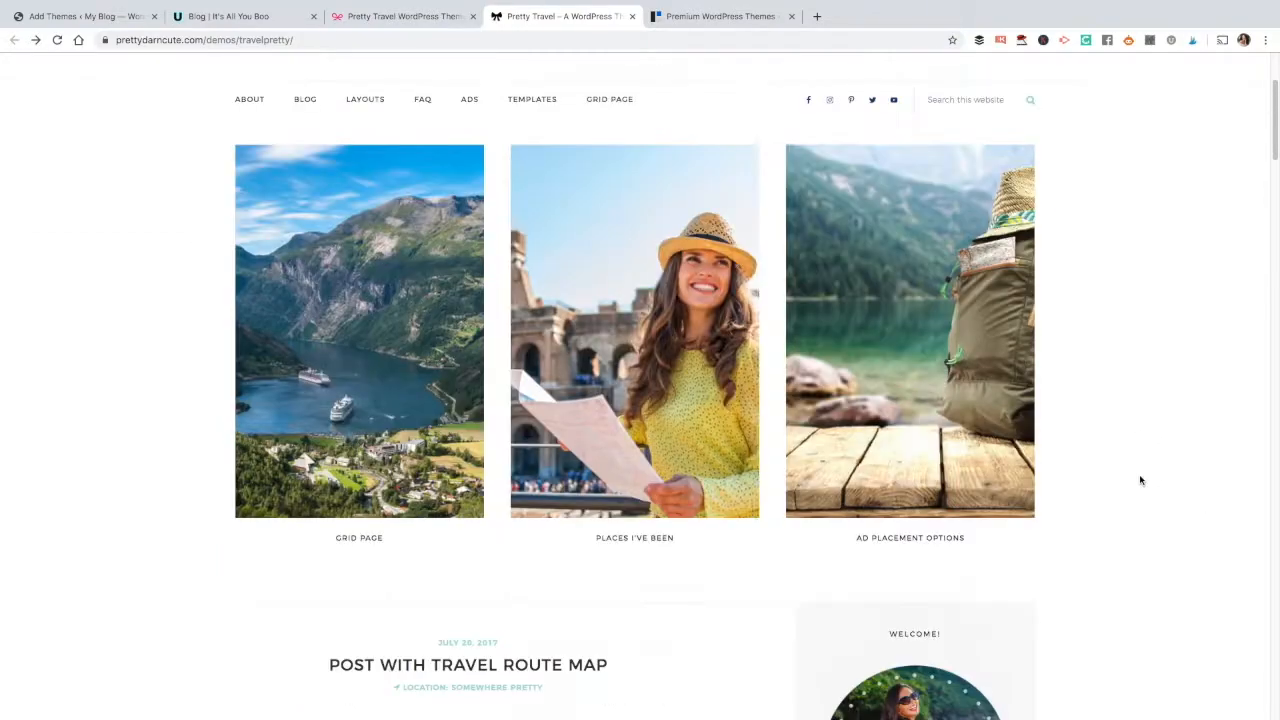
# Step: Examine the Pretty Travel demo's blog posts and sidebar widgets, and return to the logo and navigation
pyautogui.scroll(-6, 1140, 479)
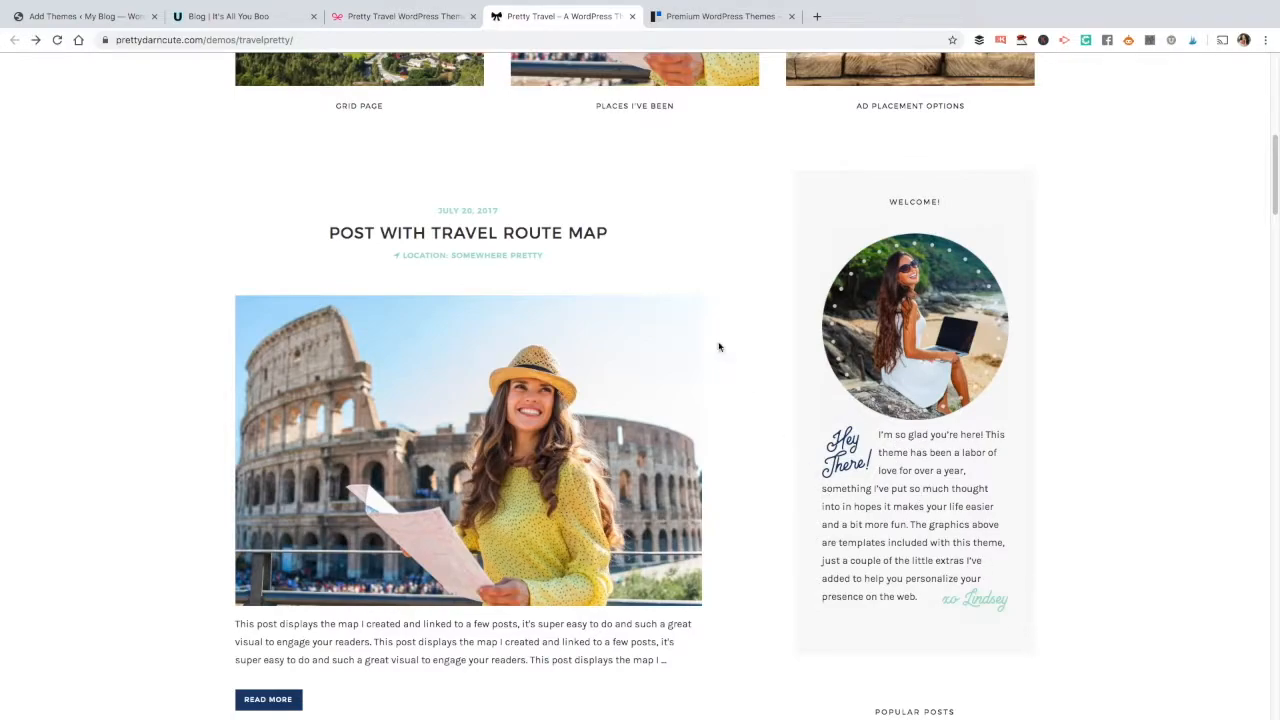
pyautogui.scroll(-9, 718, 347)
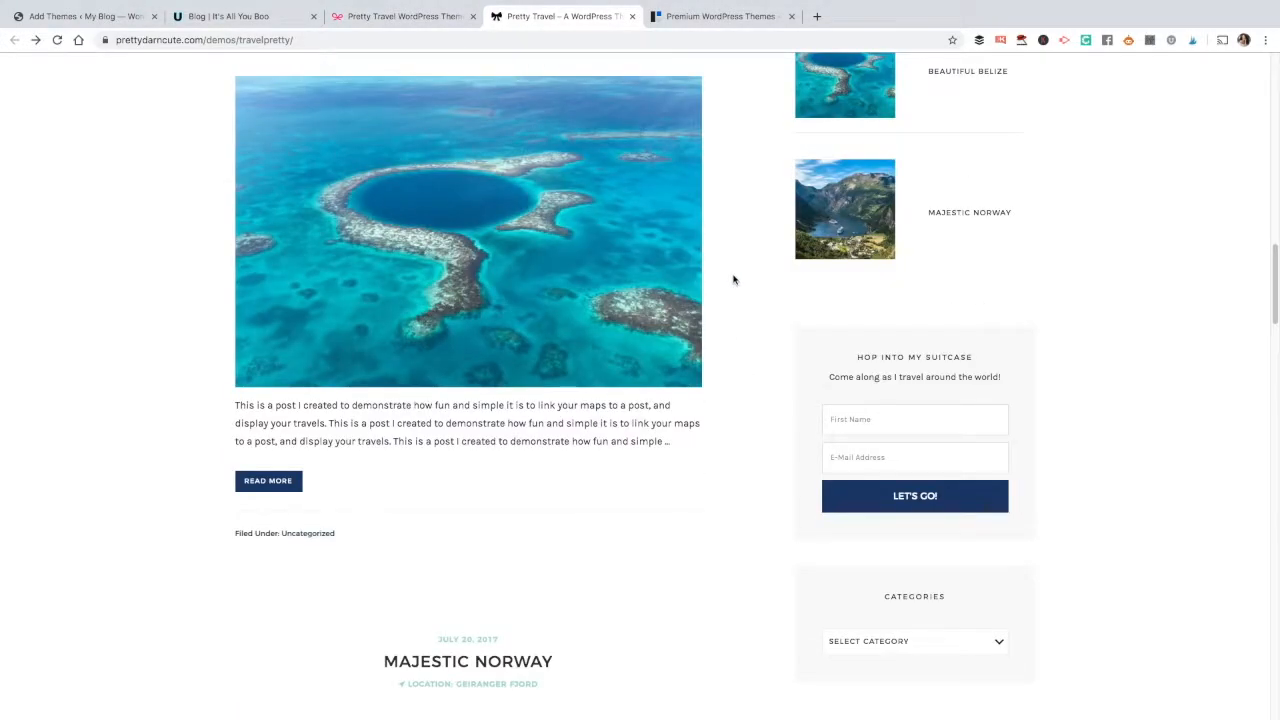
pyautogui.scroll(-8, 732, 280)
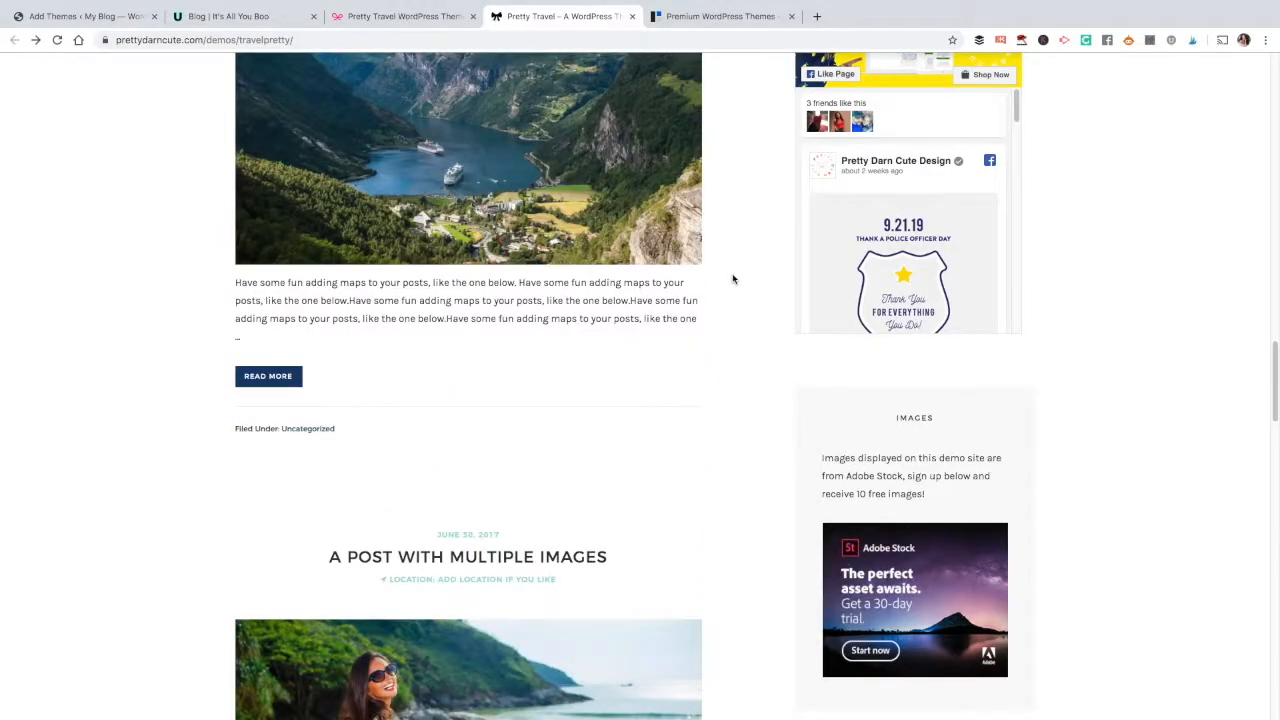
pyautogui.scroll(-5, 733, 278)
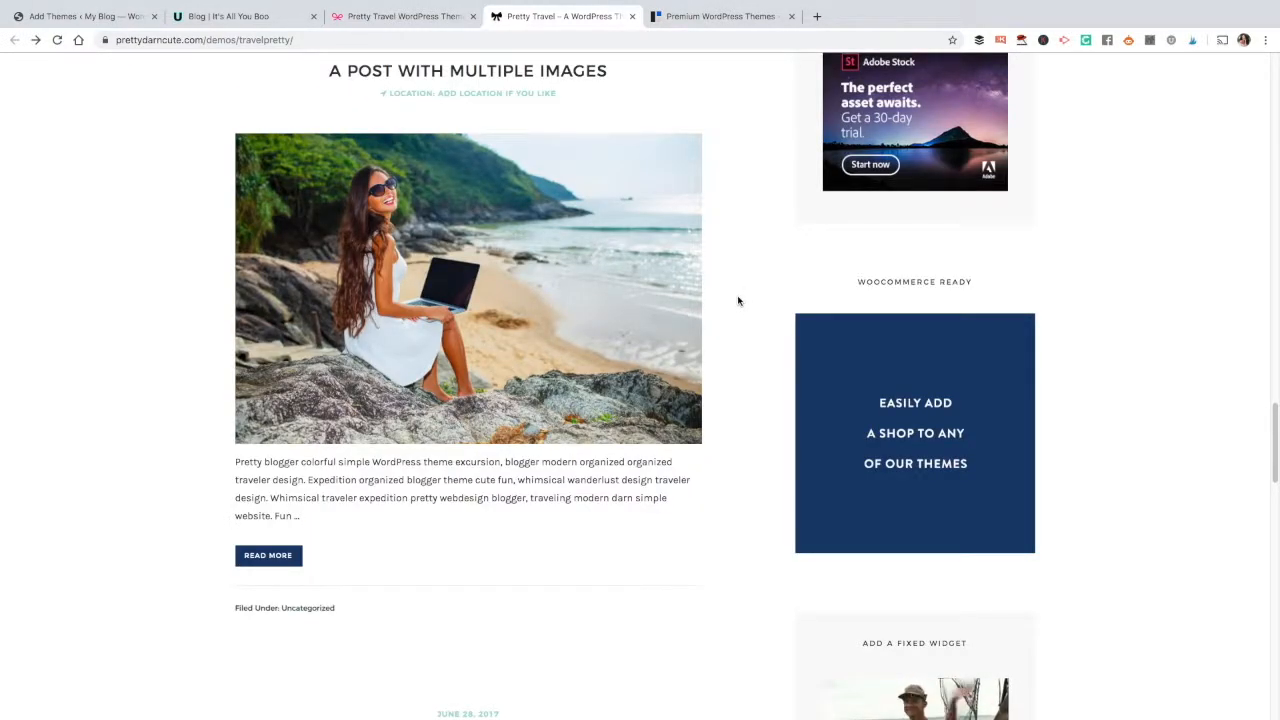
pyautogui.scroll(7, 740, 299)
pyautogui.scroll(3, 738, 299)
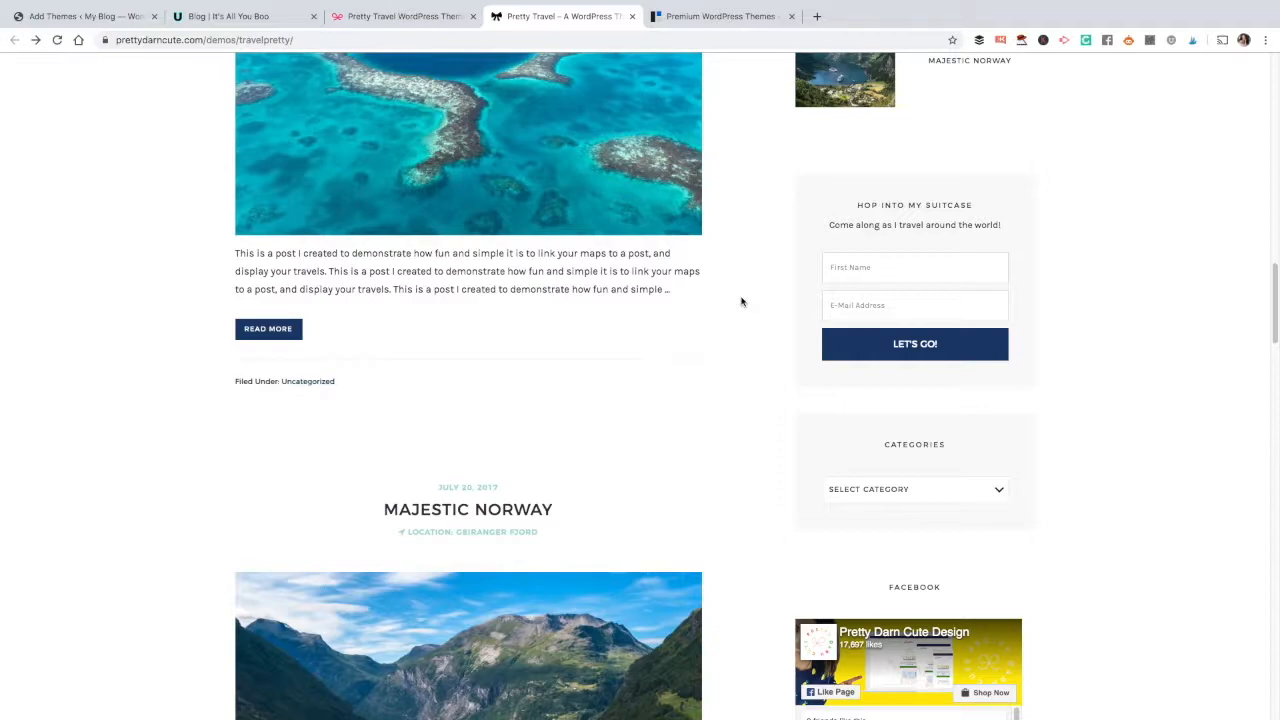
pyautogui.scroll(5, 742, 305)
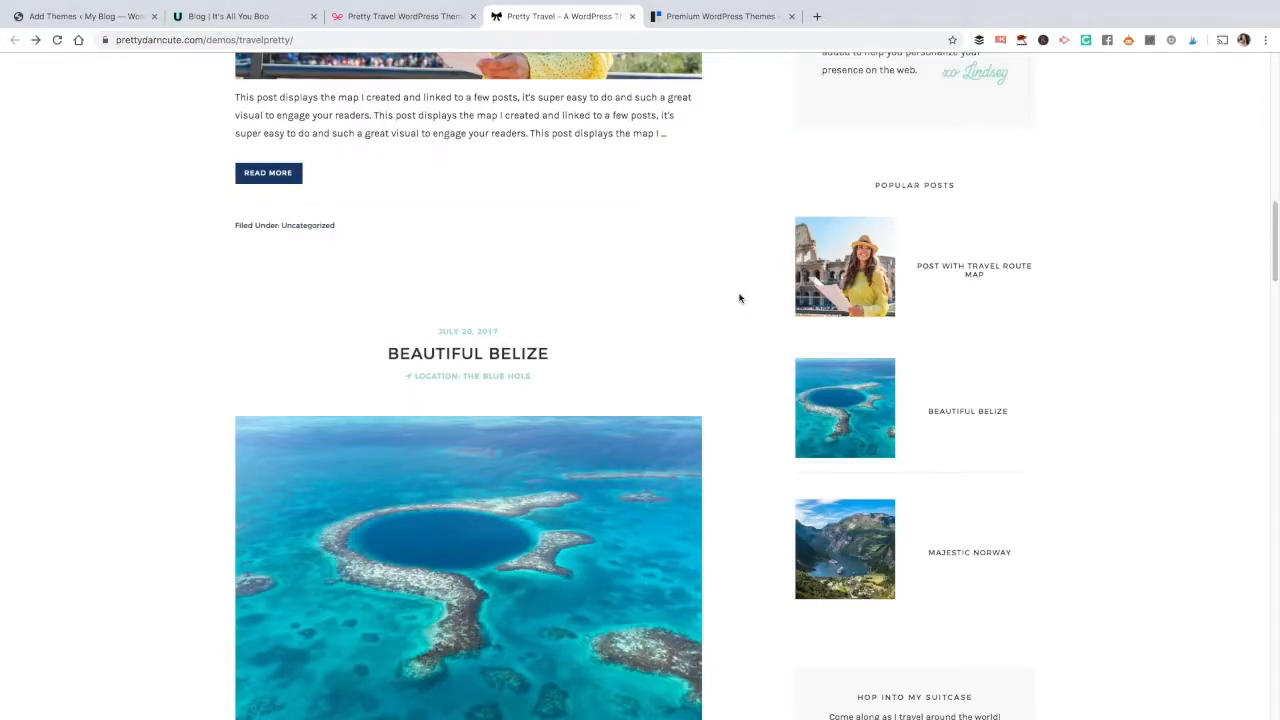
pyautogui.scroll(-2, 1212, 502)
pyautogui.scroll(1, 1200, 500)
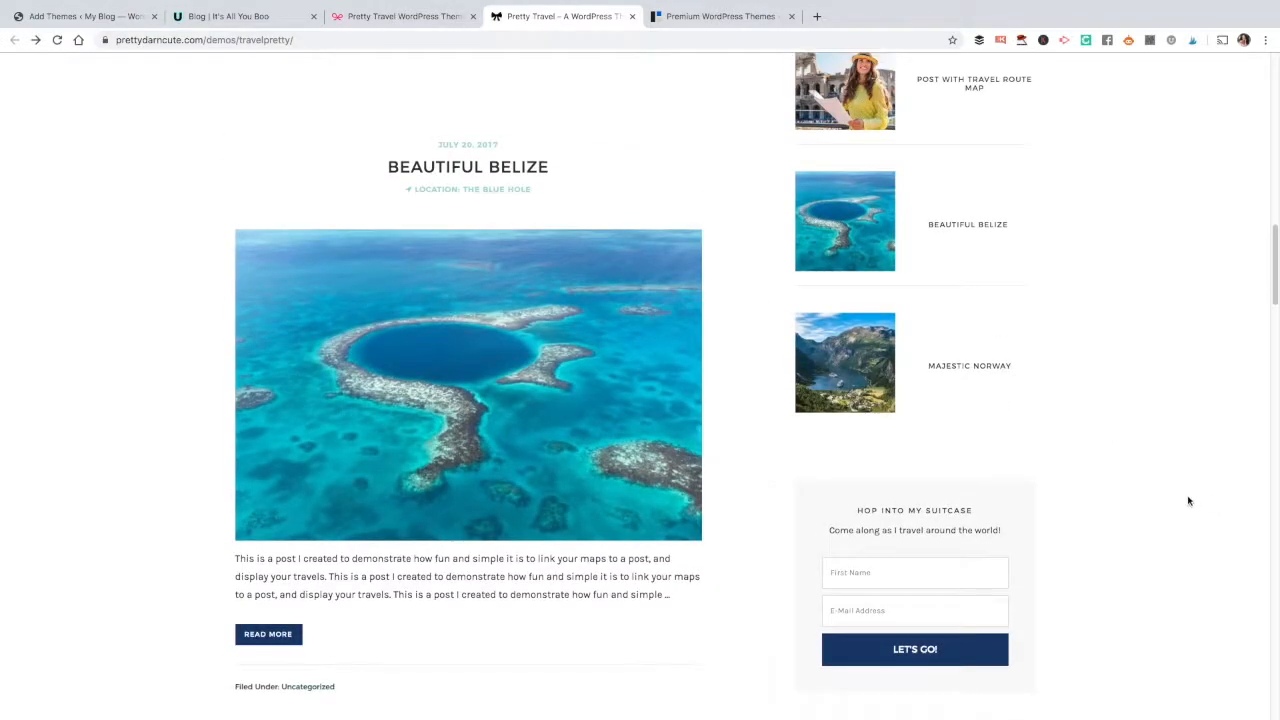
pyautogui.scroll(10, 1003, 580)
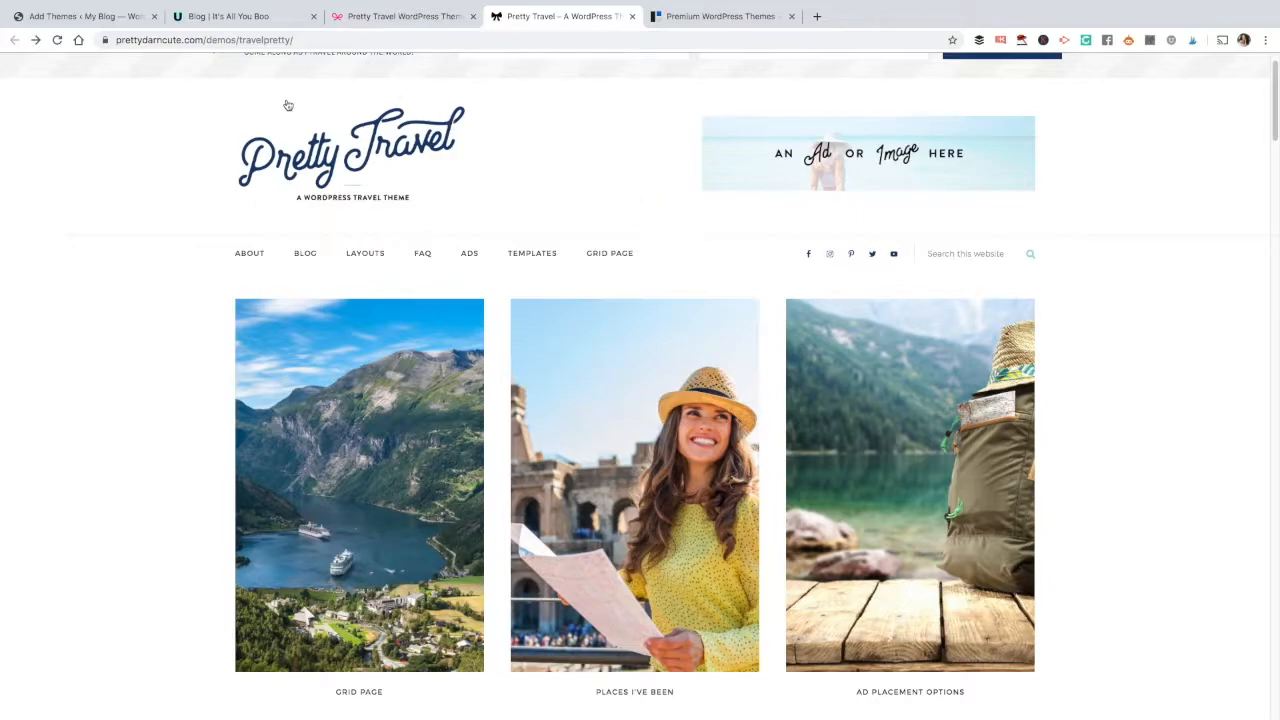
pyautogui.scroll(1, 477, 172)
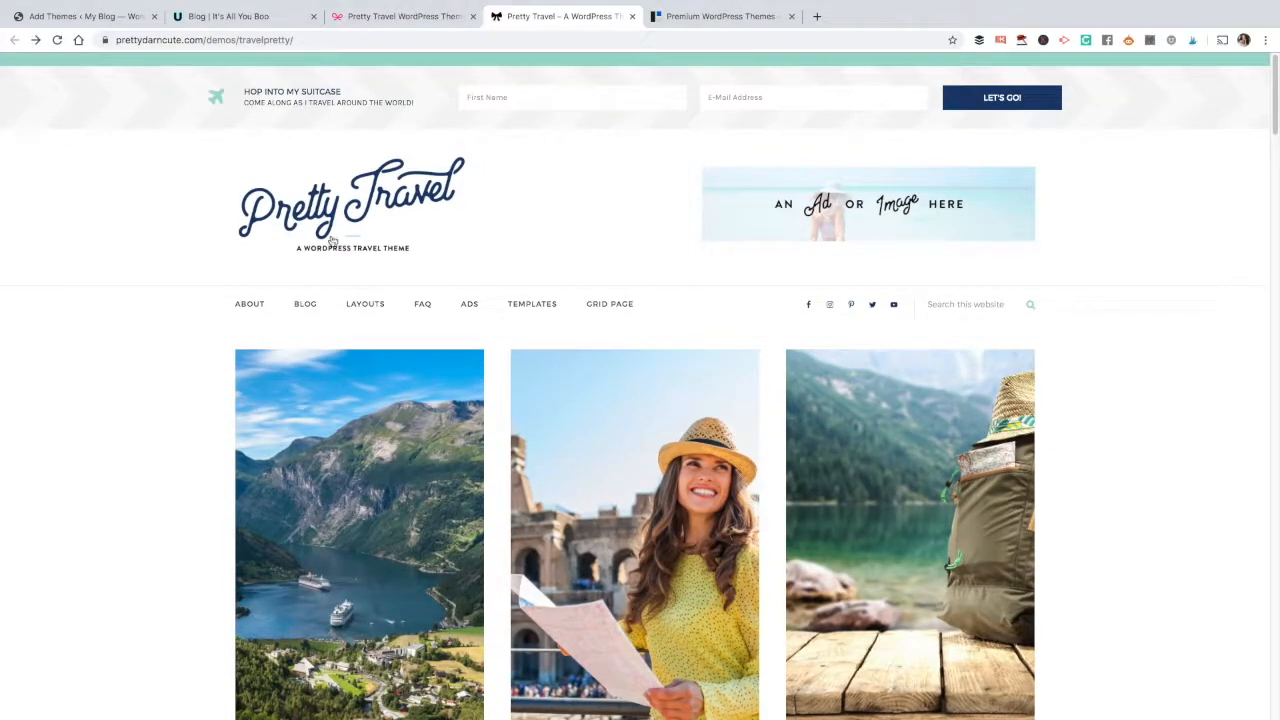
# Step: Open the Pretty Travel demo's About page and look through it down to the footer
pyautogui.click(247, 307)
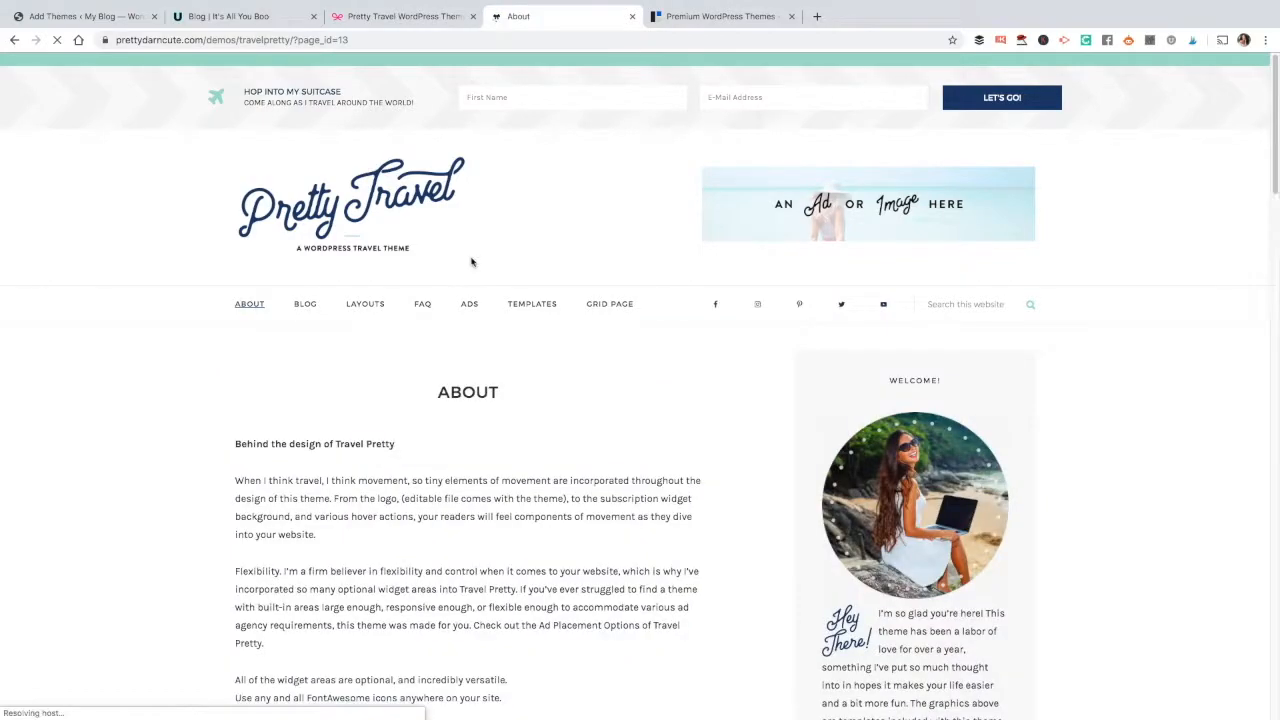
pyautogui.scroll(-3, 472, 263)
pyautogui.scroll(-15, 474, 264)
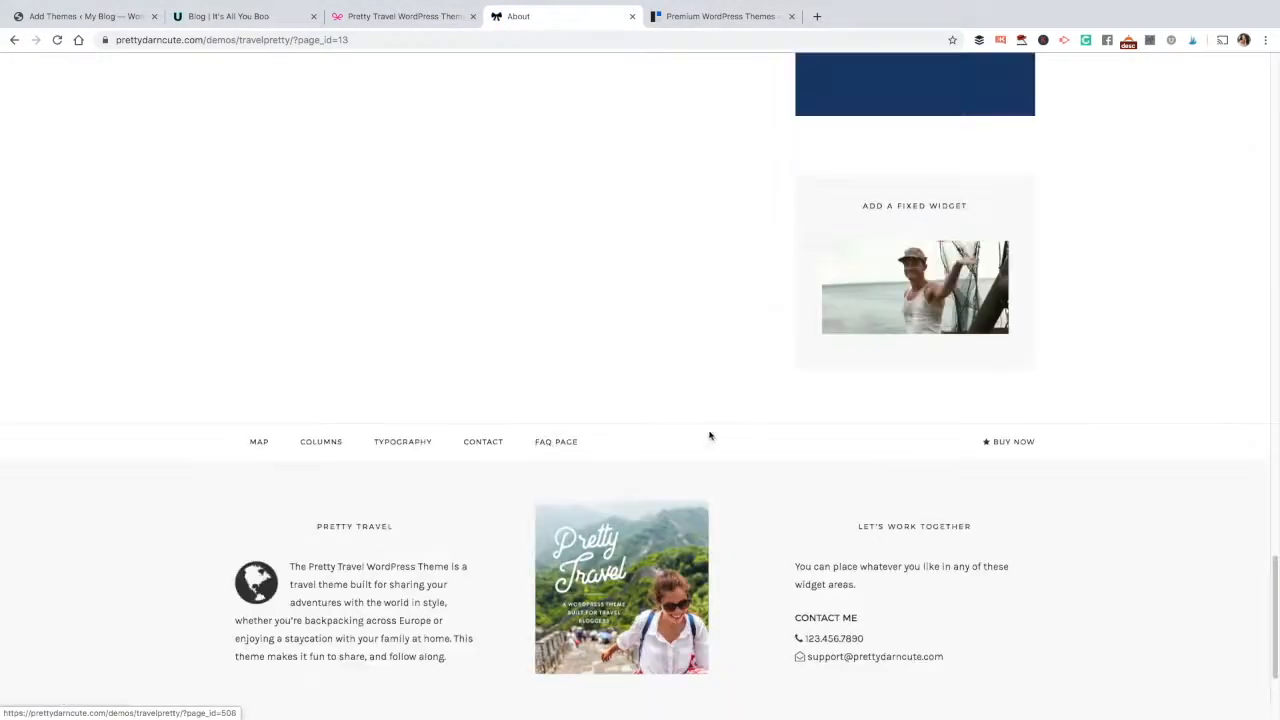
# Step: Open the demo's Contact page and examine its contact form, sidebar and widget areas
pyautogui.click(496, 443)
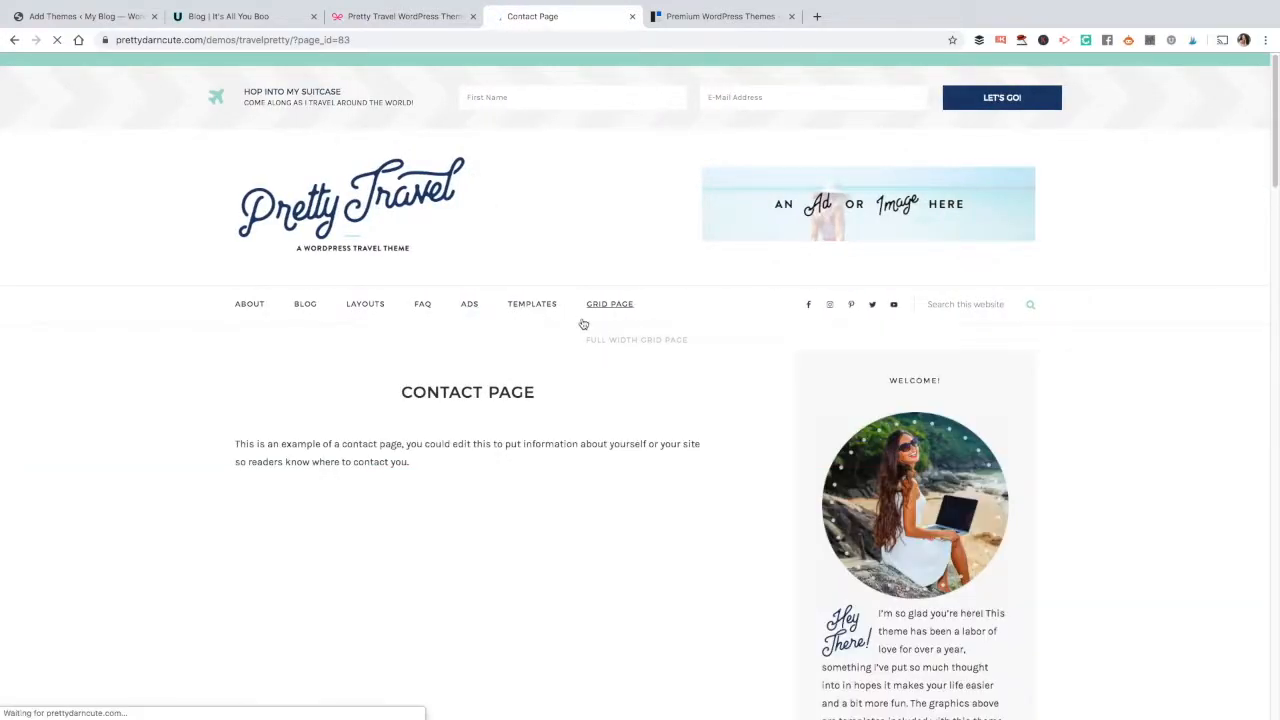
pyautogui.scroll(-1, 583, 323)
pyautogui.scroll(-5, 582, 322)
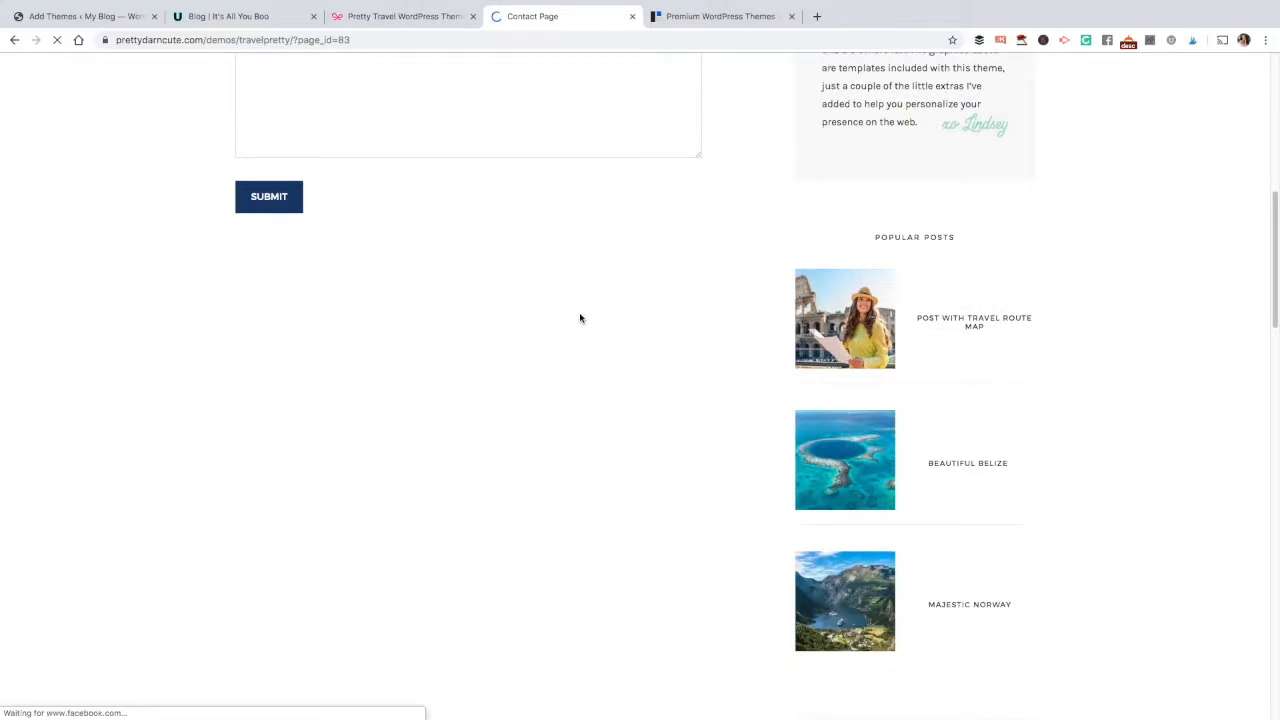
pyautogui.scroll(5, 580, 314)
pyautogui.scroll(2, 580, 317)
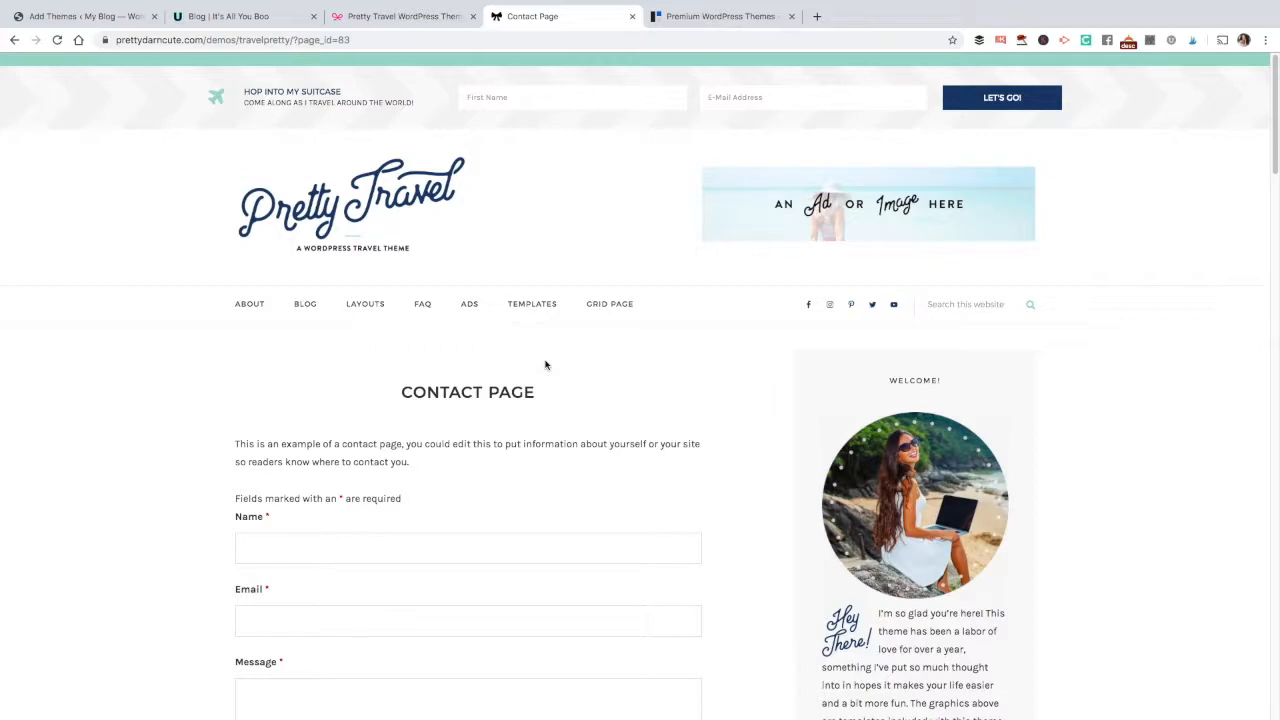
pyautogui.scroll(-12, 617, 400)
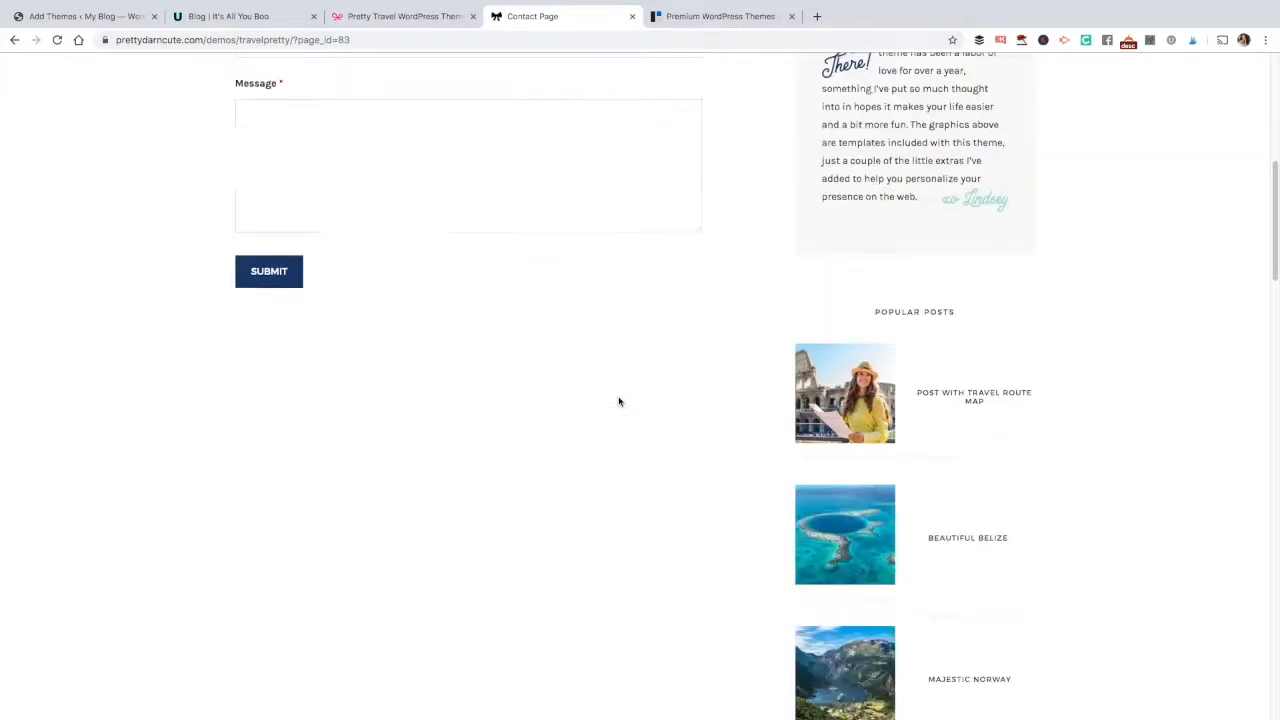
pyautogui.scroll(-8, 617, 400)
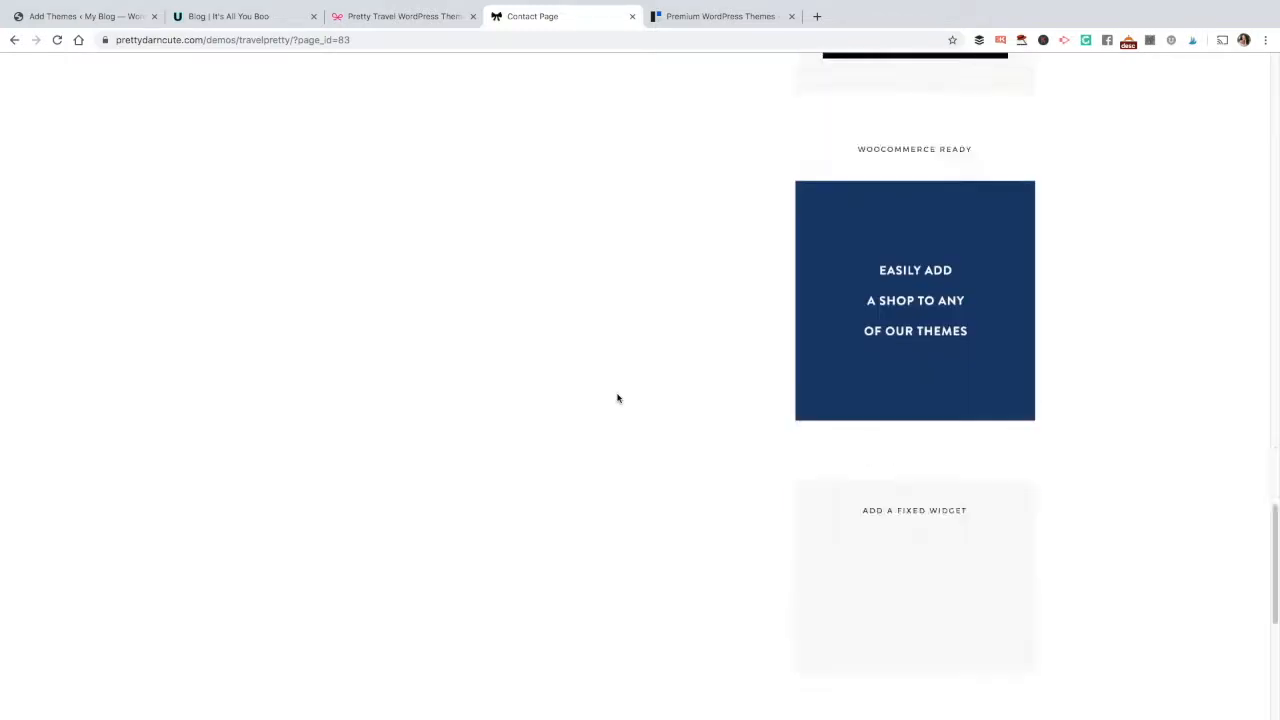
pyautogui.scroll(12, 617, 397)
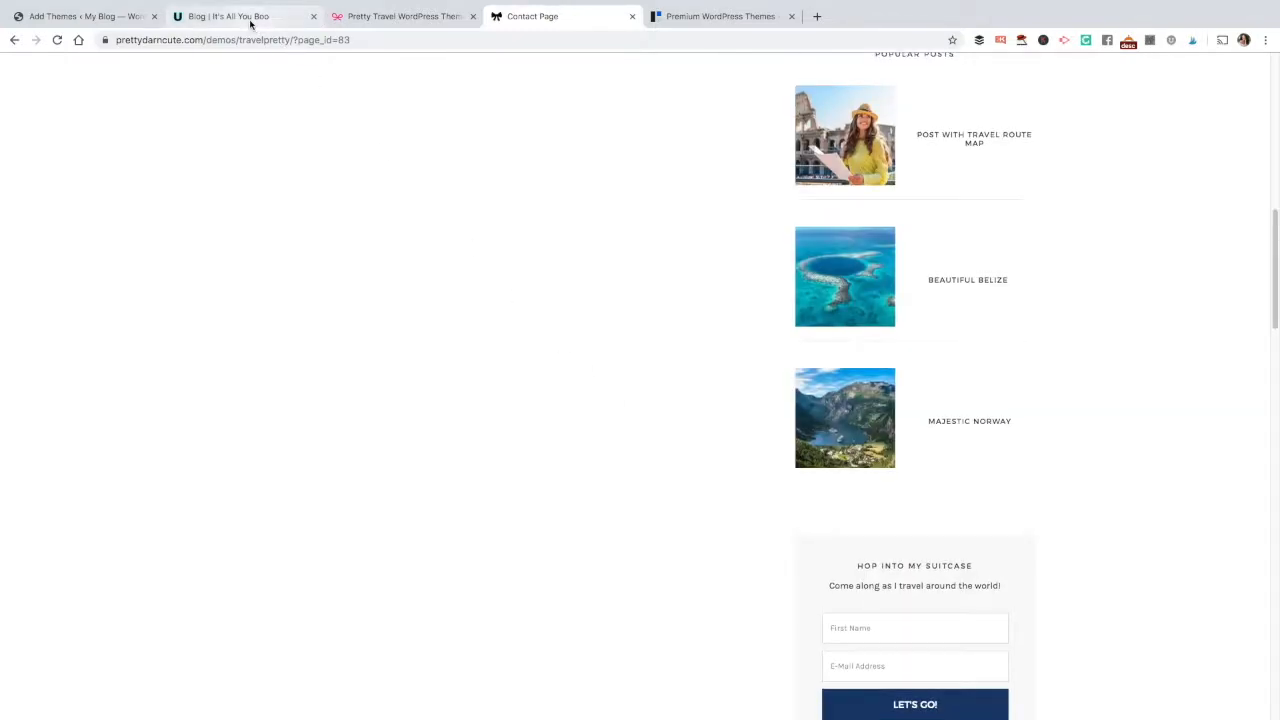
# Step: Compare the blog and home page layouts of the It's All You Boo site with the Pretty Travel demo's Contact page
pyautogui.click(250, 22)
pyautogui.scroll(5, 1036, 390)
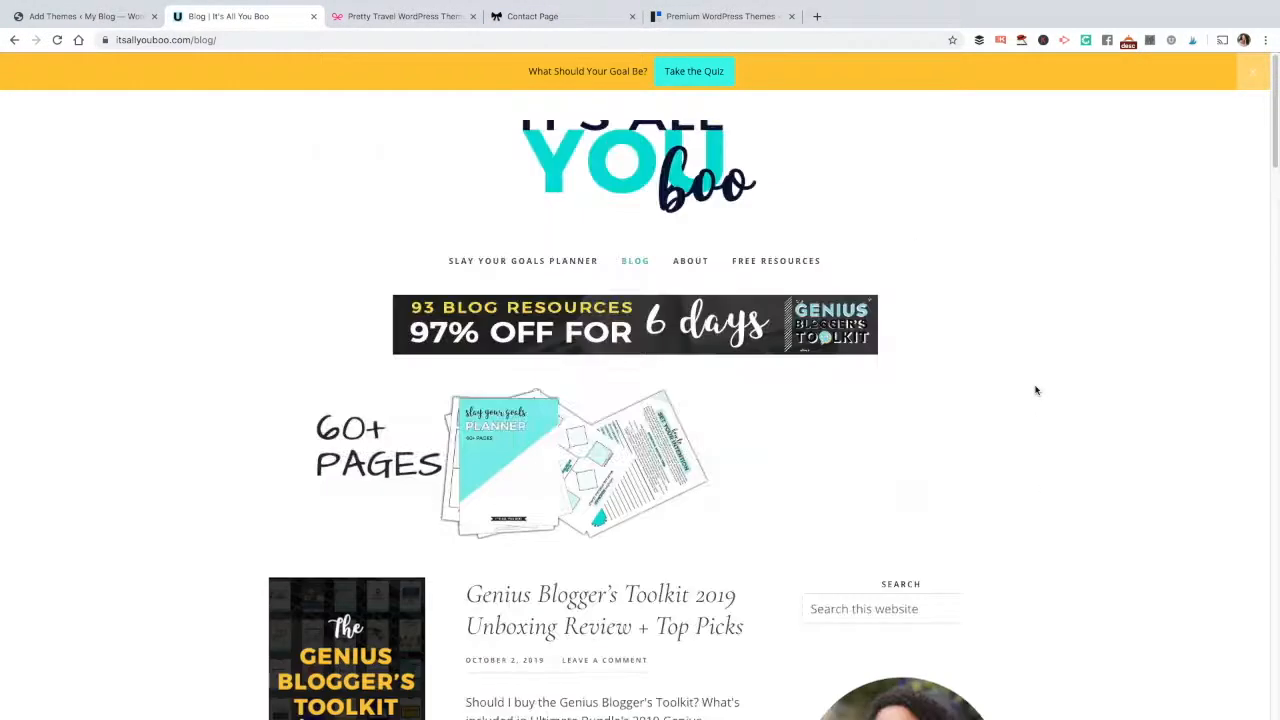
pyautogui.scroll(-15, 1051, 620)
pyautogui.scroll(15, 1051, 620)
pyautogui.click(646, 156)
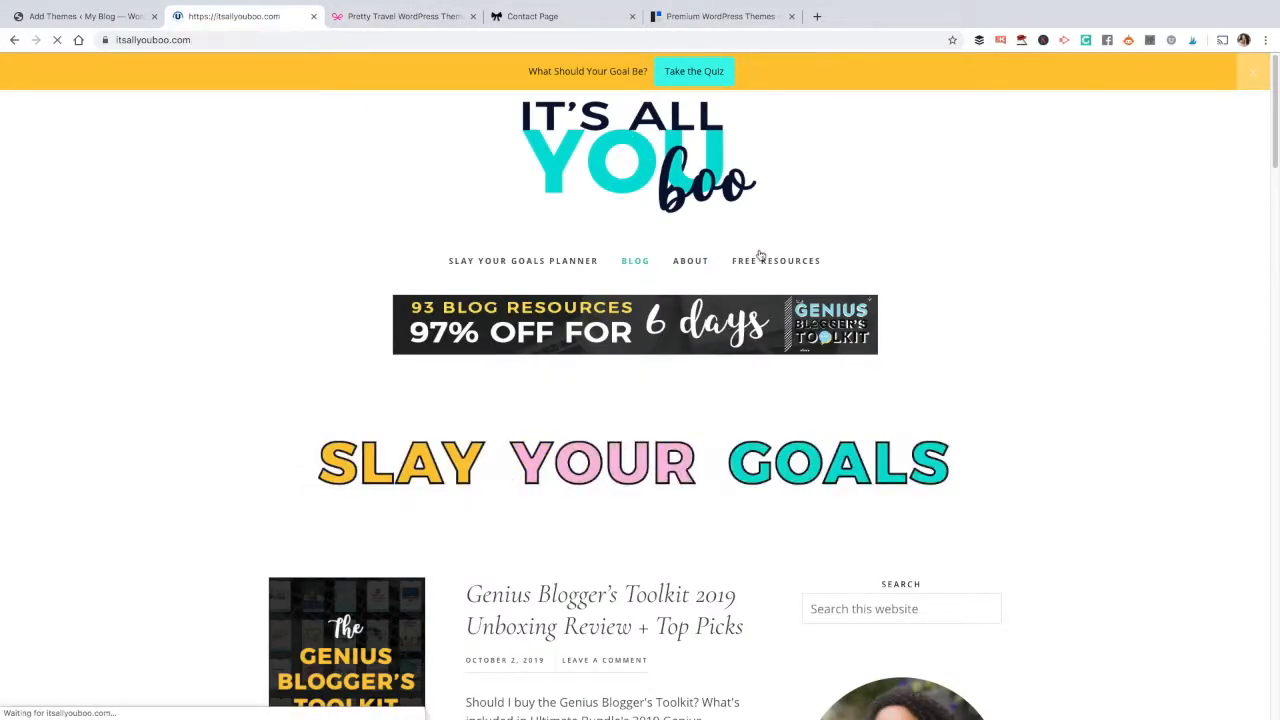
pyautogui.scroll(-10, 936, 340)
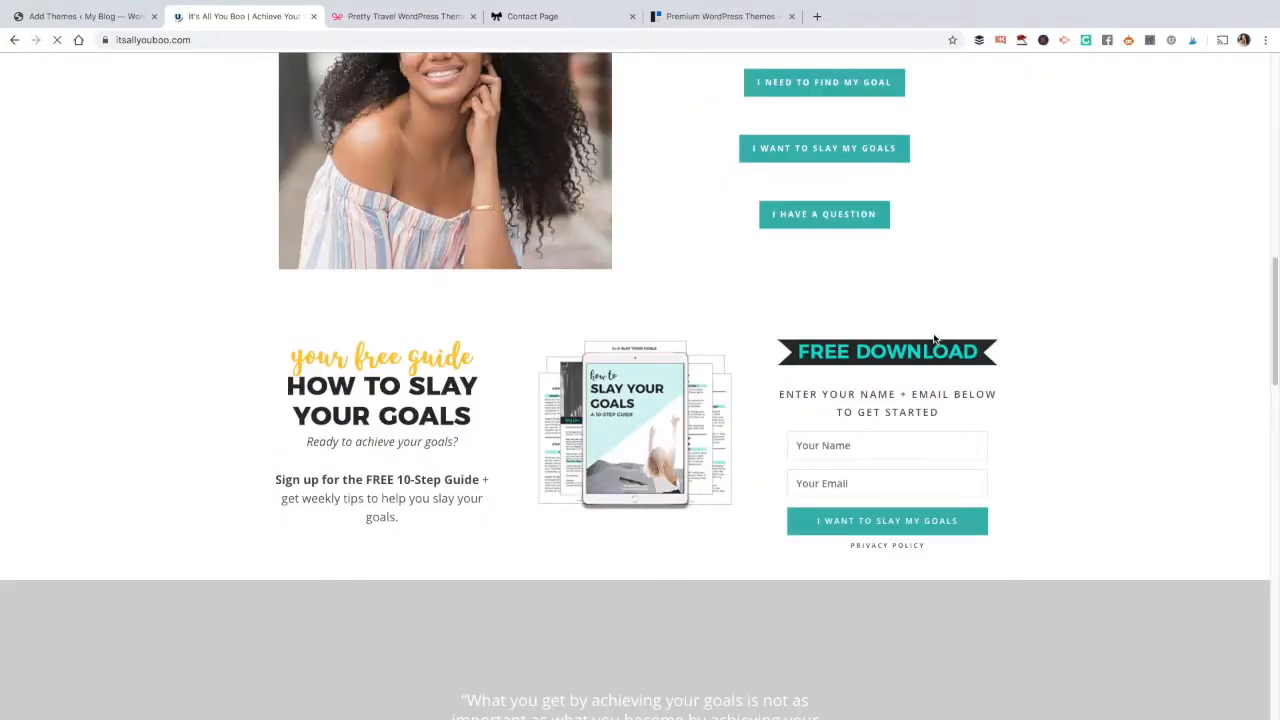
pyautogui.scroll(-5, 931, 337)
pyautogui.click(383, 17)
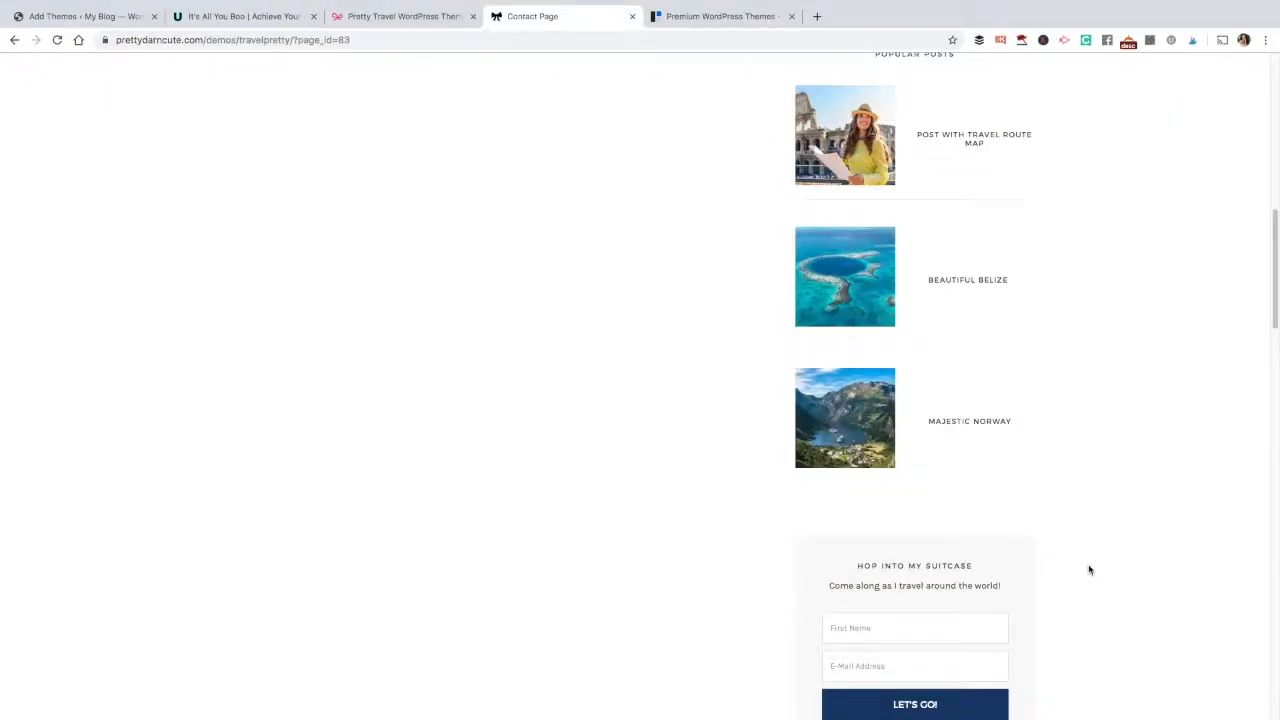
pyautogui.scroll(10, 1089, 570)
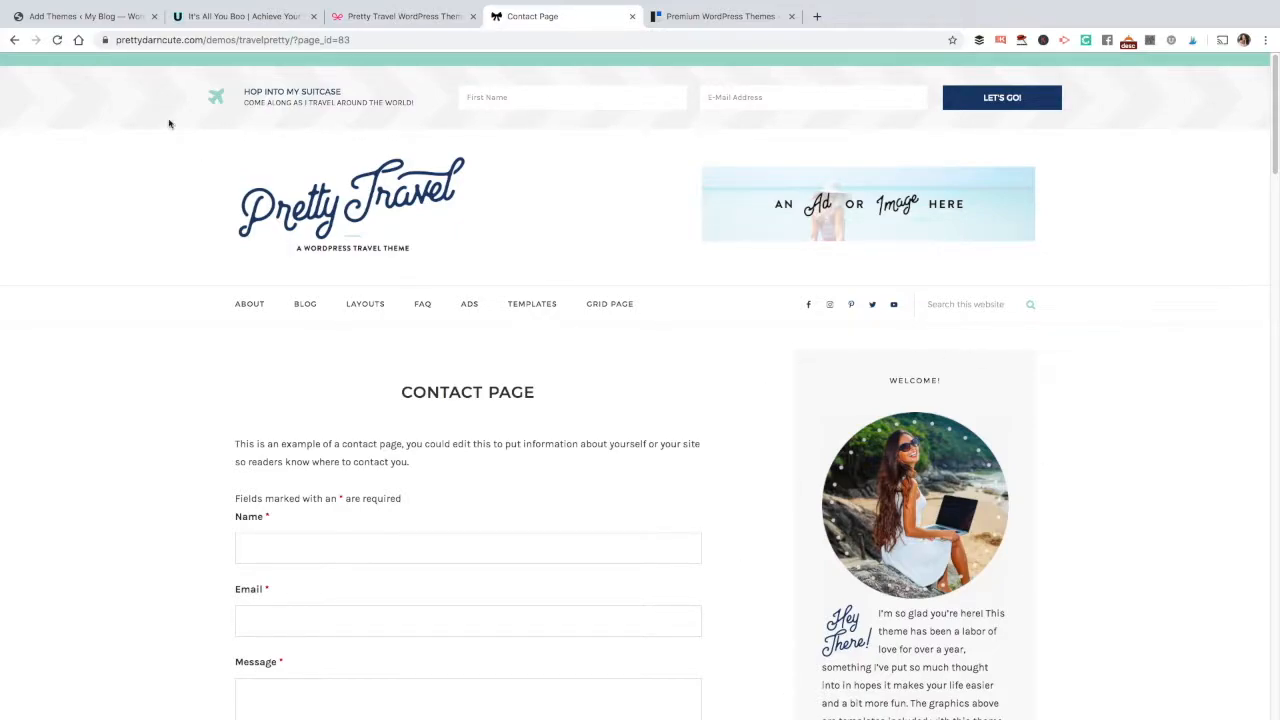
# Step: Return to the WordPress Add Themes page, preview the AeonBlog theme and look through its sample posts
pyautogui.click(113, 20)
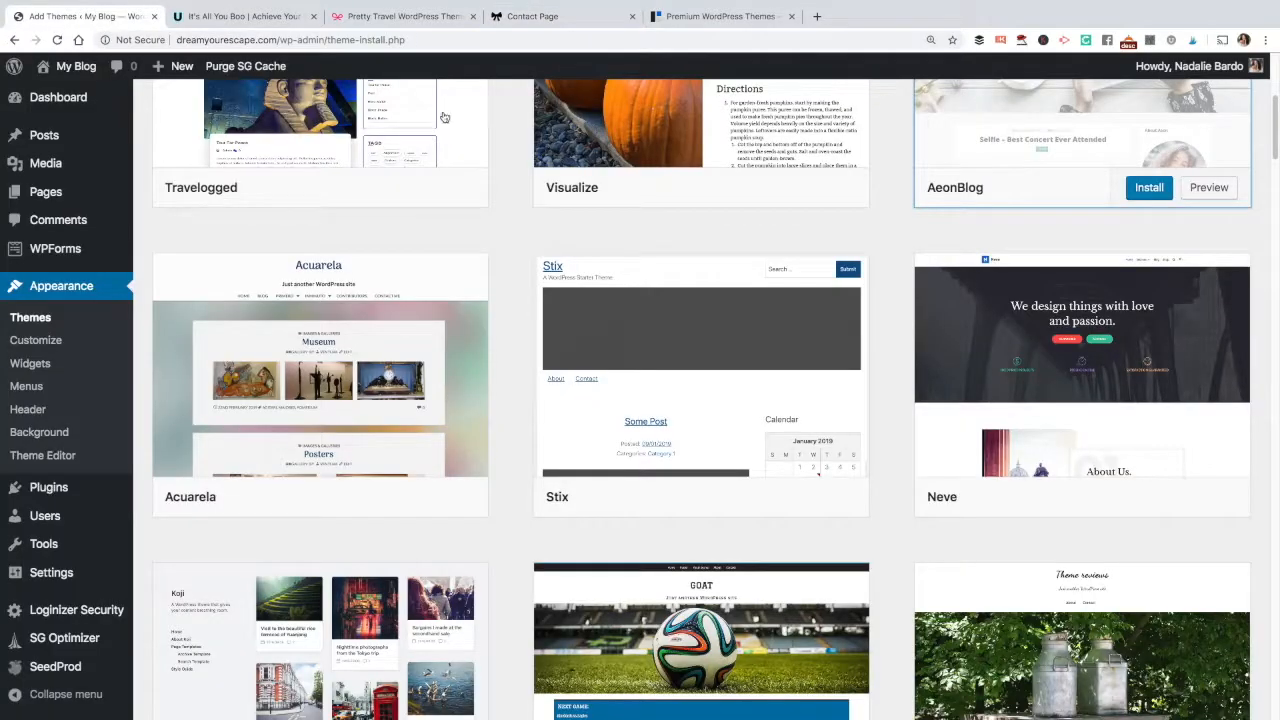
pyautogui.scroll(1, 942, 349)
pyautogui.scroll(3, 942, 349)
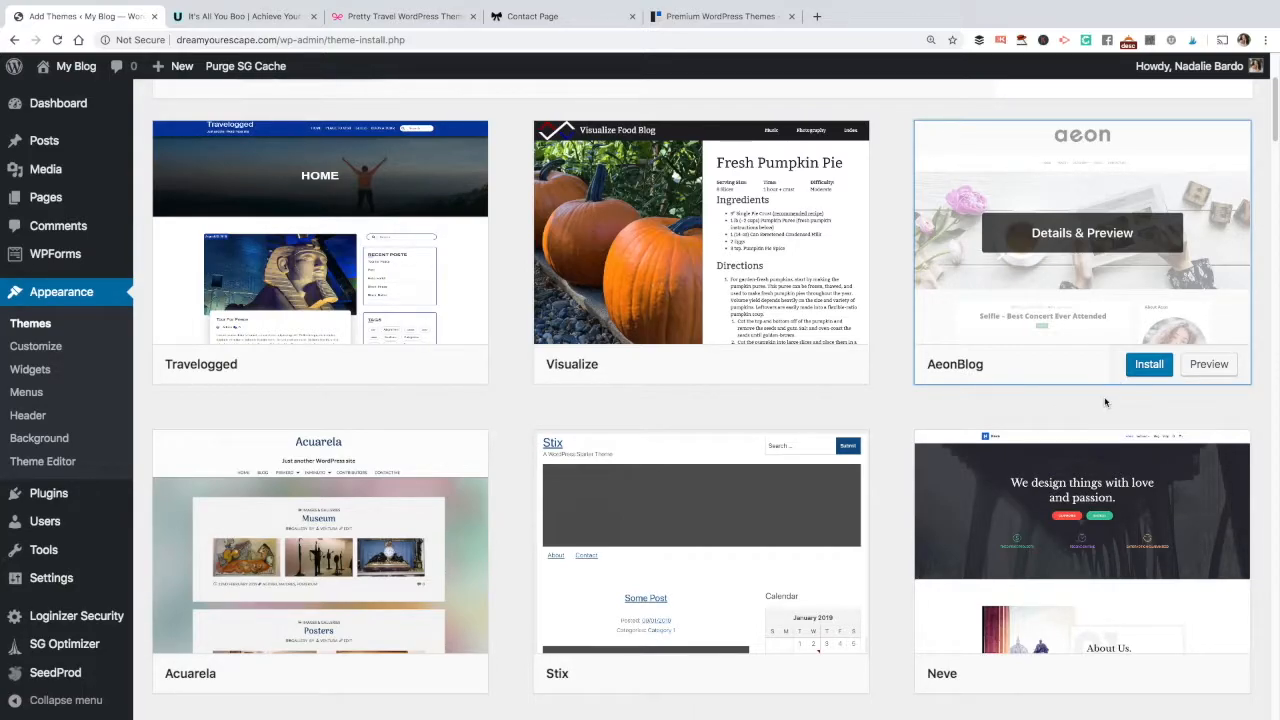
pyautogui.click(1210, 365)
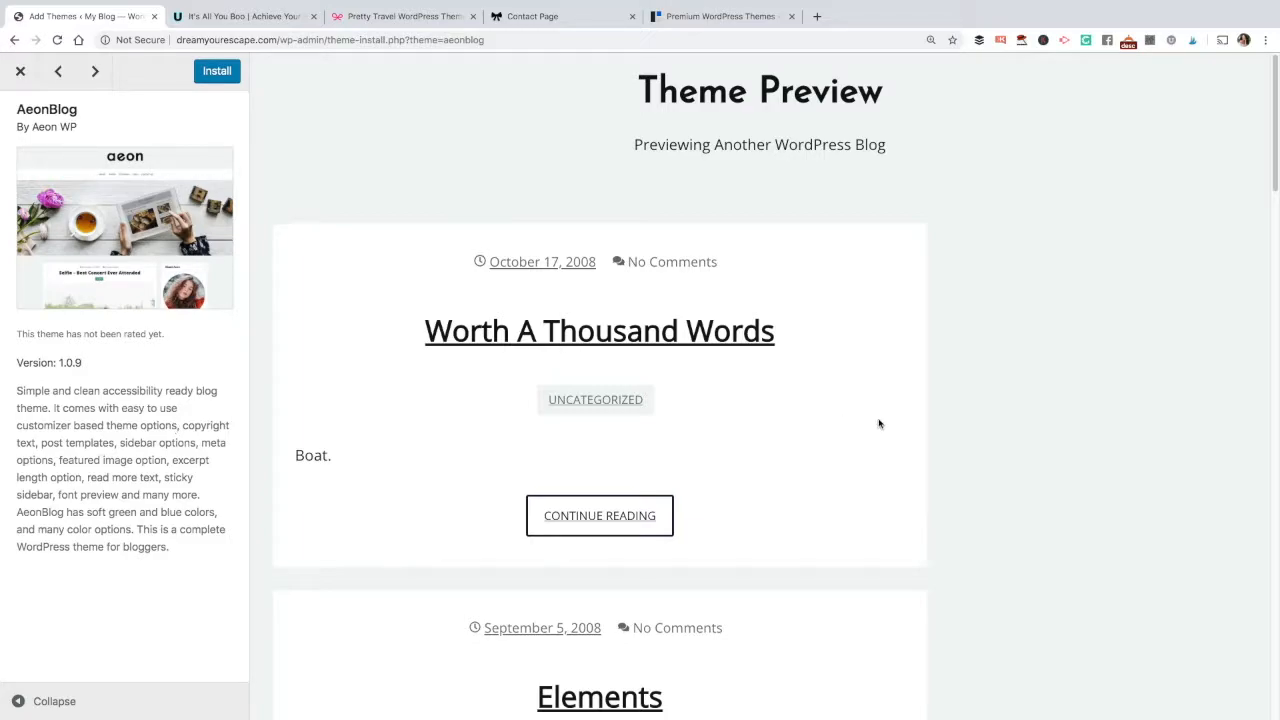
pyautogui.scroll(-5, 879, 424)
pyautogui.scroll(5, 874, 417)
# Step: Browse the StudioPress premium theme catalogue, from the Niche Pro and Mai Lifestyle Pro packages down to Kreativ Pro
pyautogui.click(692, 17)
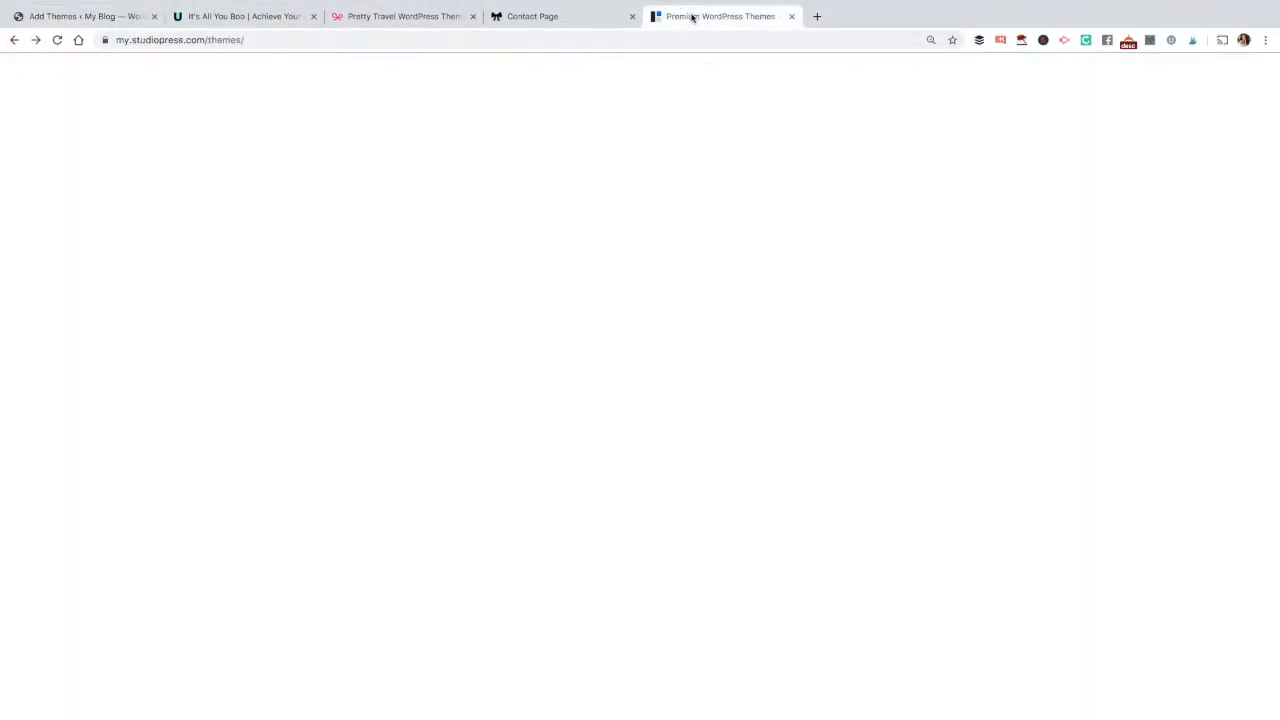
pyautogui.scroll(-10, 1069, 304)
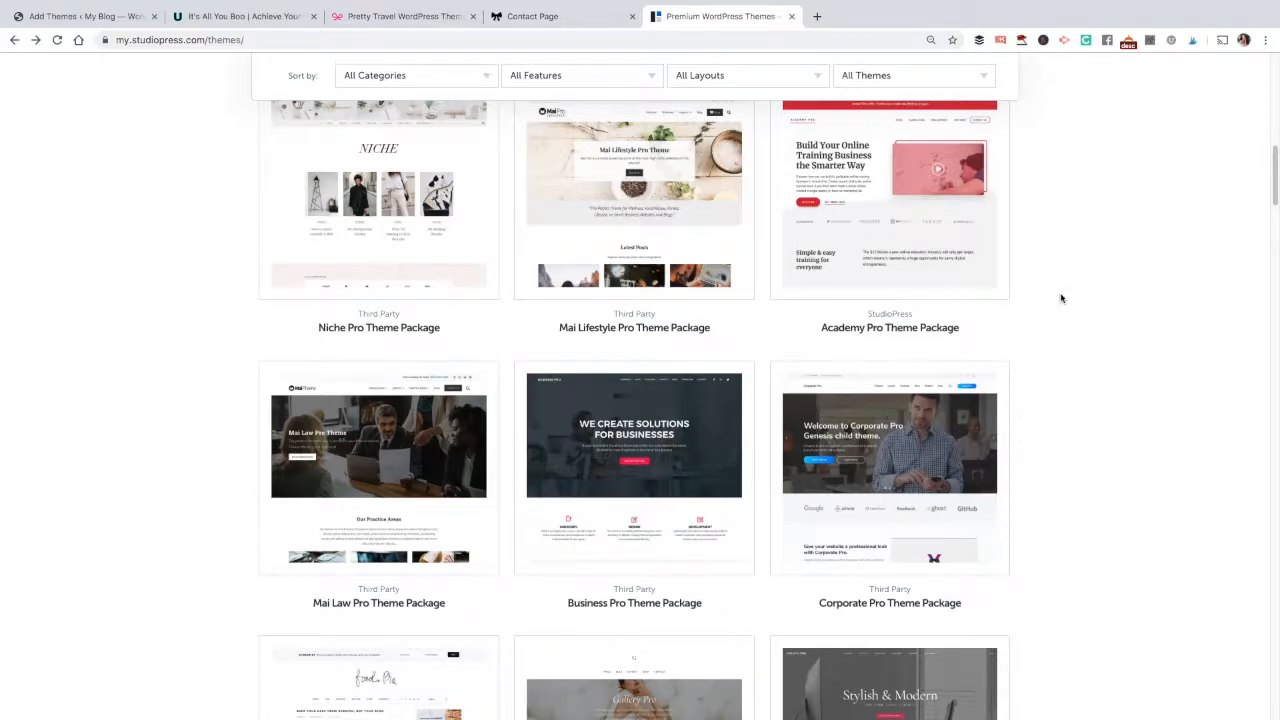
pyautogui.scroll(-2, 1061, 298)
pyautogui.scroll(-1, 1061, 298)
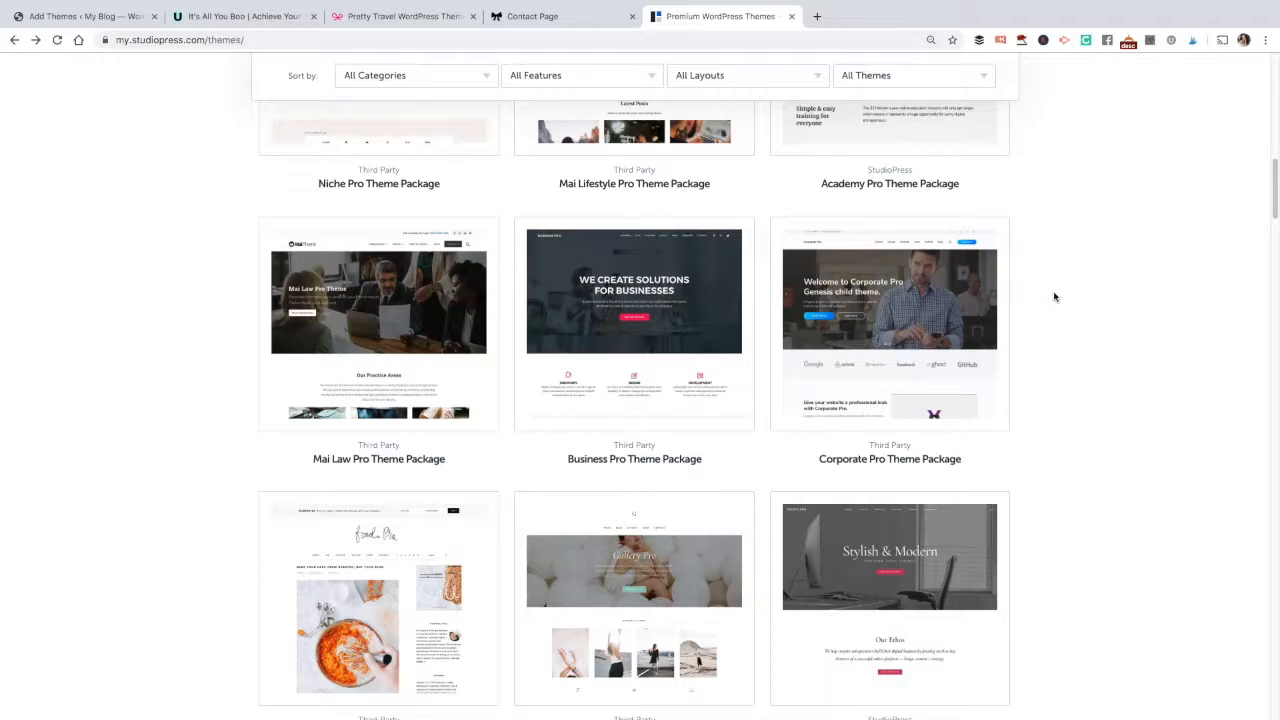
pyautogui.scroll(-5, 1055, 297)
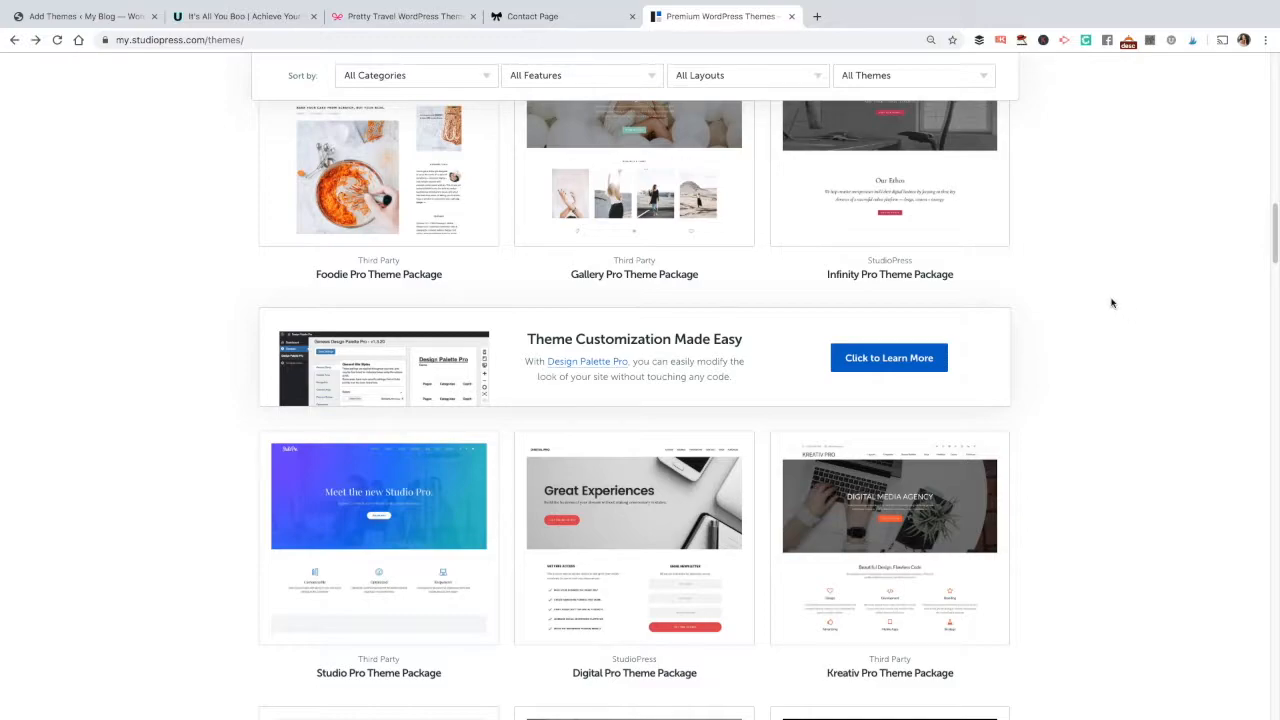
pyautogui.scroll(1, 1107, 303)
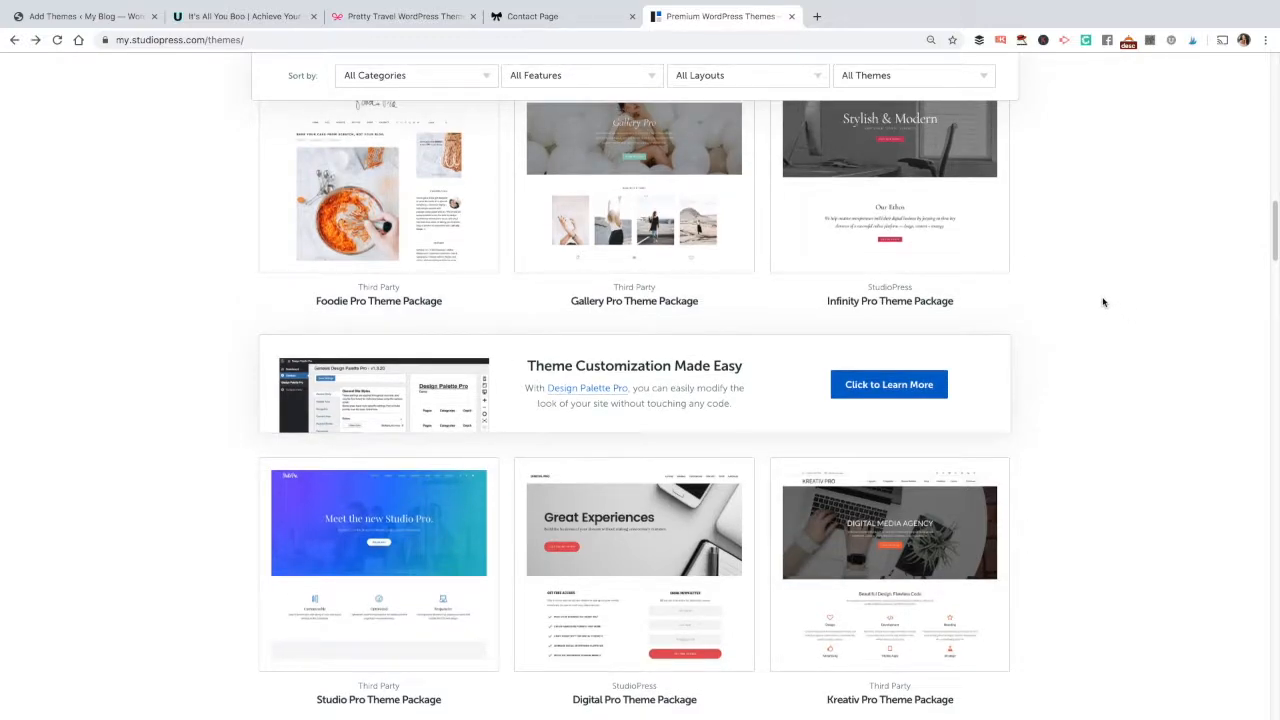
pyautogui.scroll(3, 1103, 302)
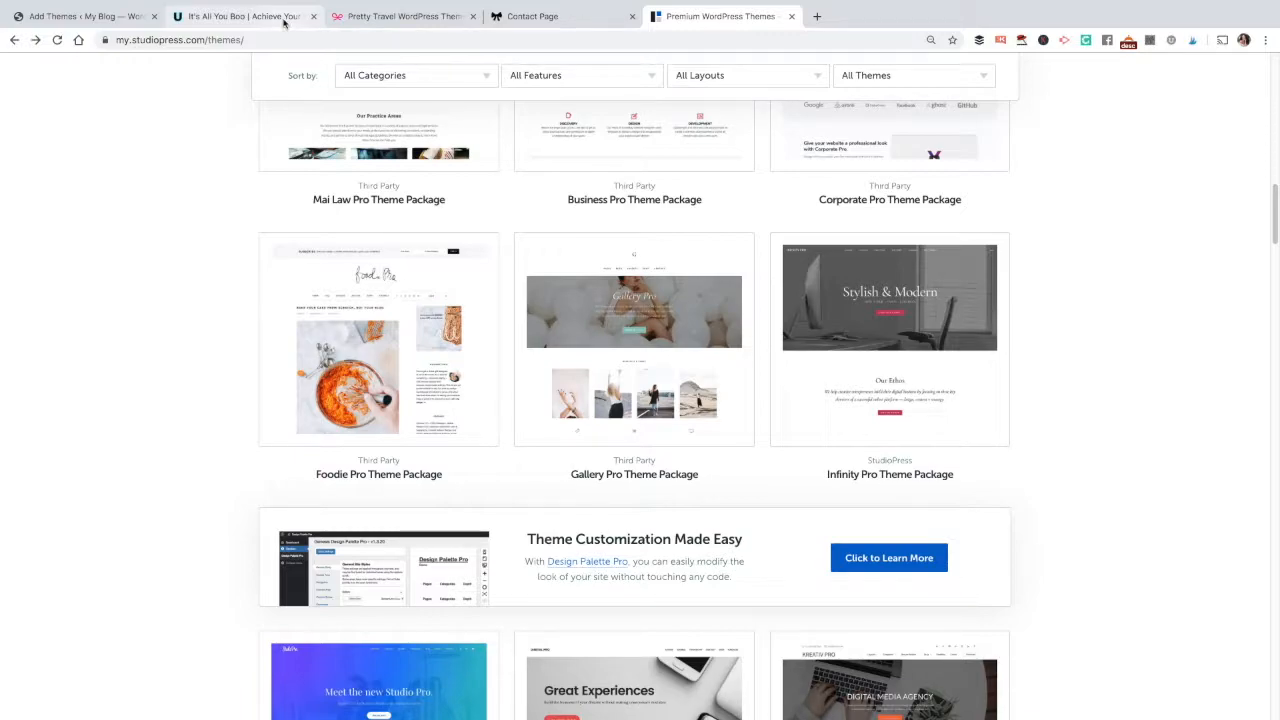
# Step: Open the It's All You Boo site in the WordPress Customizer and review what its Homepage Settings offer
pyautogui.click(285, 22)
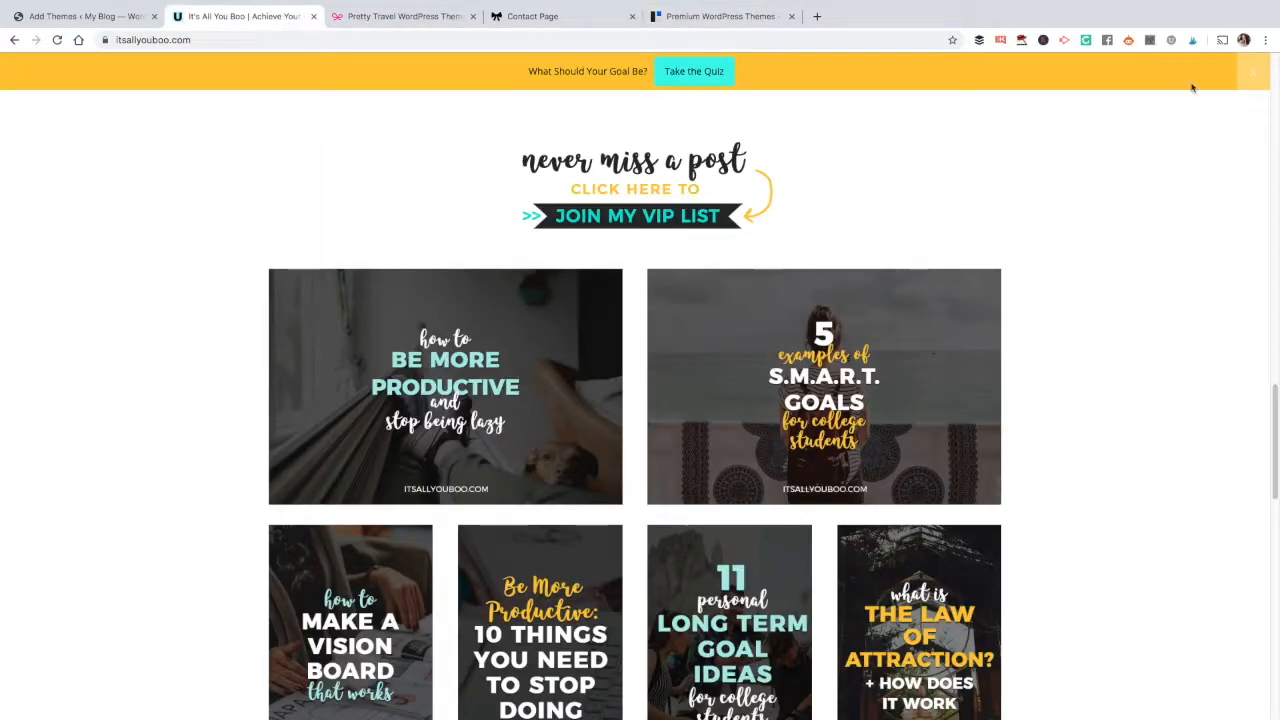
pyautogui.click(140, 64)
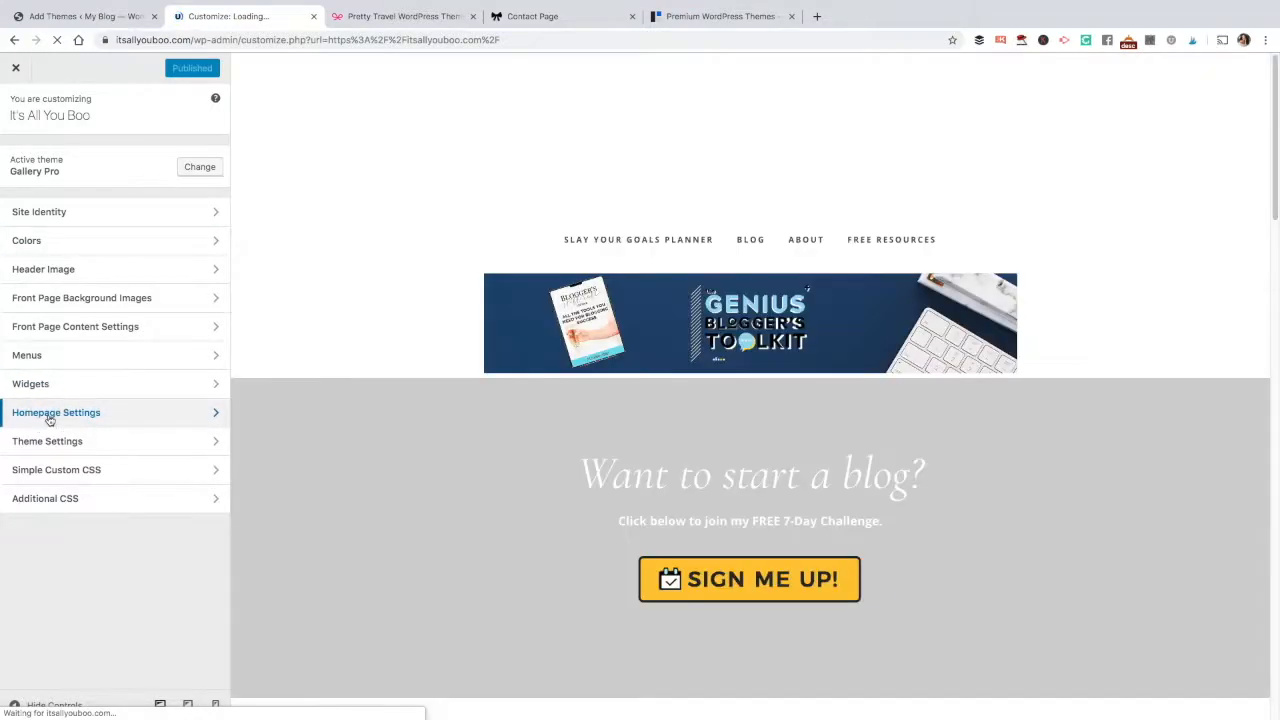
pyautogui.click(49, 417)
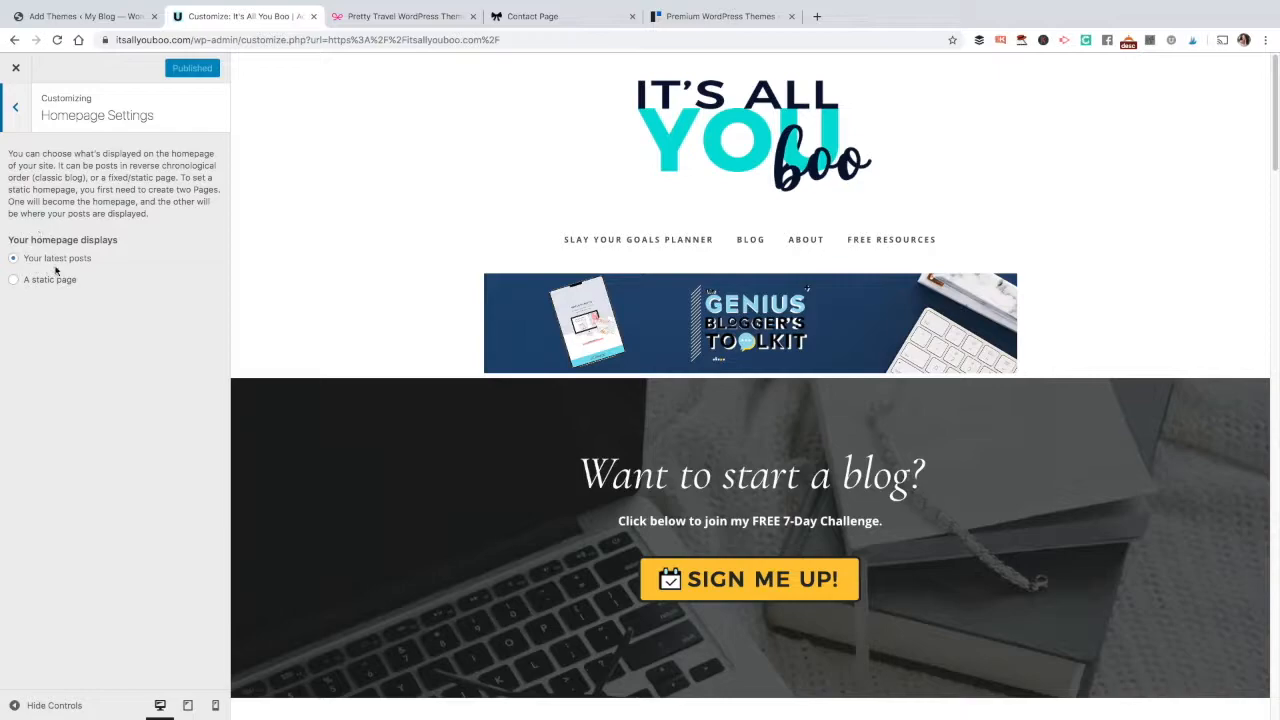
pyautogui.click(12, 112)
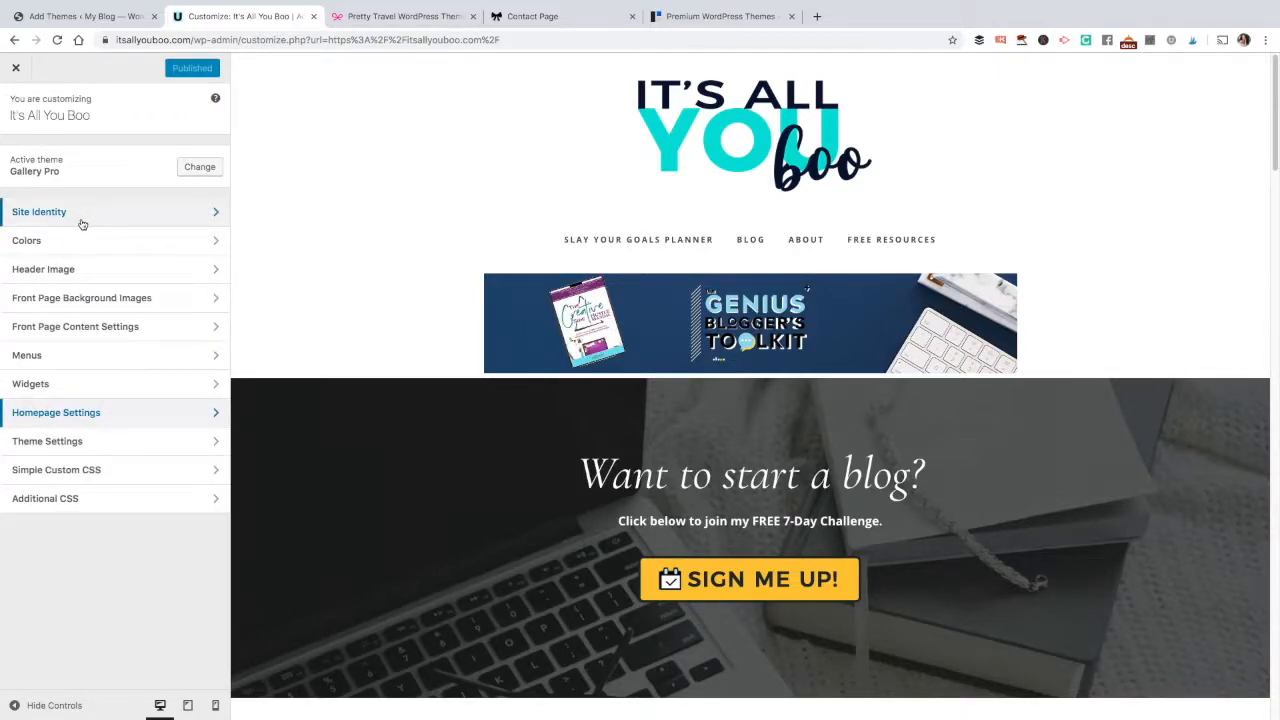
# Step: Review the site title, tagline and required site icon dimensions in the Site Identity settings
pyautogui.click(79, 220)
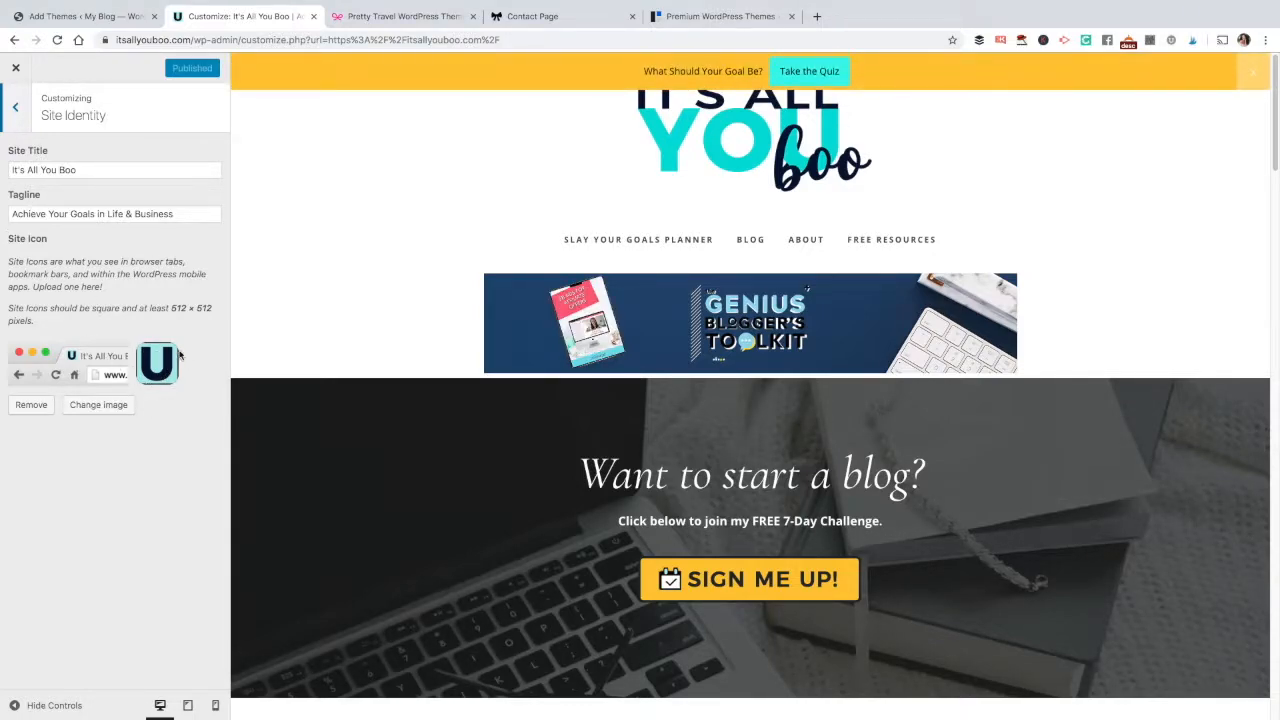
pyautogui.moveTo(173, 308); pyautogui.dragTo(209, 312)
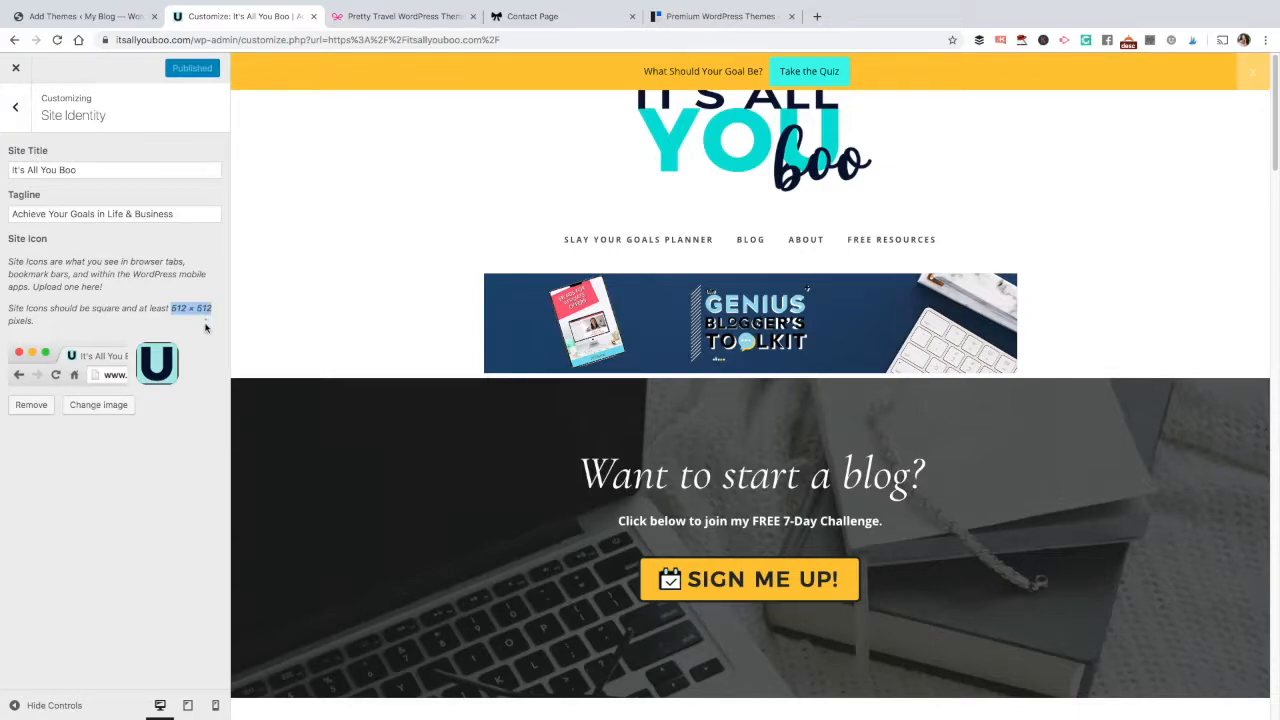
pyautogui.click(16, 108)
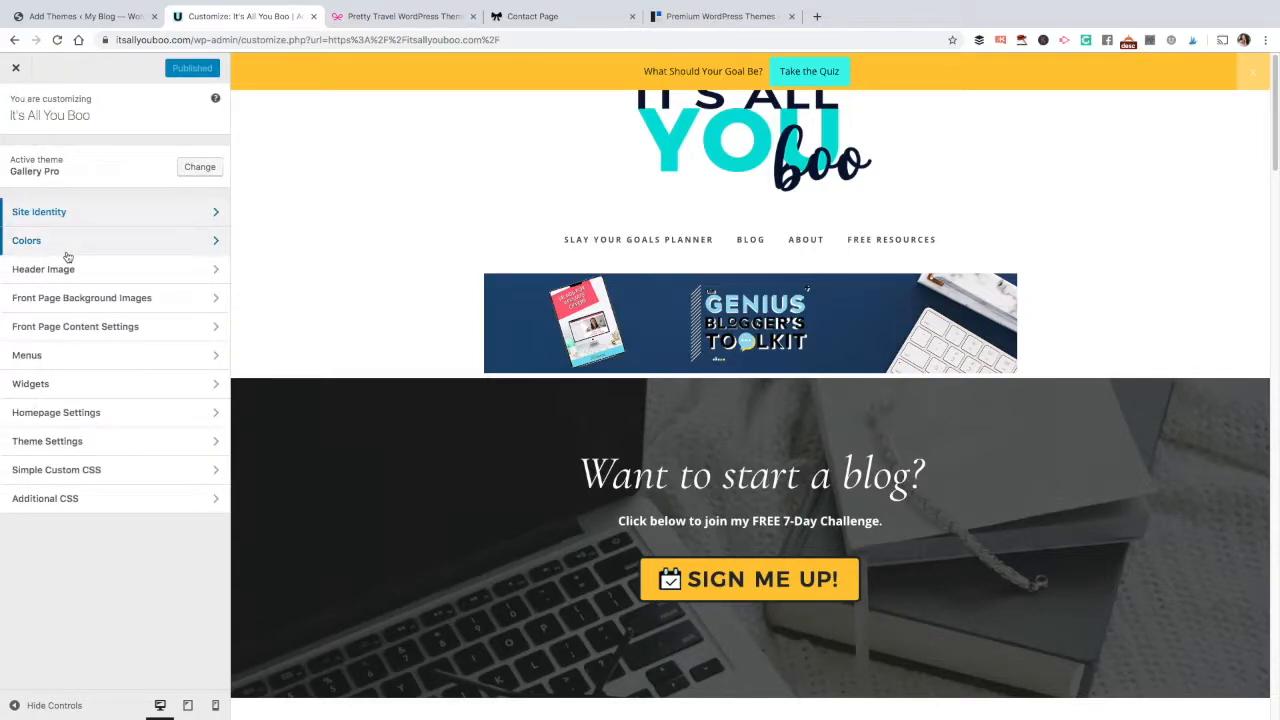
# Step: Compare the Accent Color setting with the buttons in the site preview, and review the Header Image settings
pyautogui.click(70, 243)
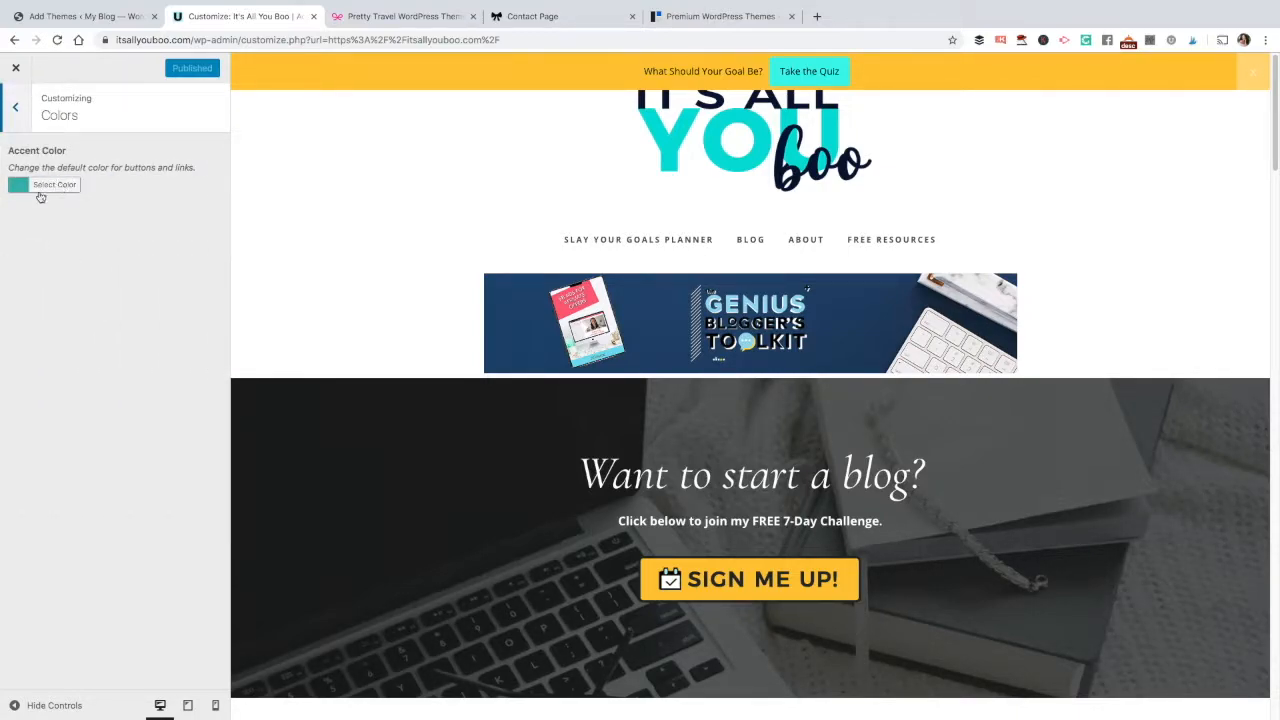
pyautogui.scroll(-15, 700, 440)
pyautogui.scroll(5, 995, 430)
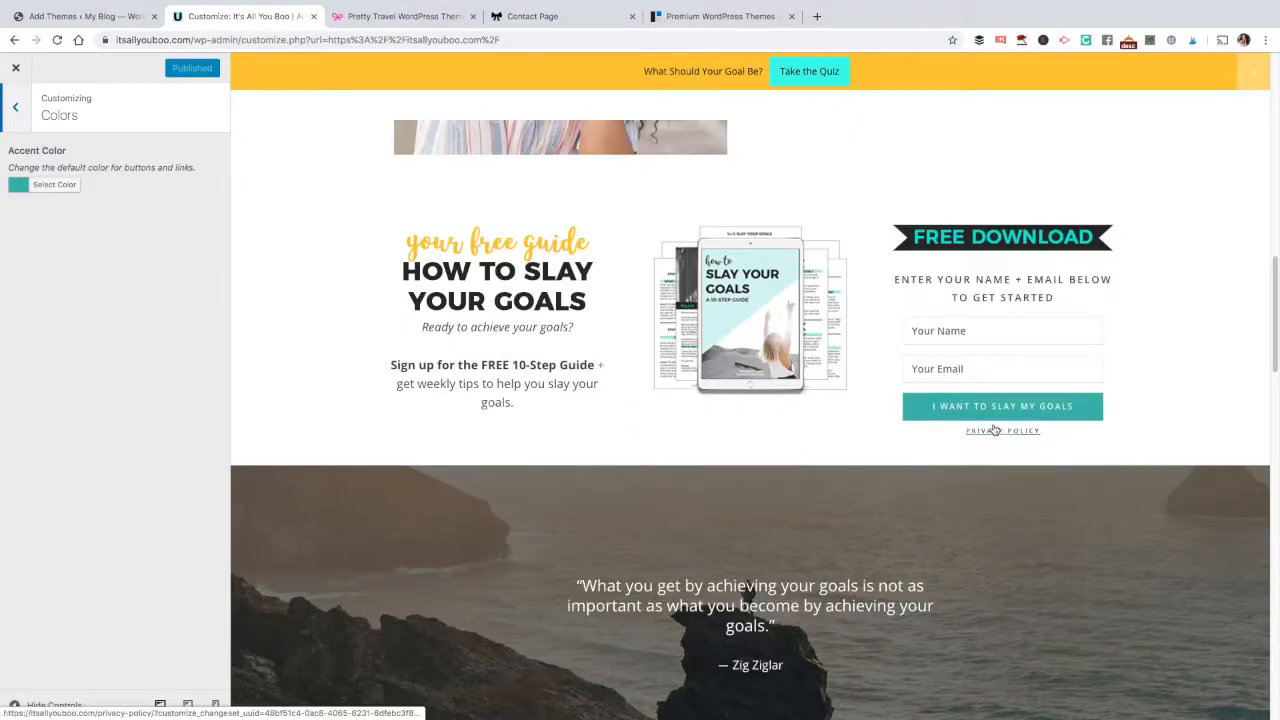
pyautogui.click(28, 110)
pyautogui.click(90, 268)
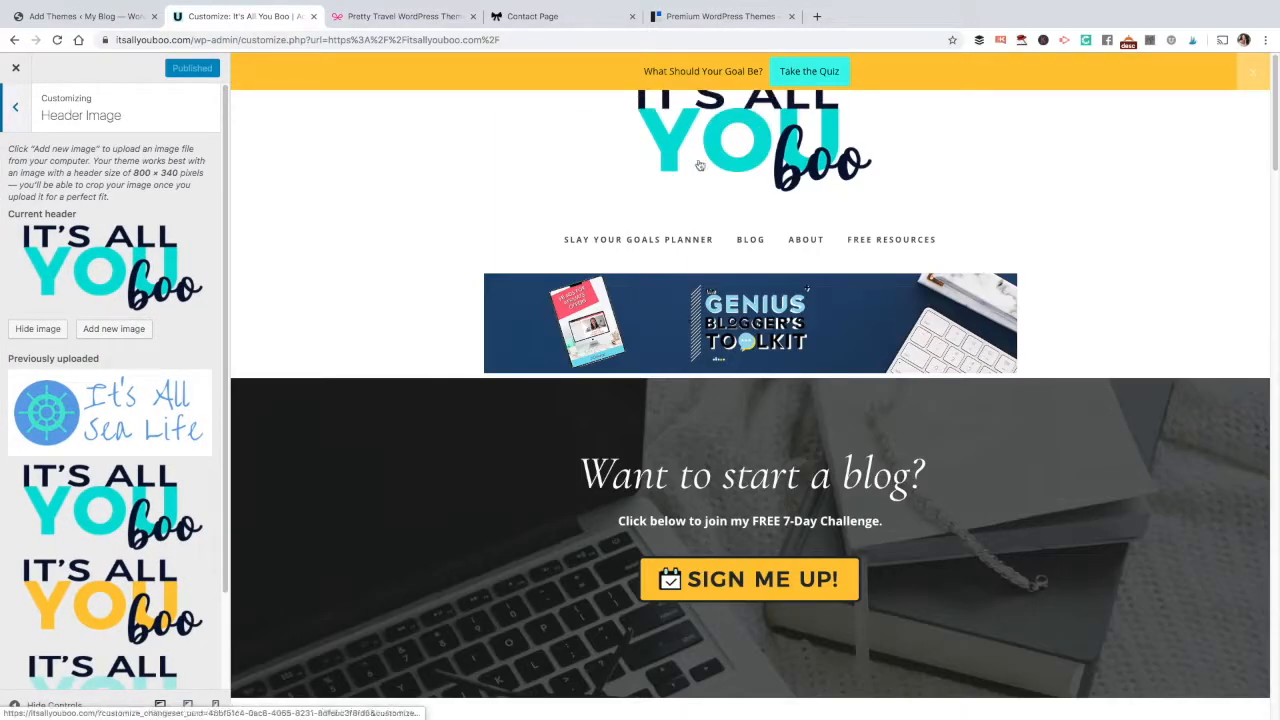
pyautogui.click(24, 109)
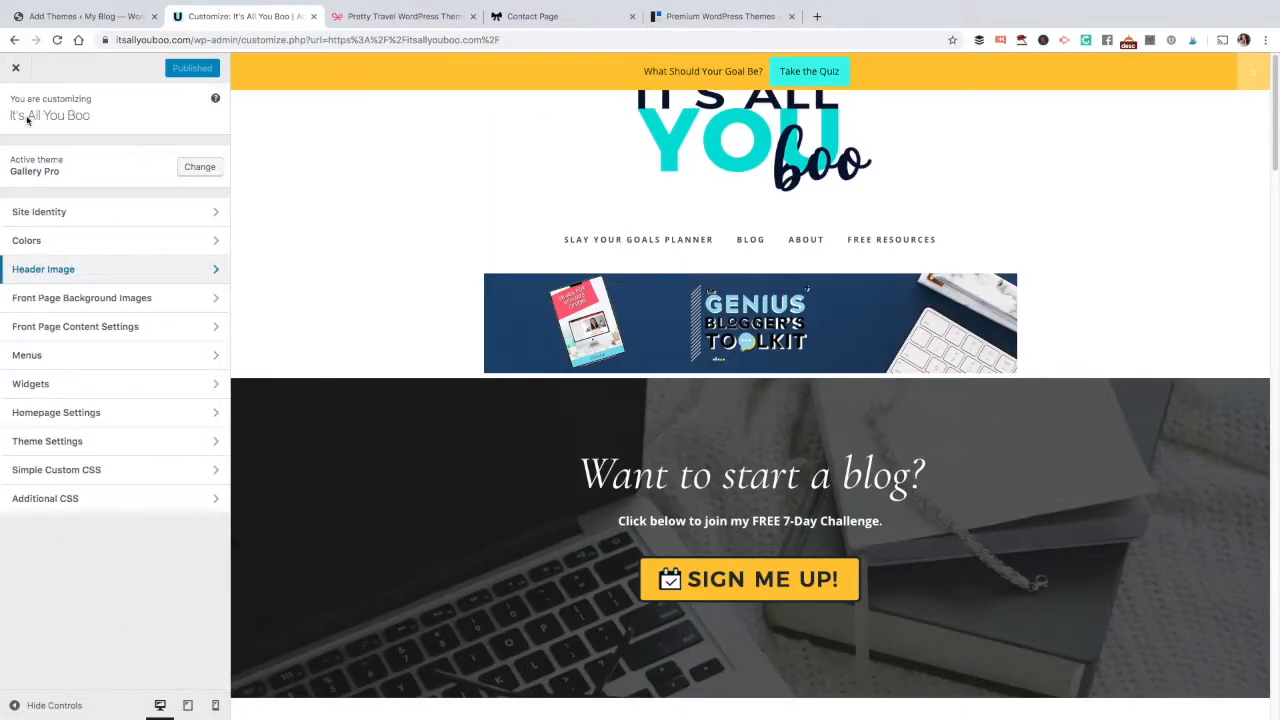
# Step: Review the three Front Page Background Images and find where each appears in the site preview
pyautogui.click(98, 302)
pyautogui.scroll(-1, 118, 500)
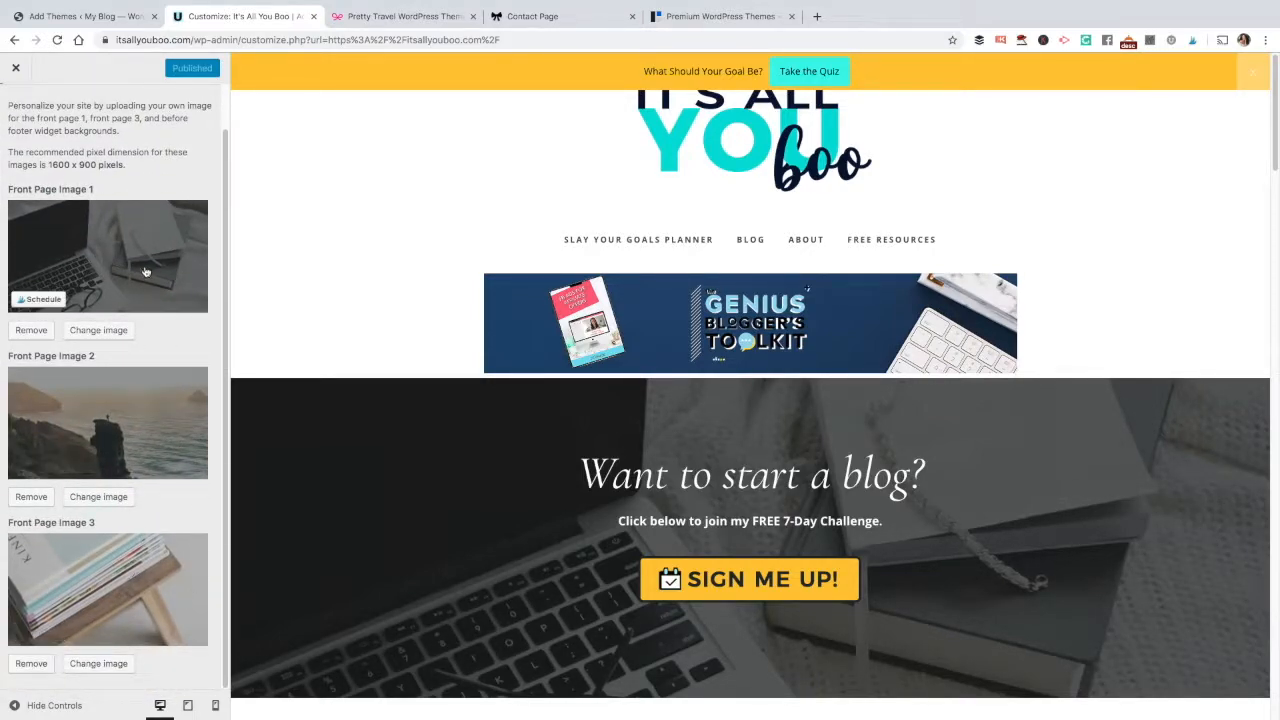
pyautogui.scroll(-10, 416, 574)
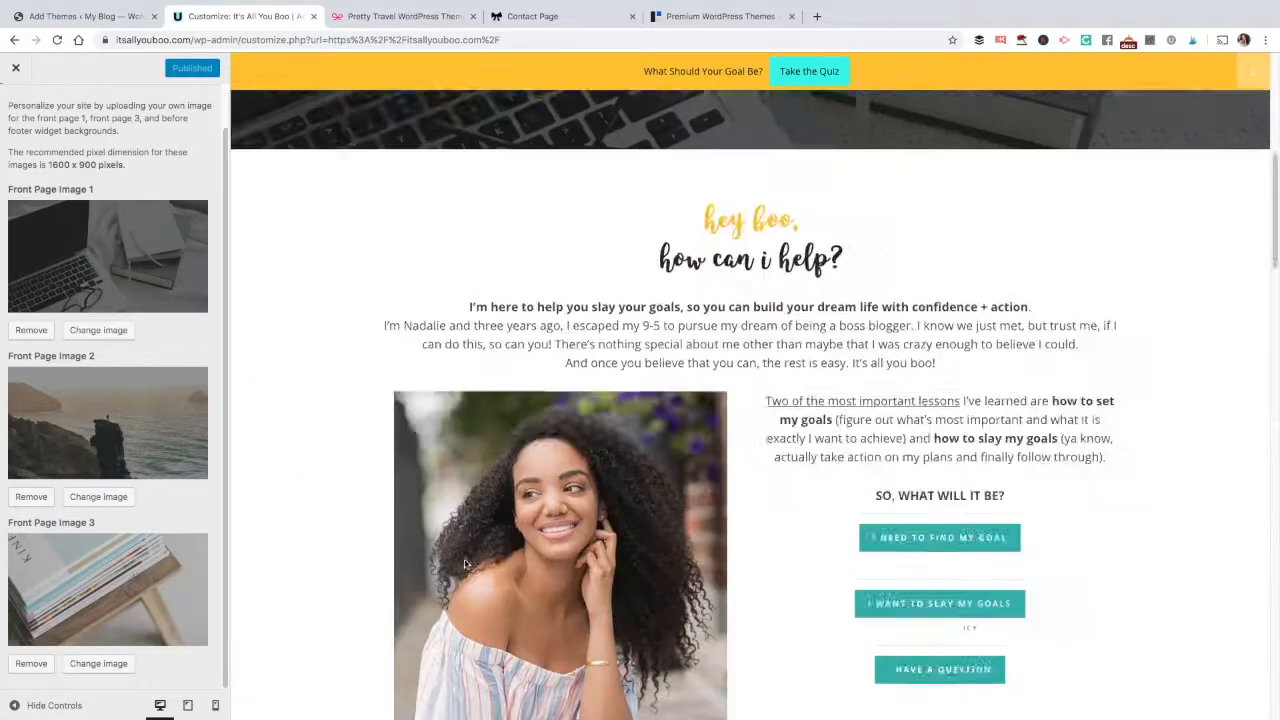
pyautogui.scroll(-15, 465, 560)
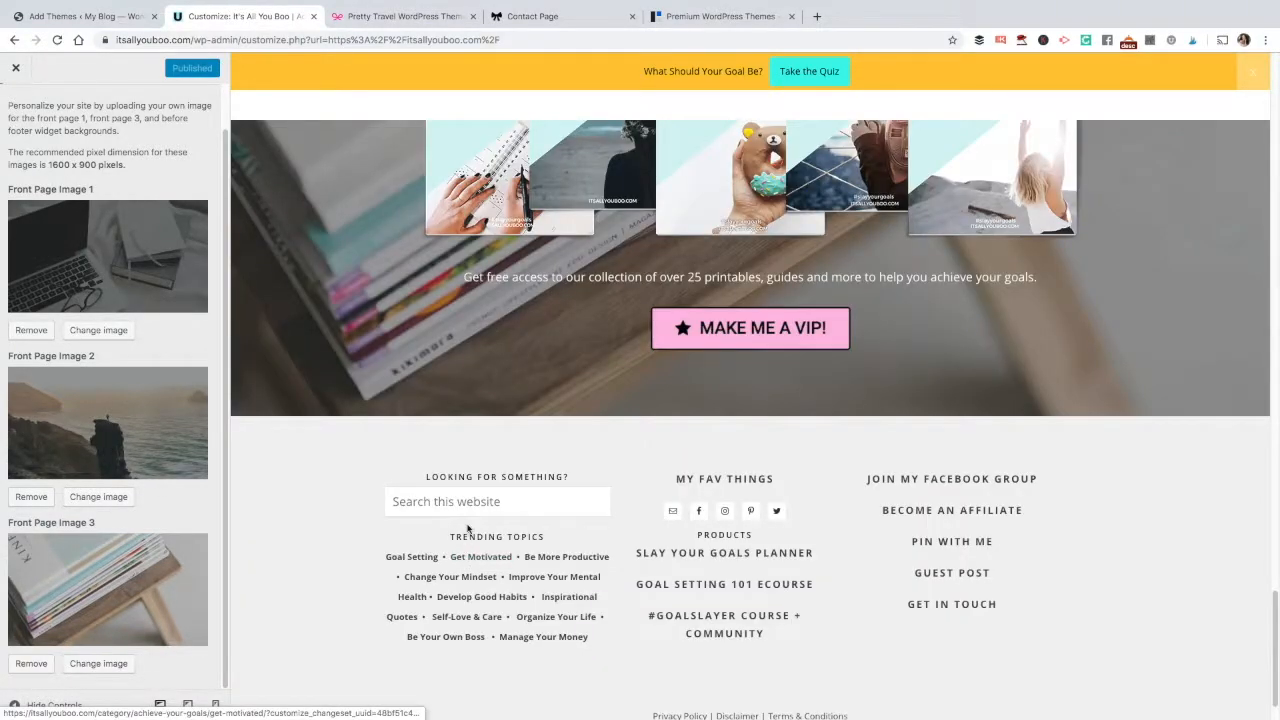
pyautogui.scroll(2, 440, 528)
pyautogui.scroll(12, 800, 330)
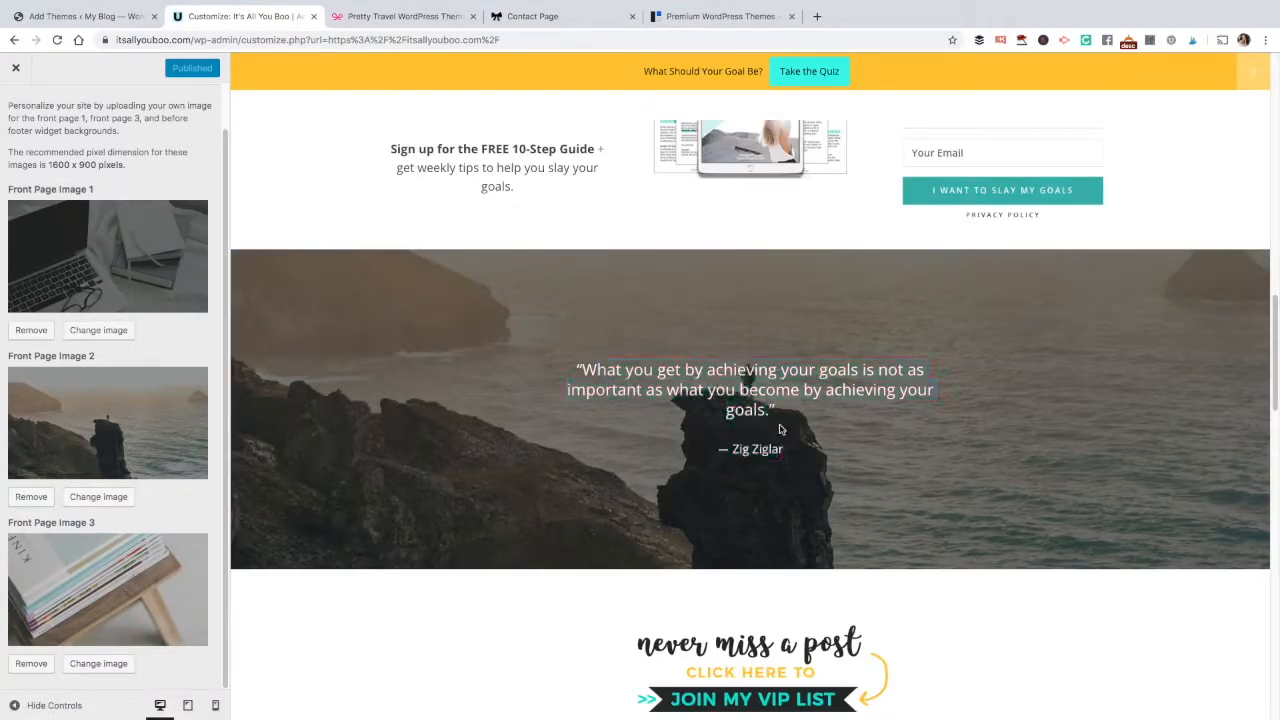
pyautogui.scroll(2, 33, 100)
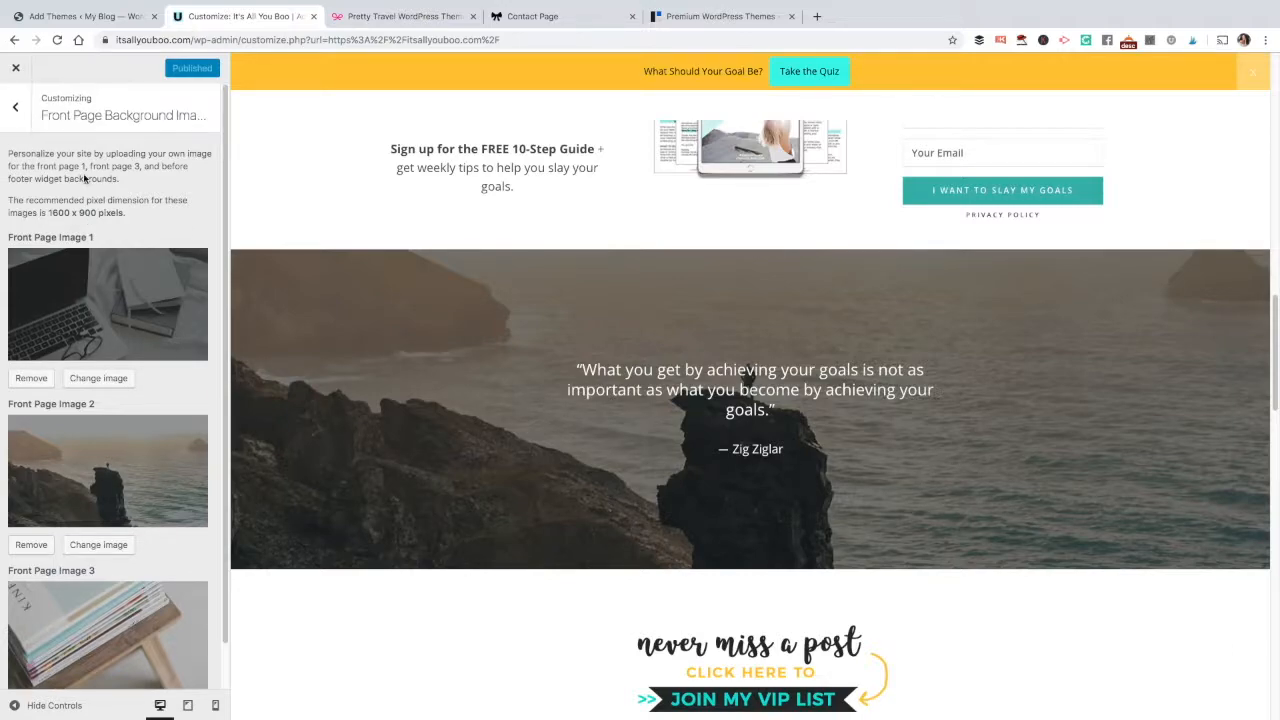
pyautogui.click(17, 107)
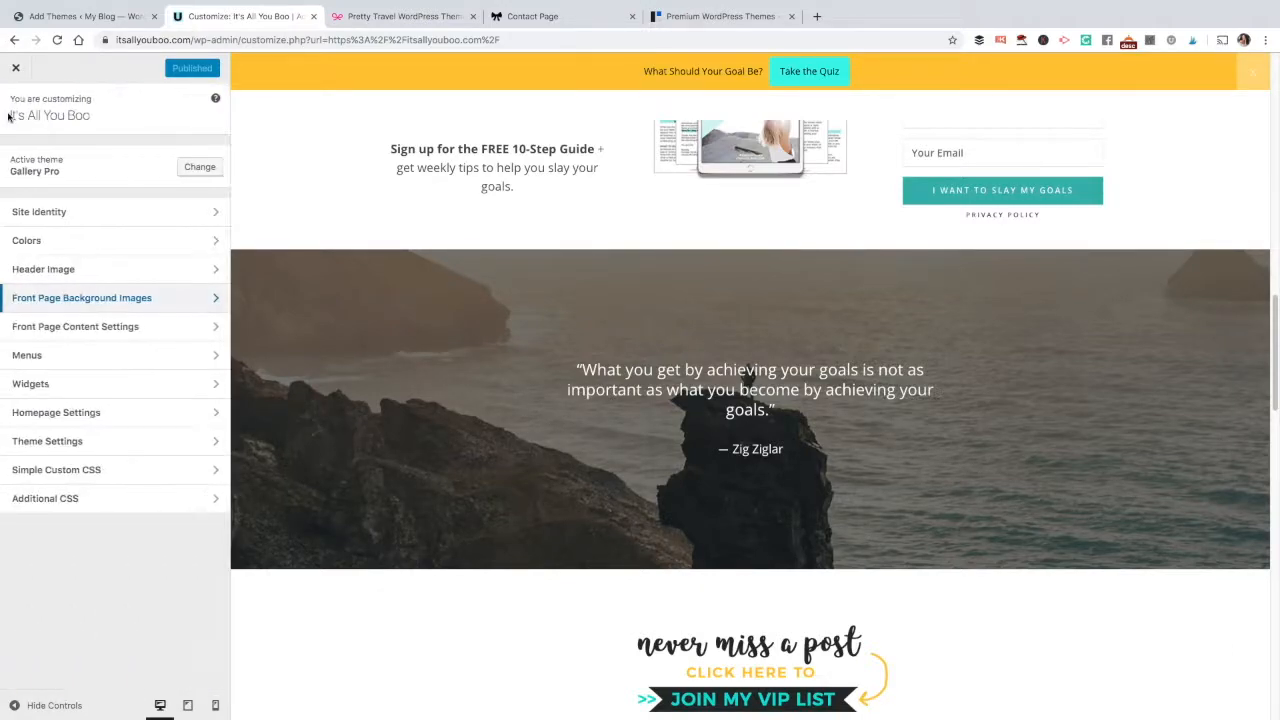
# Step: Set the front page blog to Show blog in the Front Page Content Settings and inspect the recent posts section in the preview
pyautogui.click(78, 328)
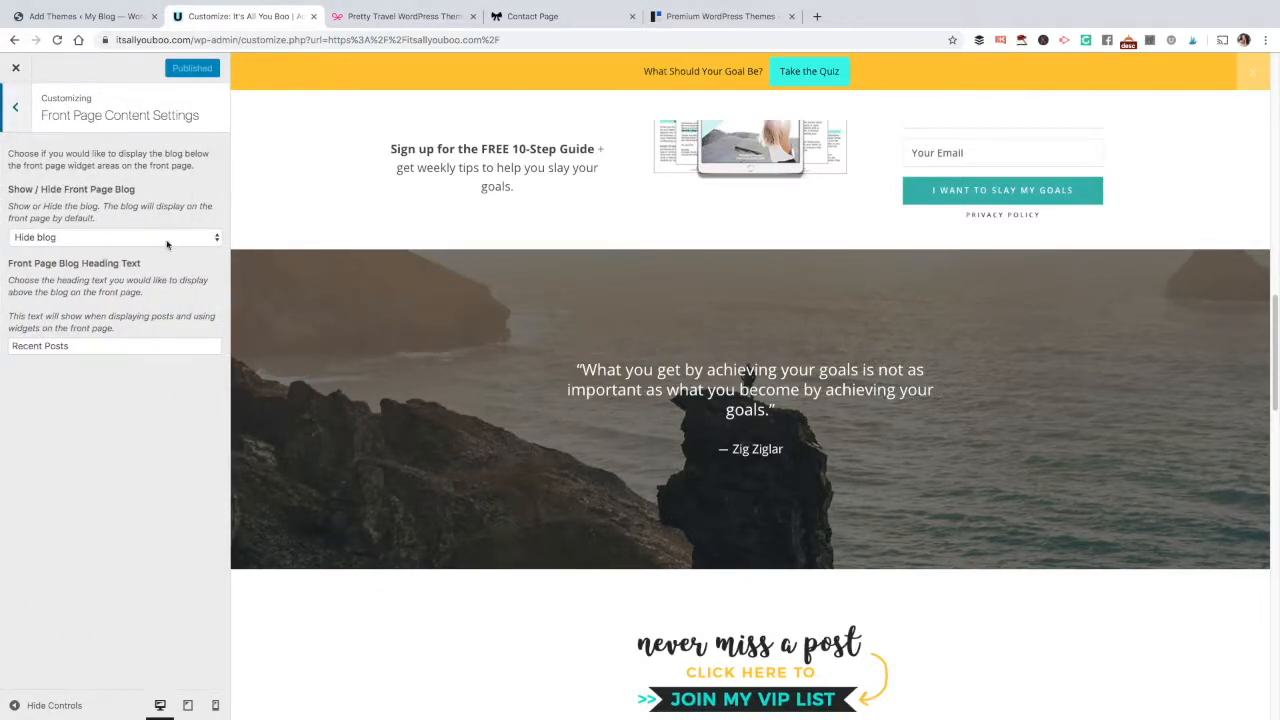
pyautogui.click(92, 238)
pyautogui.click(90, 247)
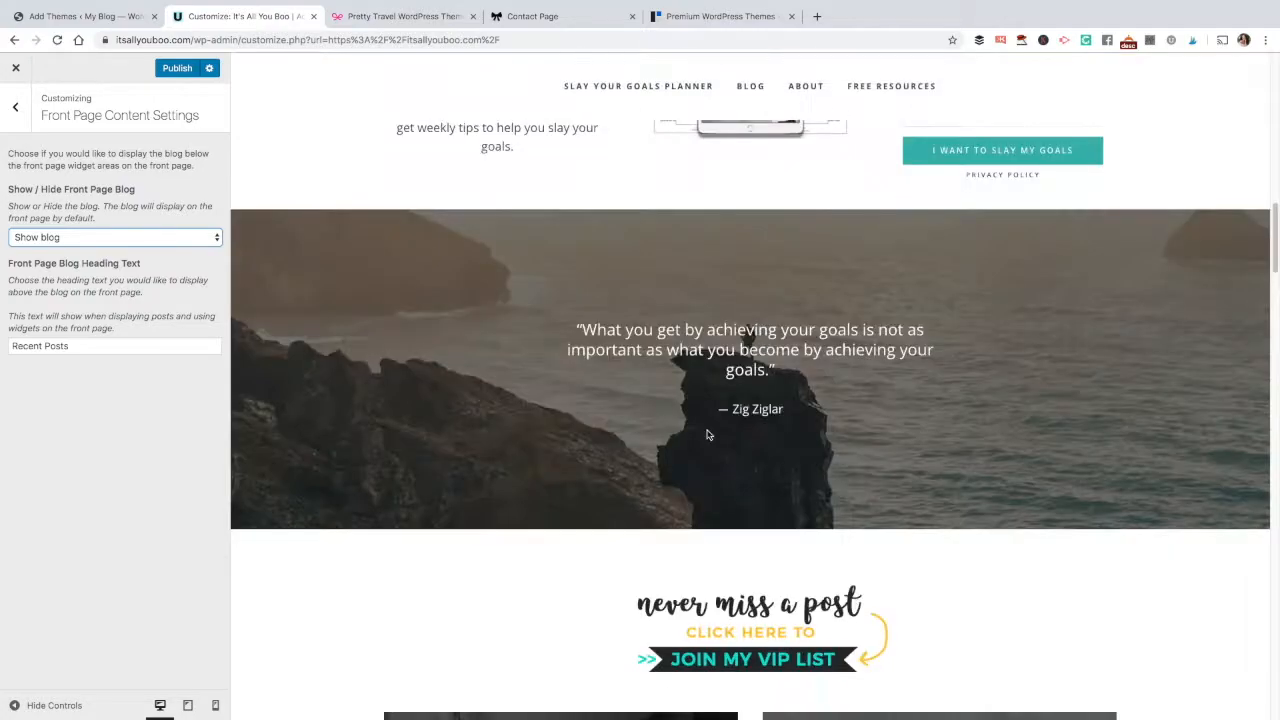
pyautogui.scroll(-10, 708, 432)
pyautogui.scroll(3, 708, 432)
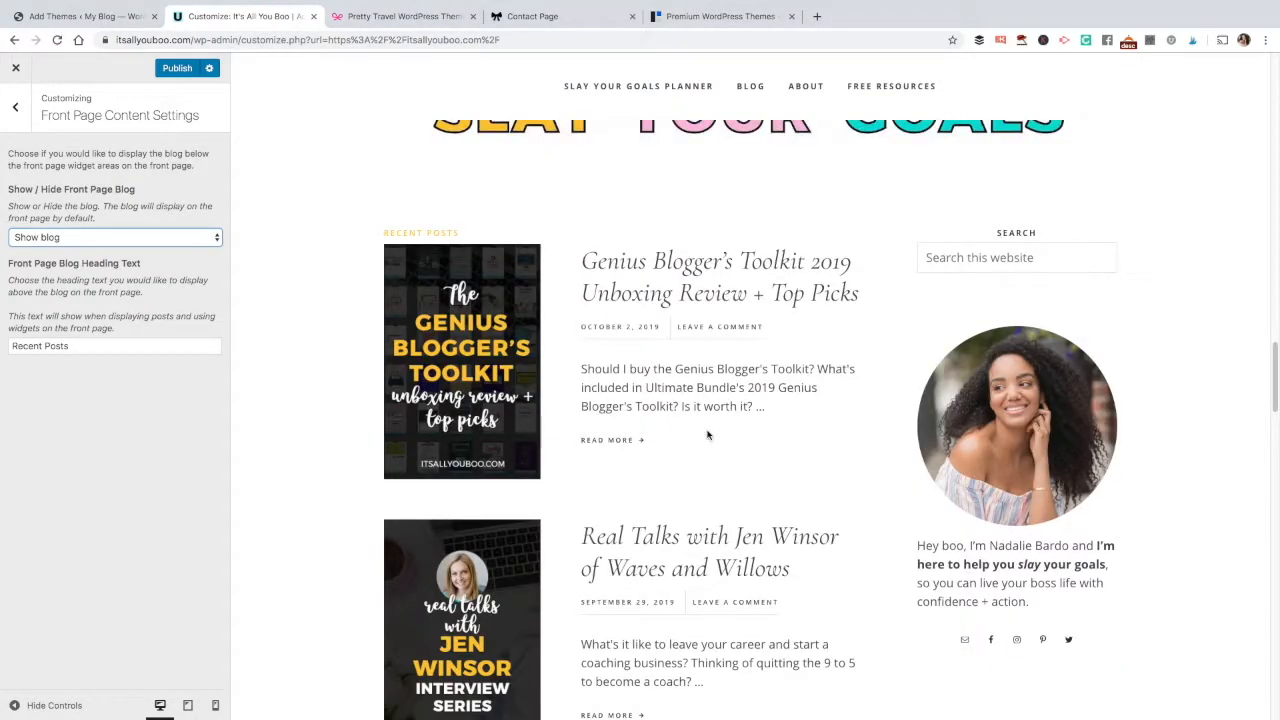
pyautogui.scroll(-2, 707, 435)
pyautogui.scroll(-1, 707, 435)
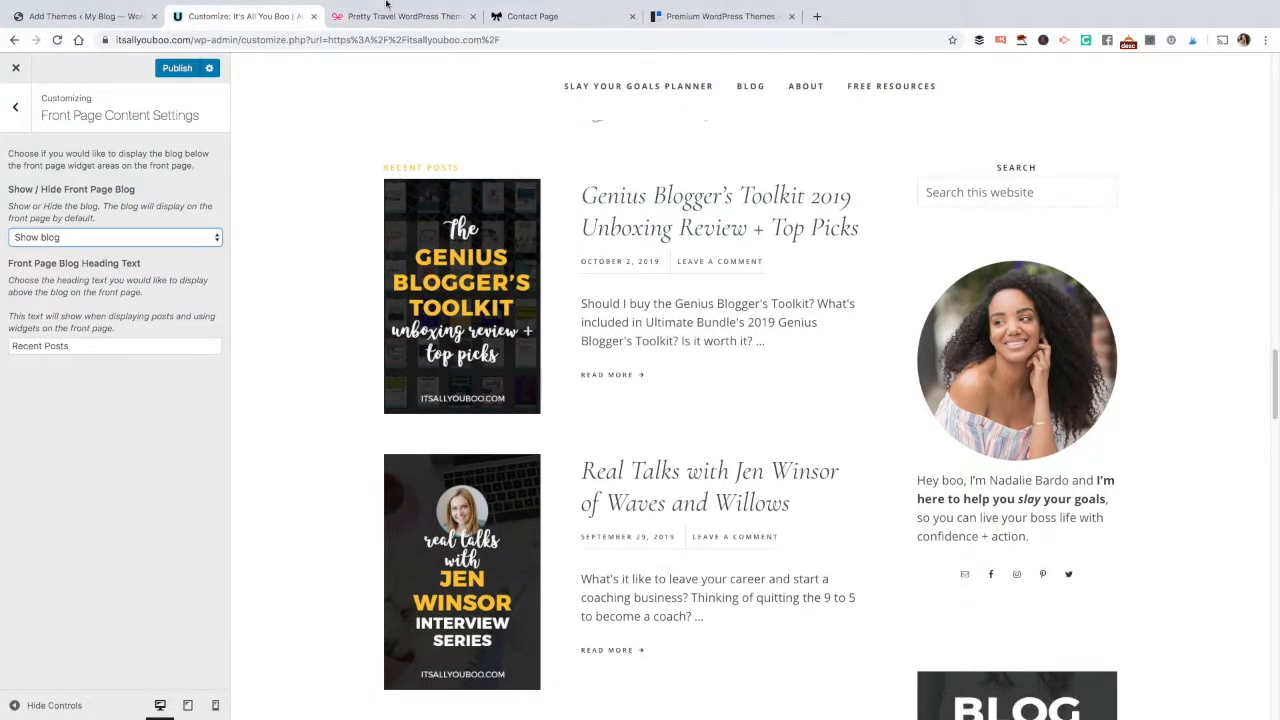
pyautogui.scroll(-5, 823, 329)
pyautogui.scroll(4, 823, 329)
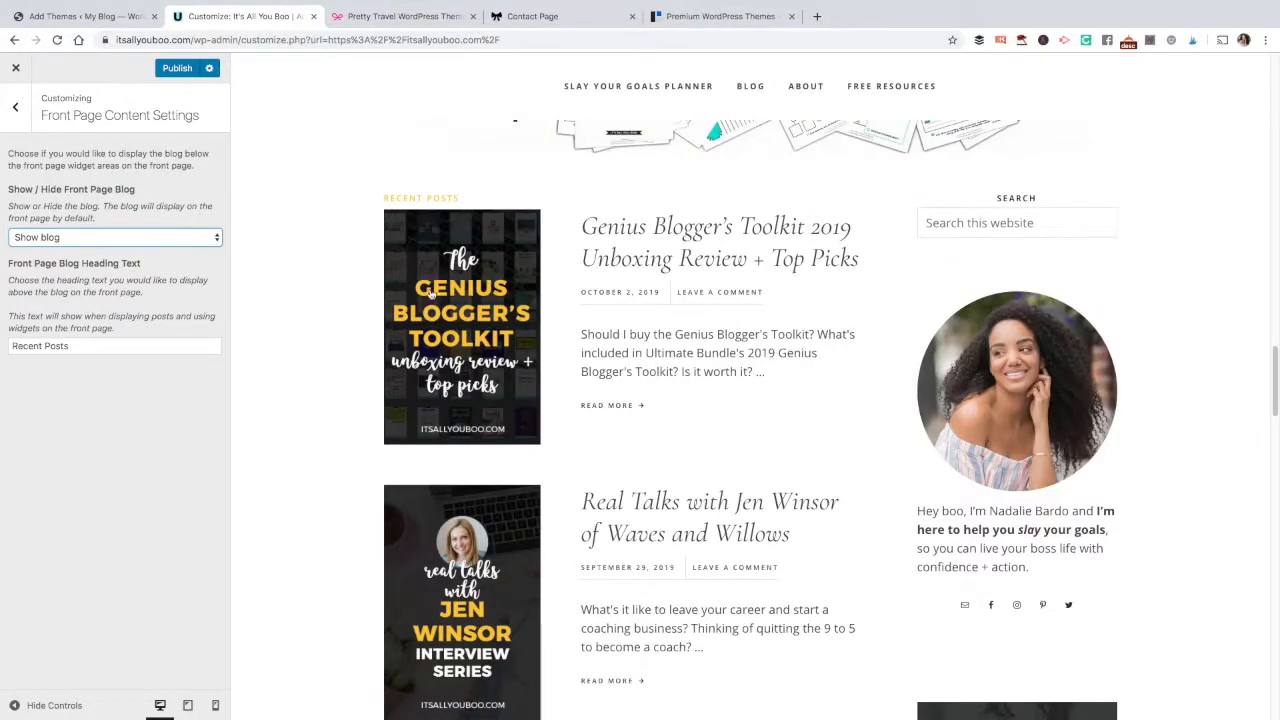
# Step: Set the front page blog back to Hide blog and leave the Front Page Content Settings
pyautogui.click(46, 237)
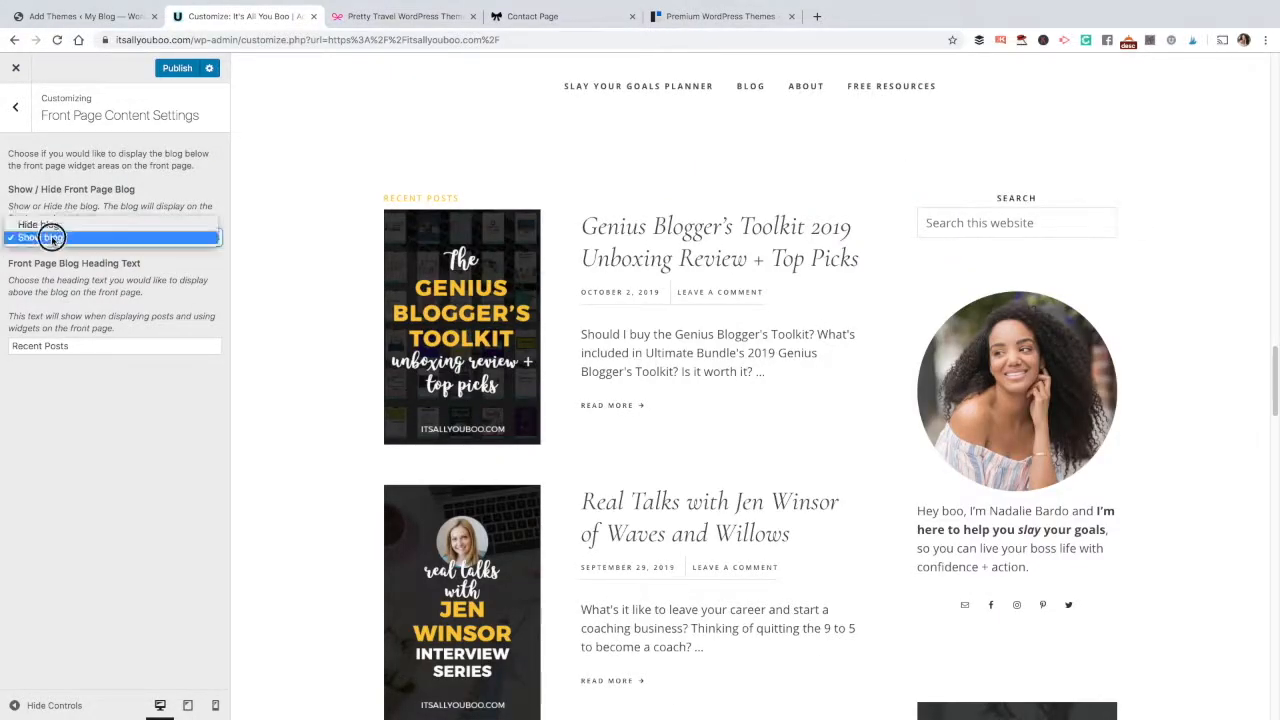
pyautogui.click(54, 229)
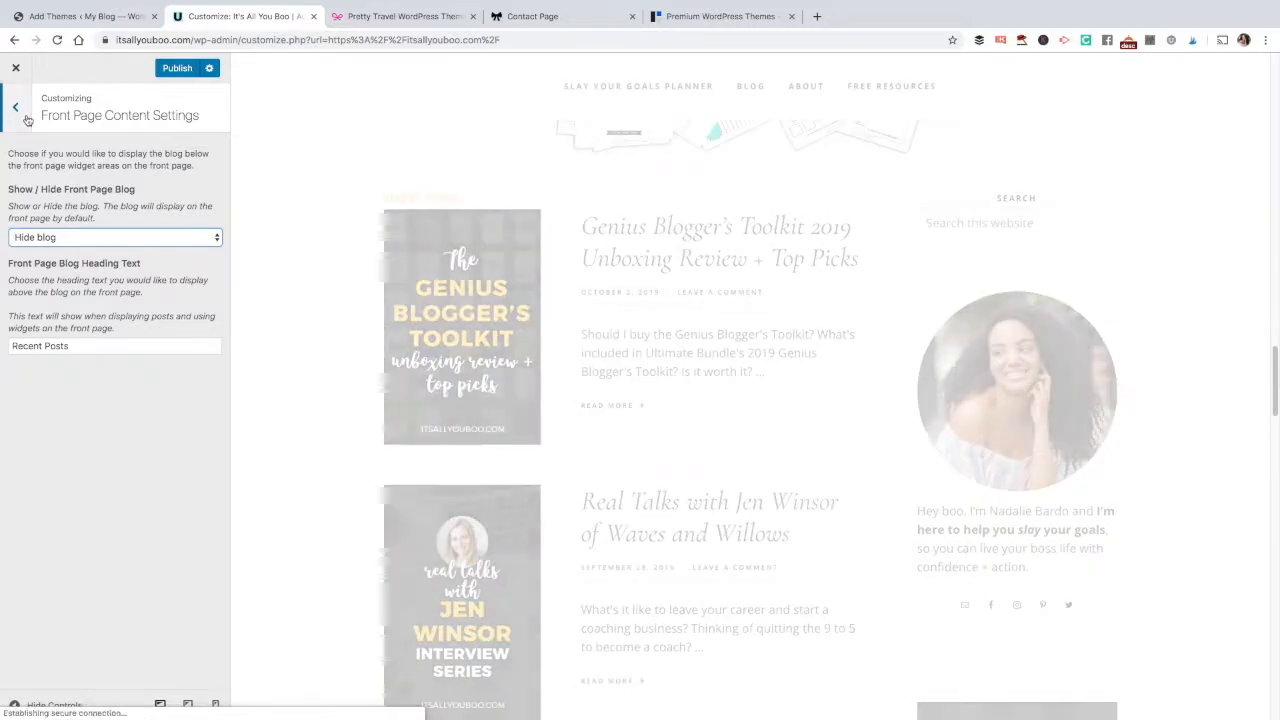
pyautogui.click(26, 115)
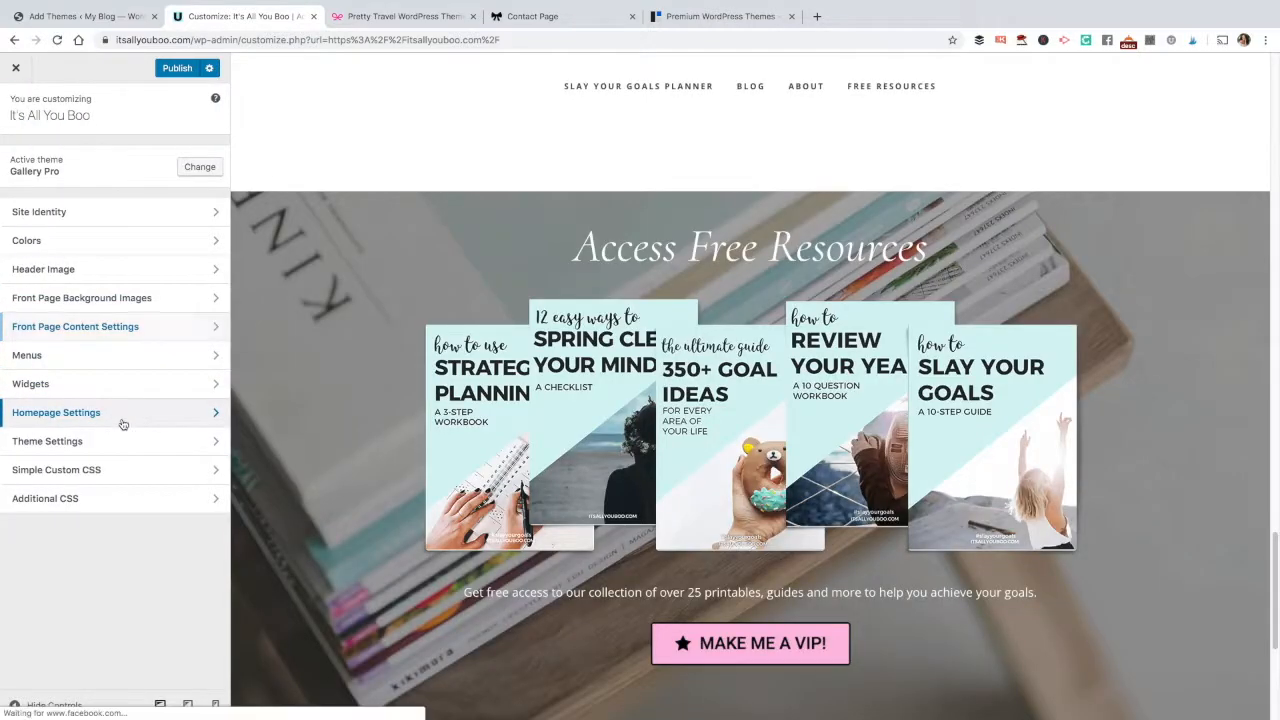
# Step: Recheck the Homepage Settings, and review the Menus settings alongside the navigation below the site header
pyautogui.click(122, 424)
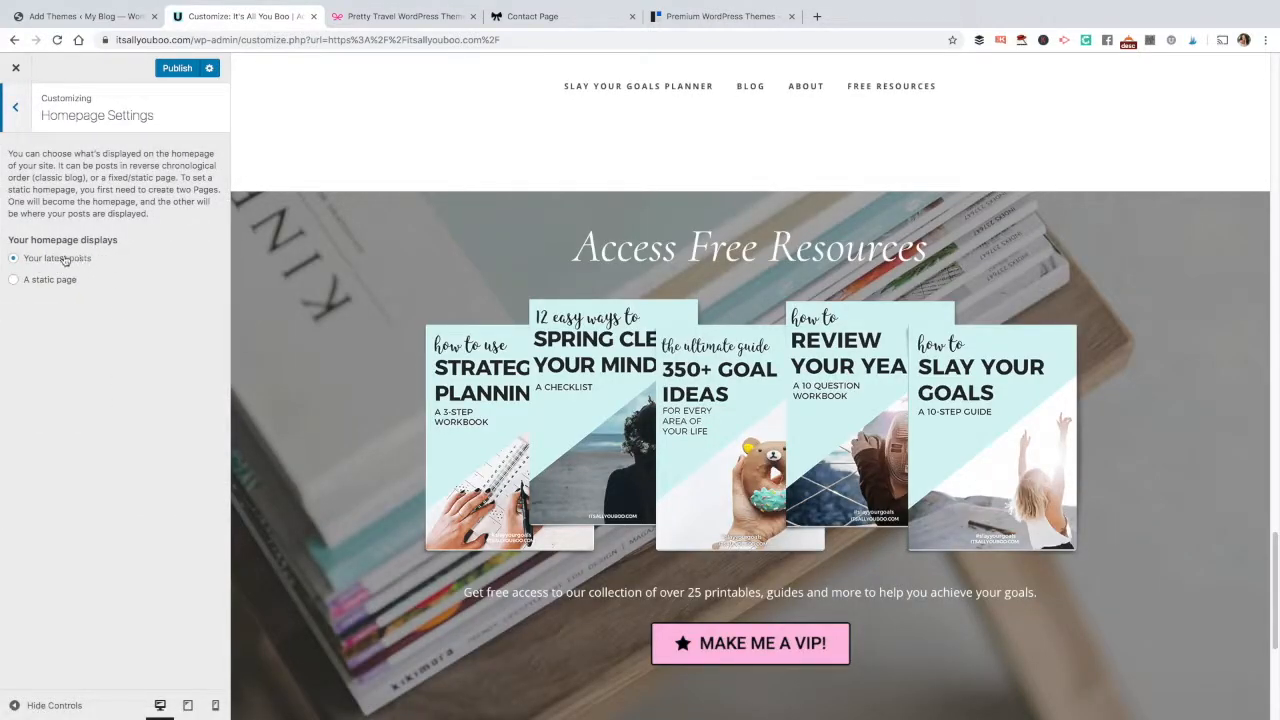
pyautogui.click(21, 119)
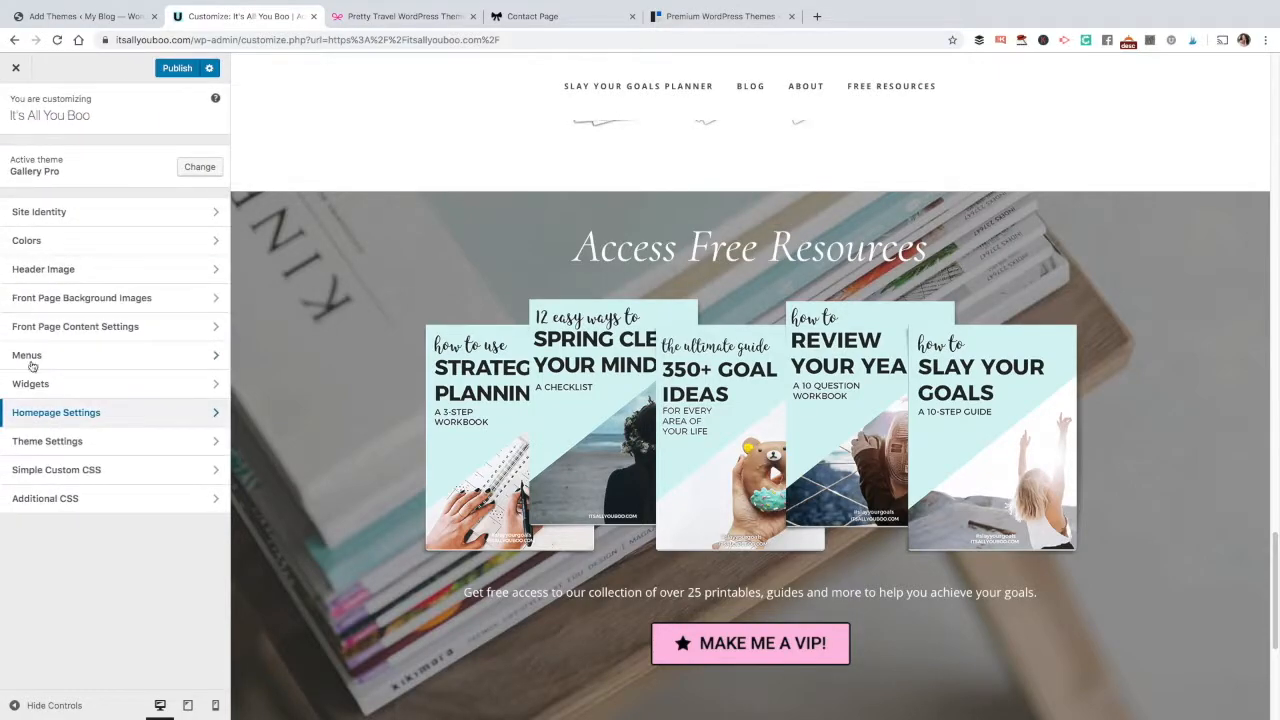
pyautogui.click(36, 362)
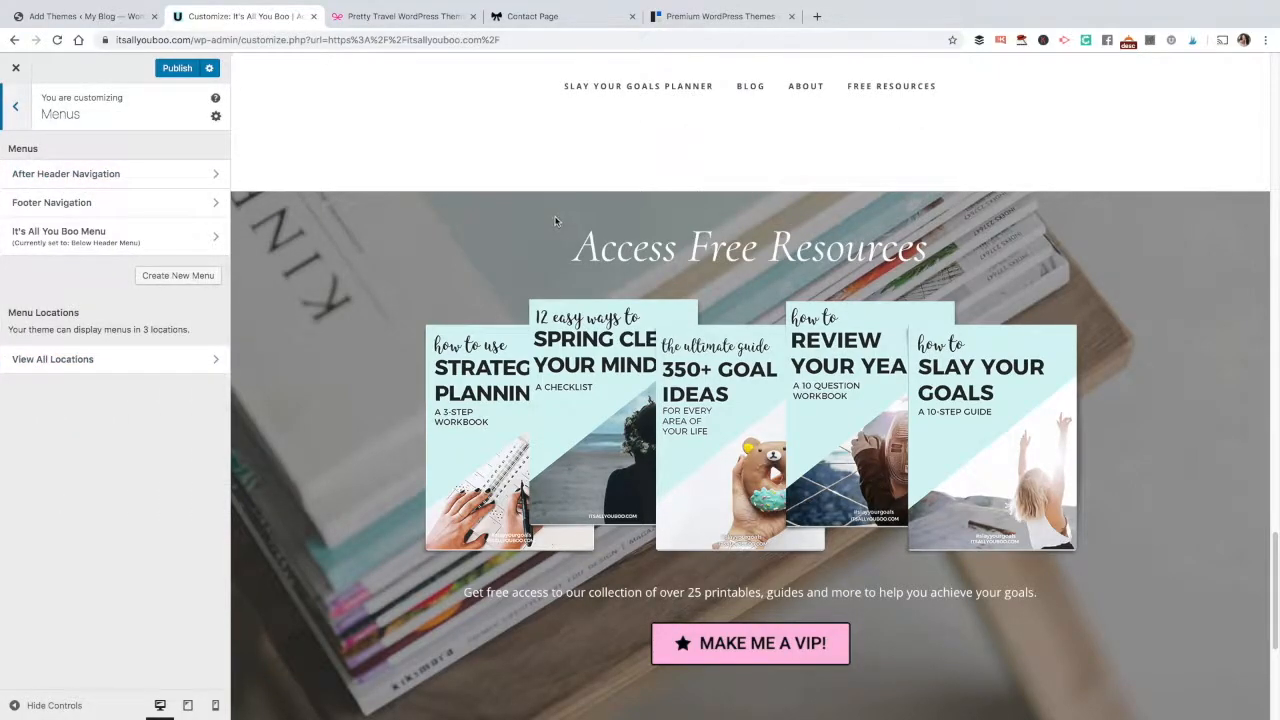
pyautogui.scroll(10, 557, 217)
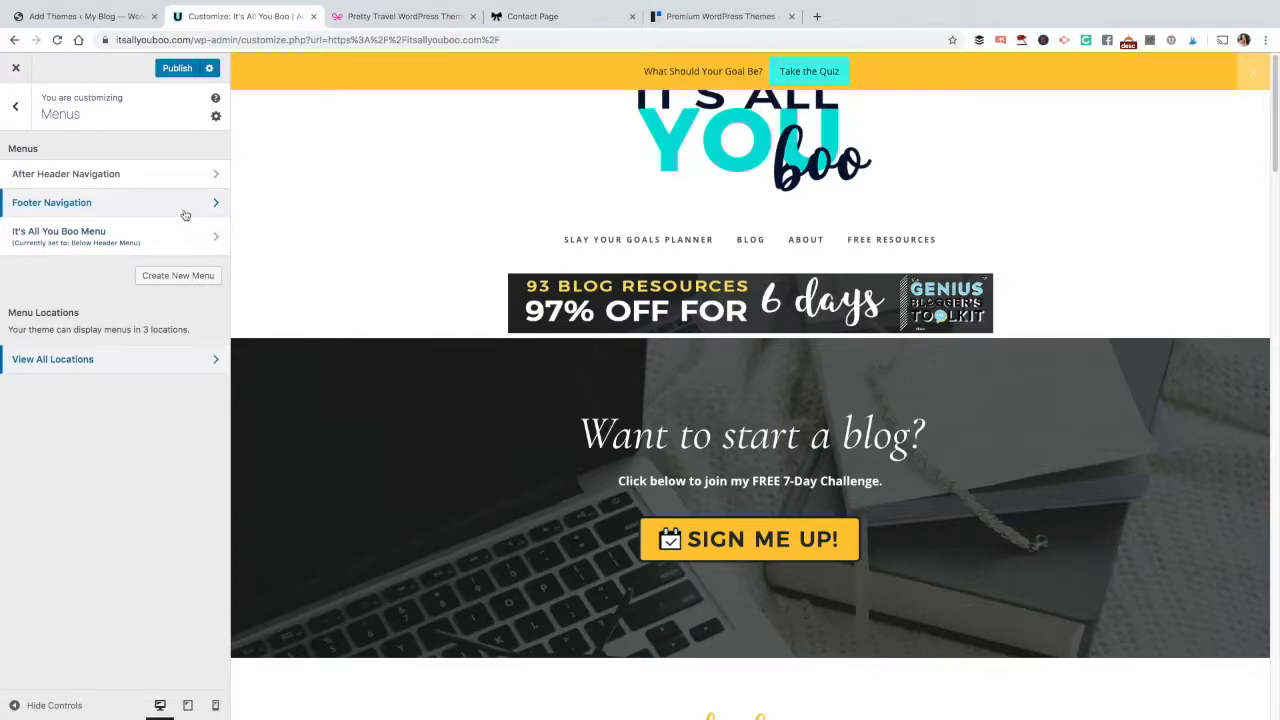
# Step: Create a new menu named Your Blog Name and assign it to the Footer Menu location
pyautogui.click(183, 282)
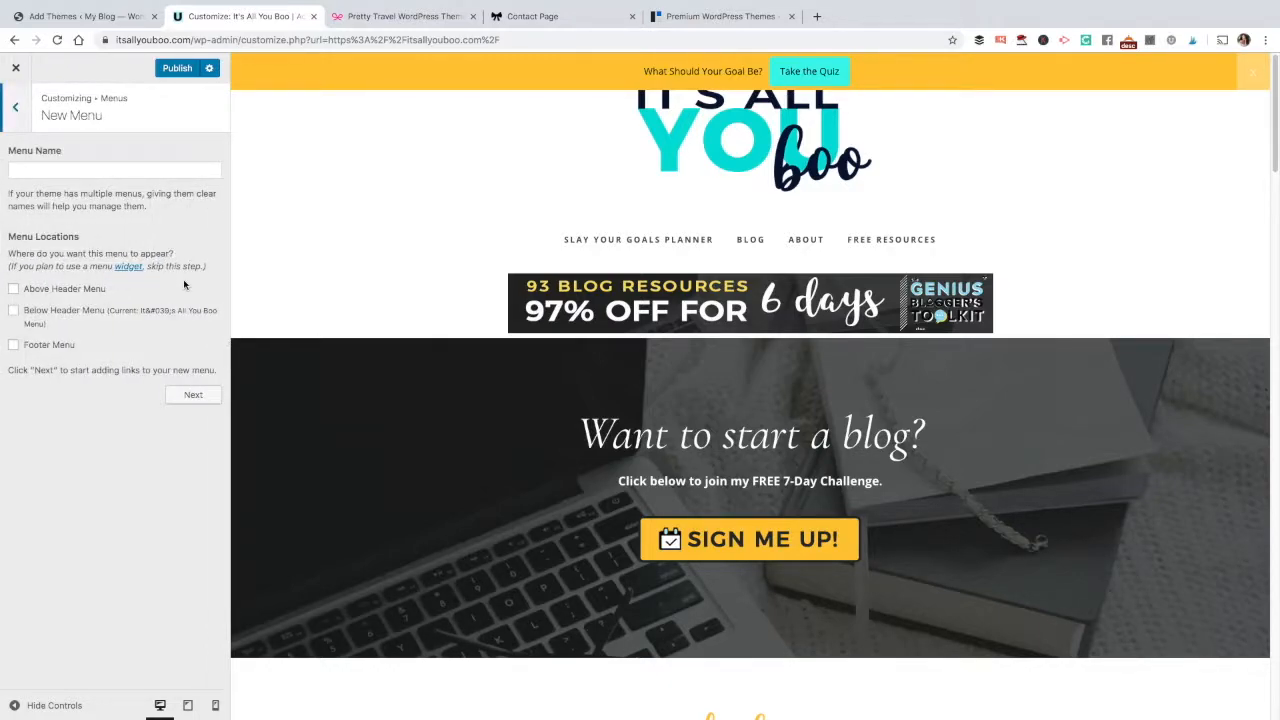
pyautogui.click(110, 167)
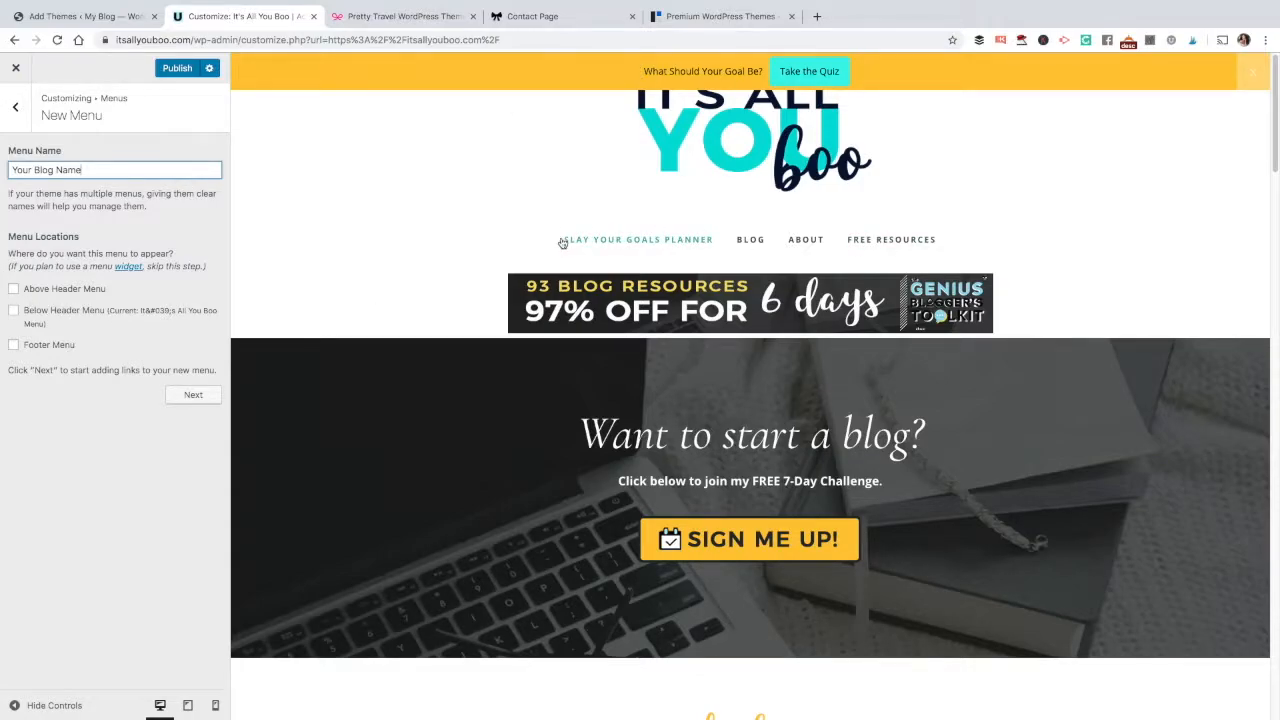
pyautogui.click(13, 345)
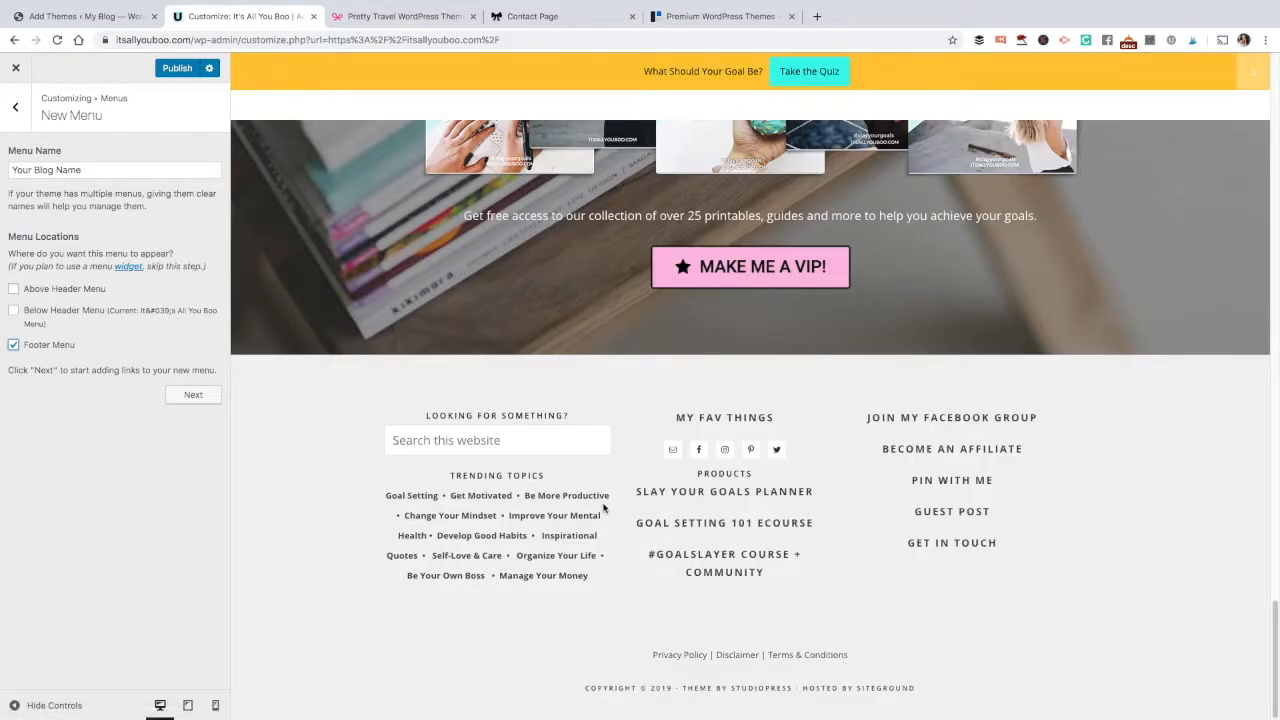
pyautogui.click(195, 395)
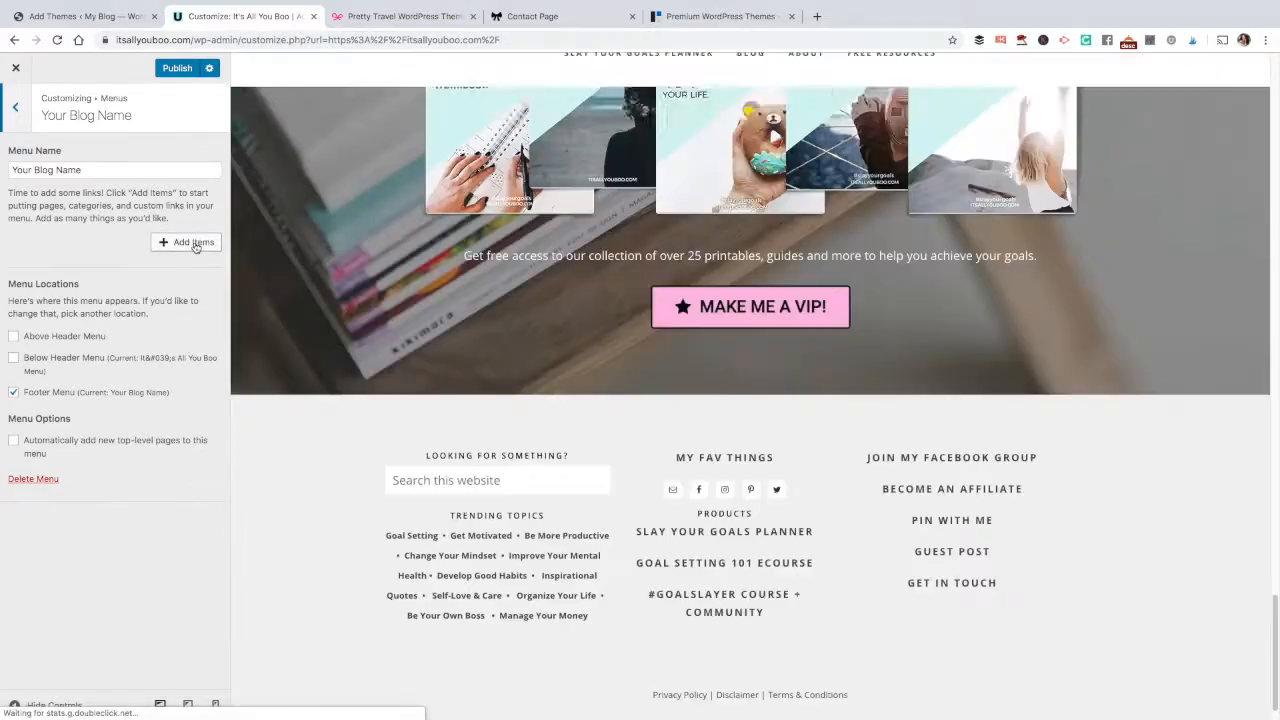
# Step: Search the available menu items for about and add the About page to the Your Blog Name menu
pyautogui.click(190, 242)
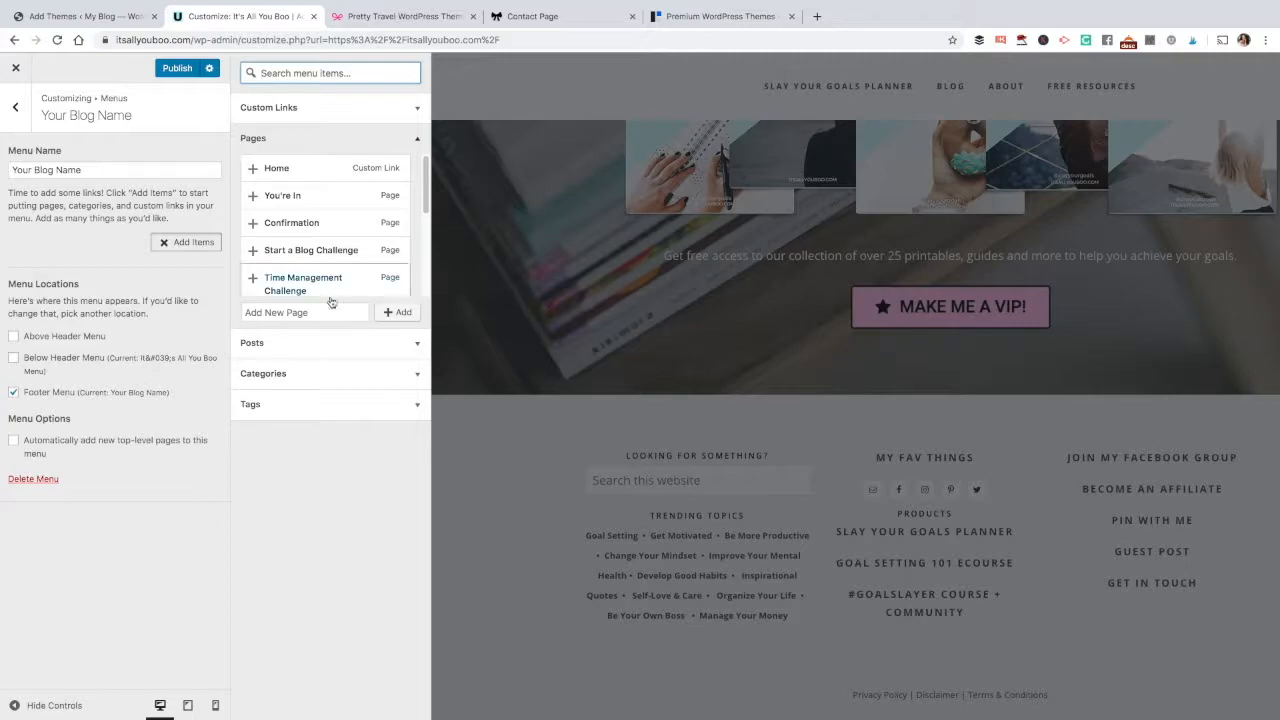
pyautogui.scroll(-2, 349, 260)
pyautogui.scroll(10, 349, 260)
pyautogui.write('about')
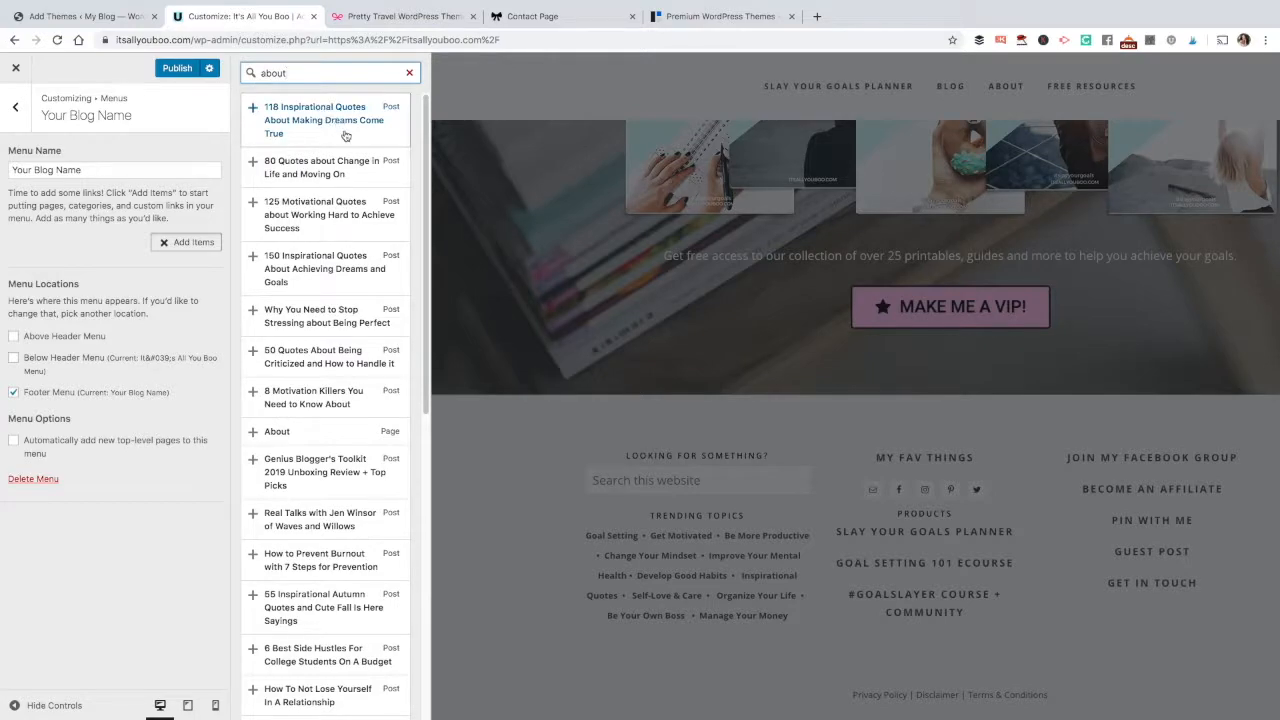
pyautogui.scroll(-5, 345, 135)
pyautogui.click(311, 209)
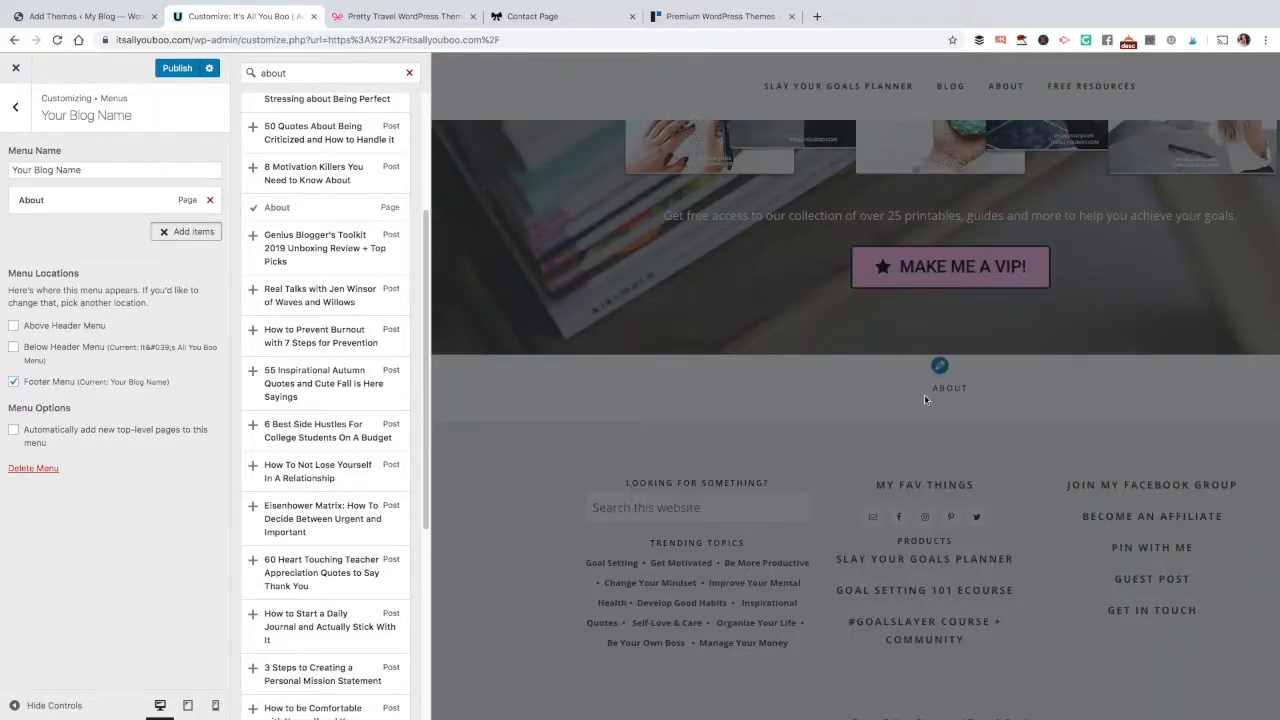
# Step: Add the Contact and Blog pages to the menu and place Blog between About and Contact
pyautogui.doubleClick(265, 72)
pyautogui.write('contact')
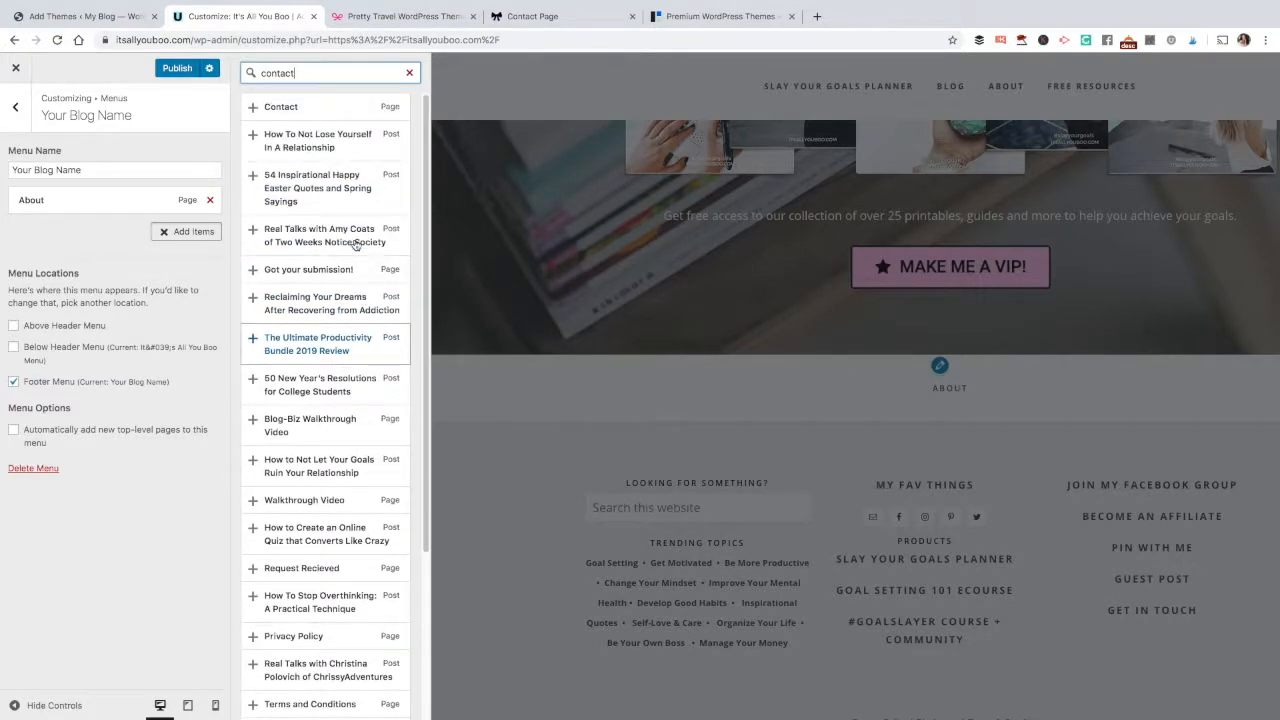
pyautogui.click(329, 110)
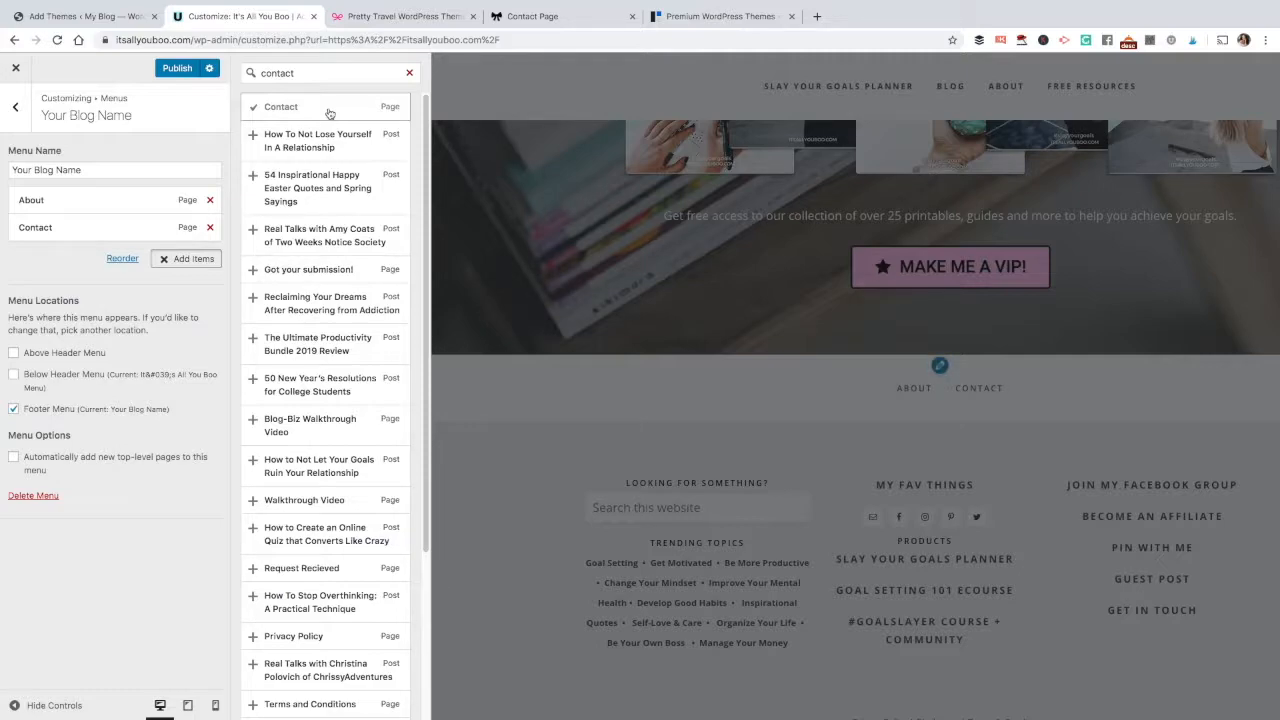
pyautogui.doubleClick(300, 73)
pyautogui.write('blog')
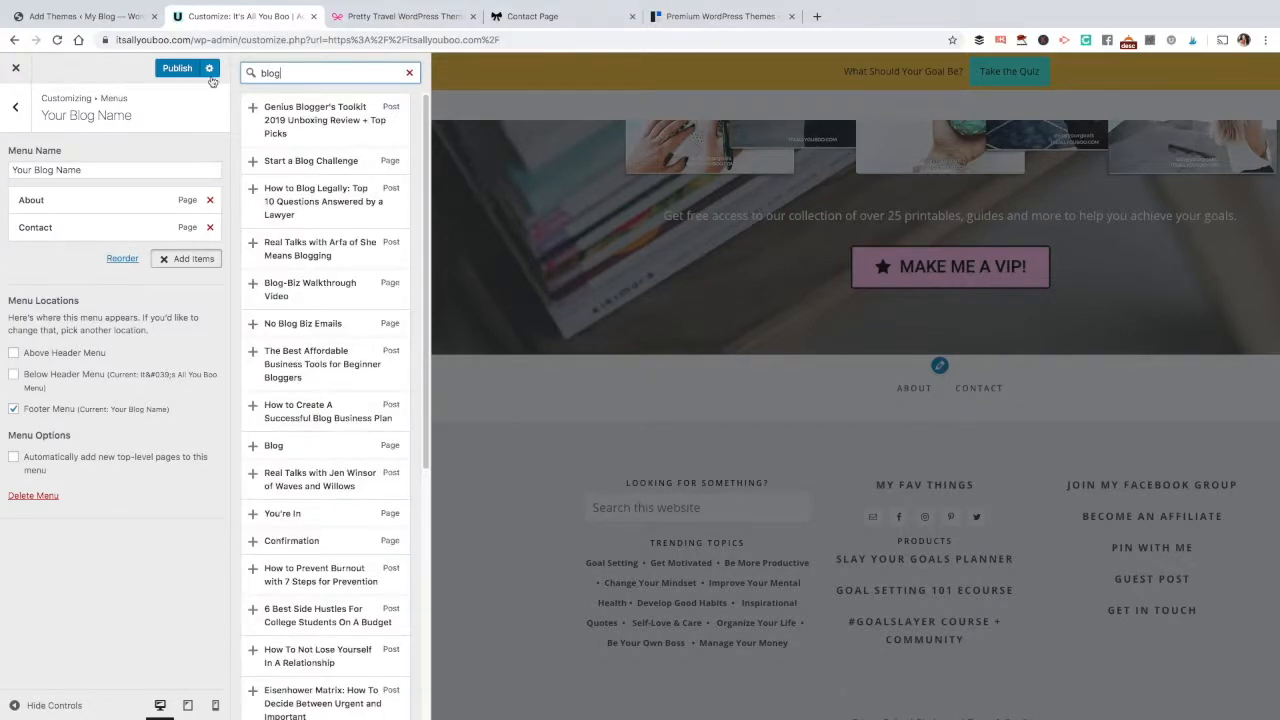
pyautogui.click(309, 443)
pyautogui.moveTo(95, 254); pyautogui.dragTo(61, 227)
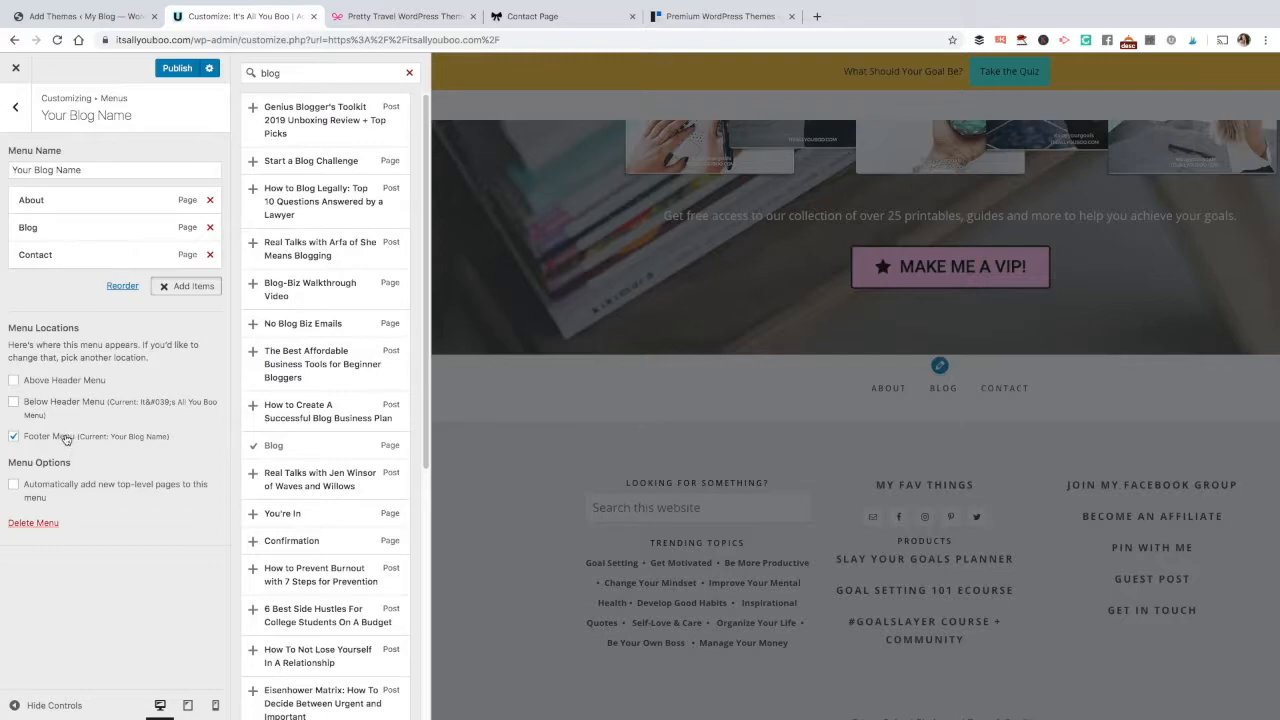
# Step: Try the menu in the Above Header Menu location, and switch it to the Below Header Menu location instead
pyautogui.scroll(15, 968, 384)
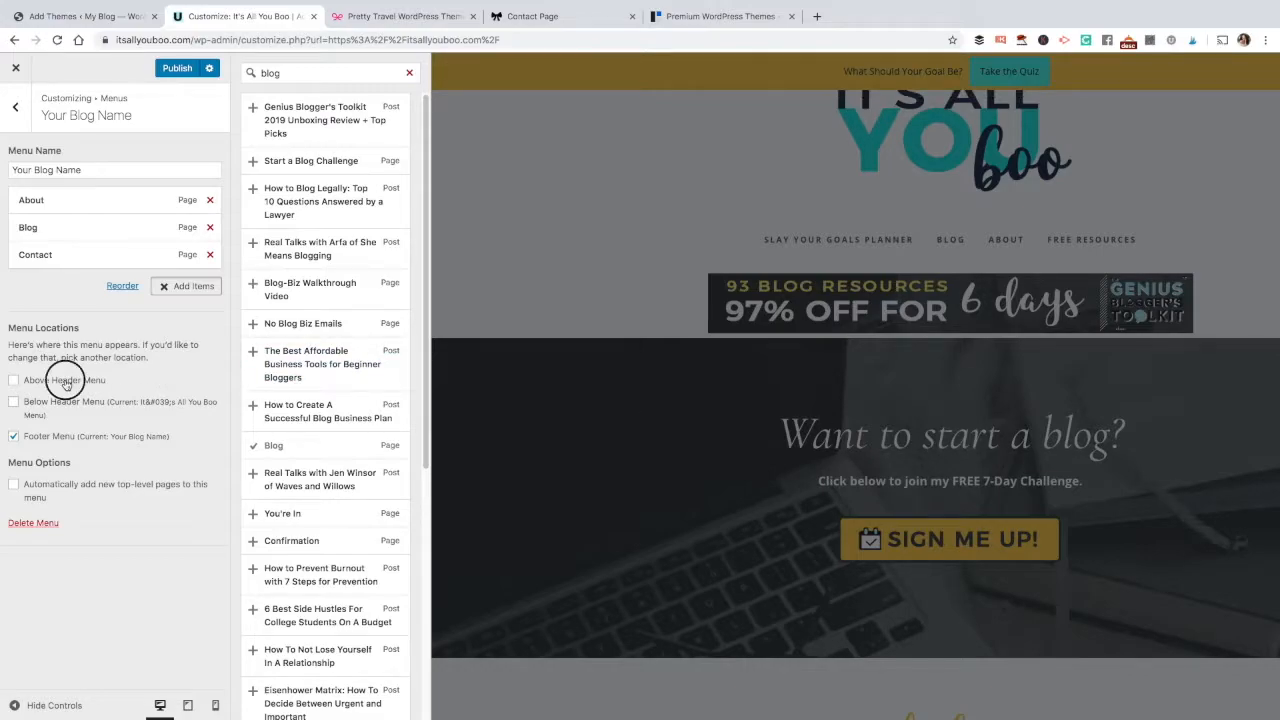
pyautogui.click(63, 381)
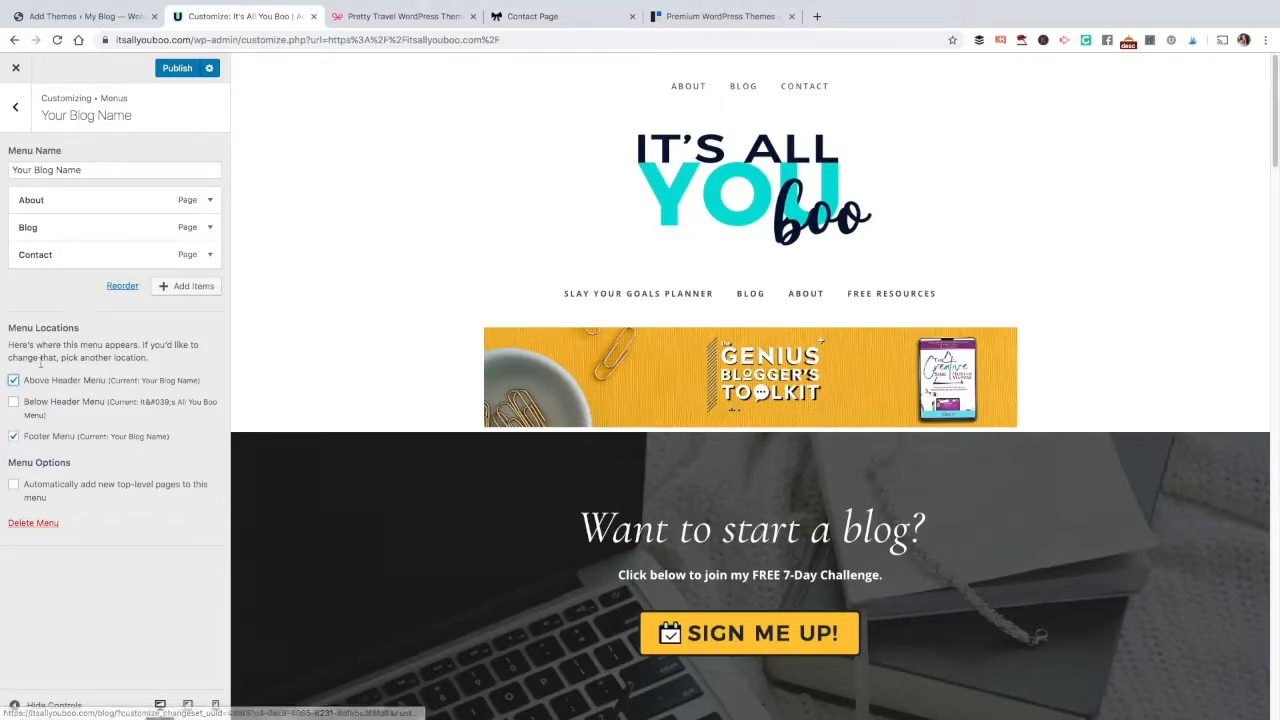
pyautogui.click(14, 401)
pyautogui.click(13, 382)
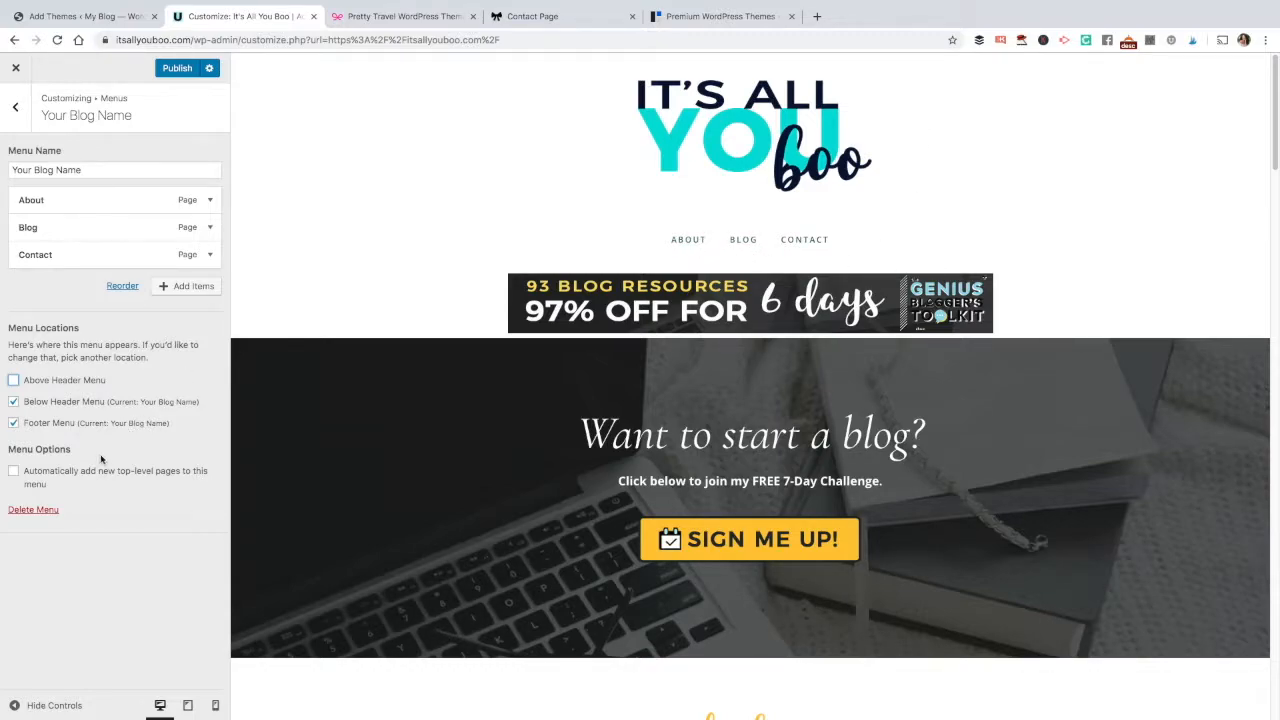
# Step: Delete the Your Blog Name menu and leave the Menus settings
pyautogui.click(50, 510)
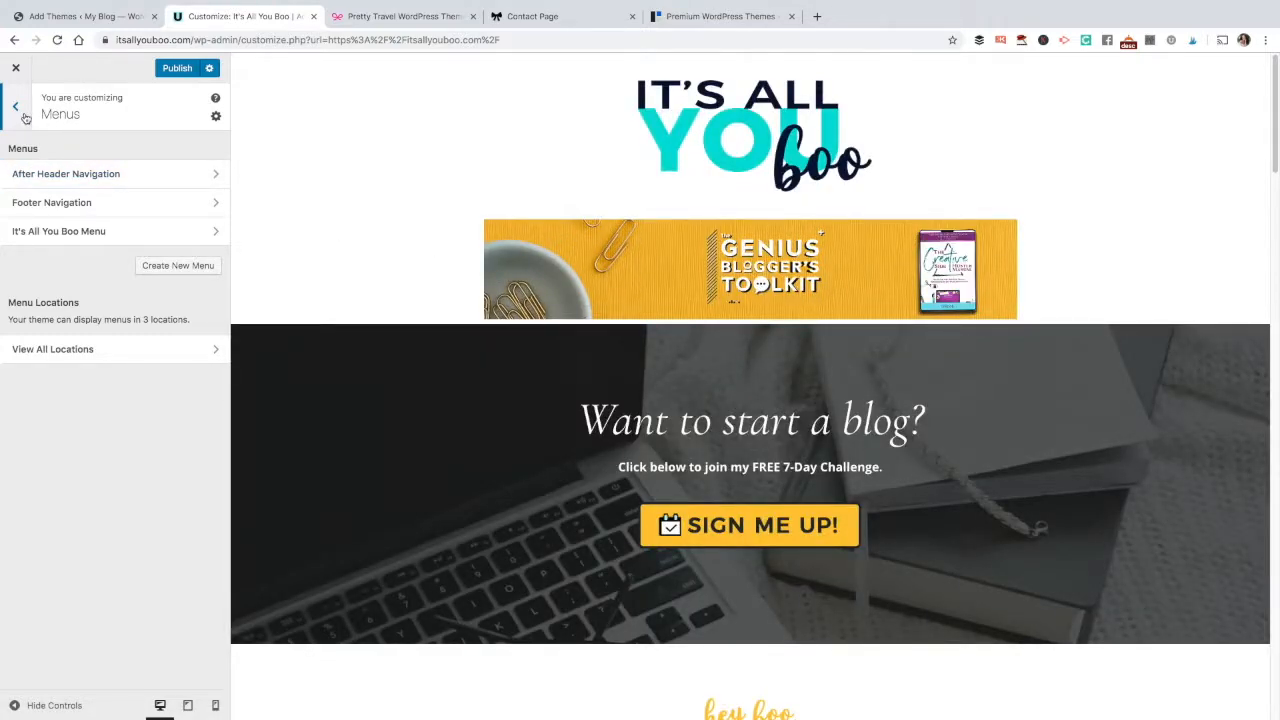
pyautogui.click(26, 117)
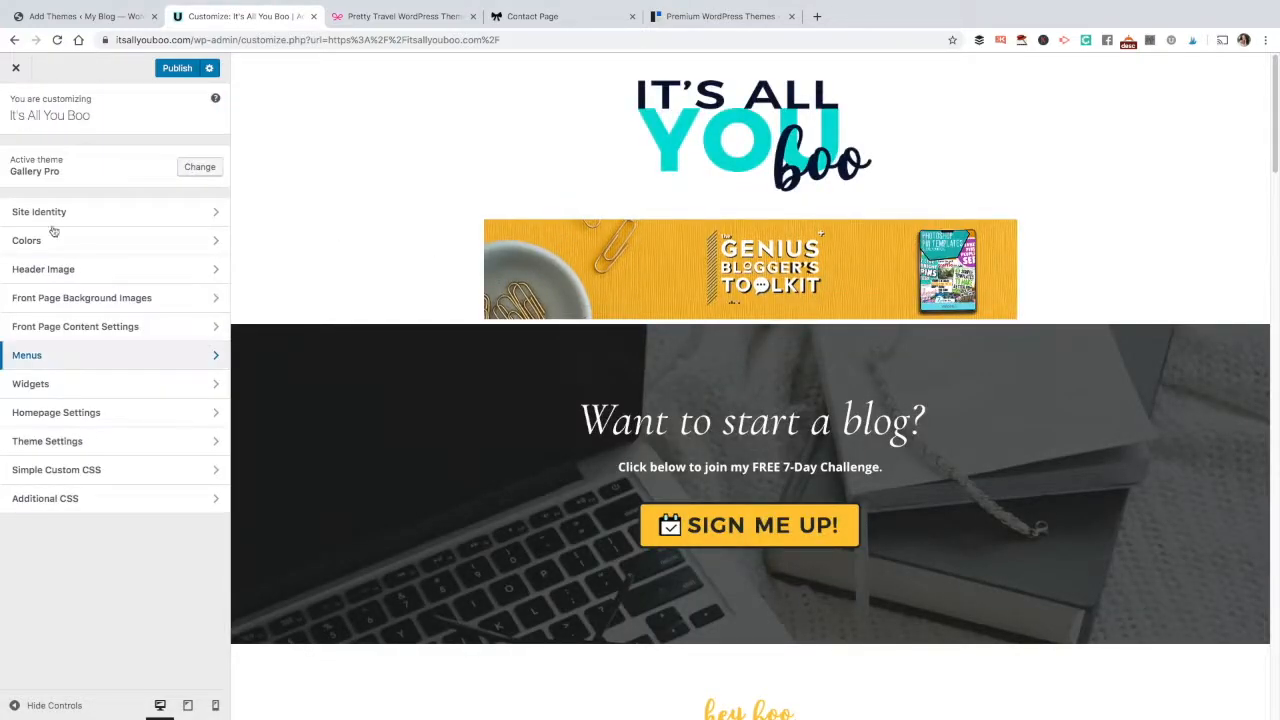
# Step: Review the list of widget areas in the Widgets settings, checking the contents of Primary Sidebar and Footer 1
pyautogui.click(95, 388)
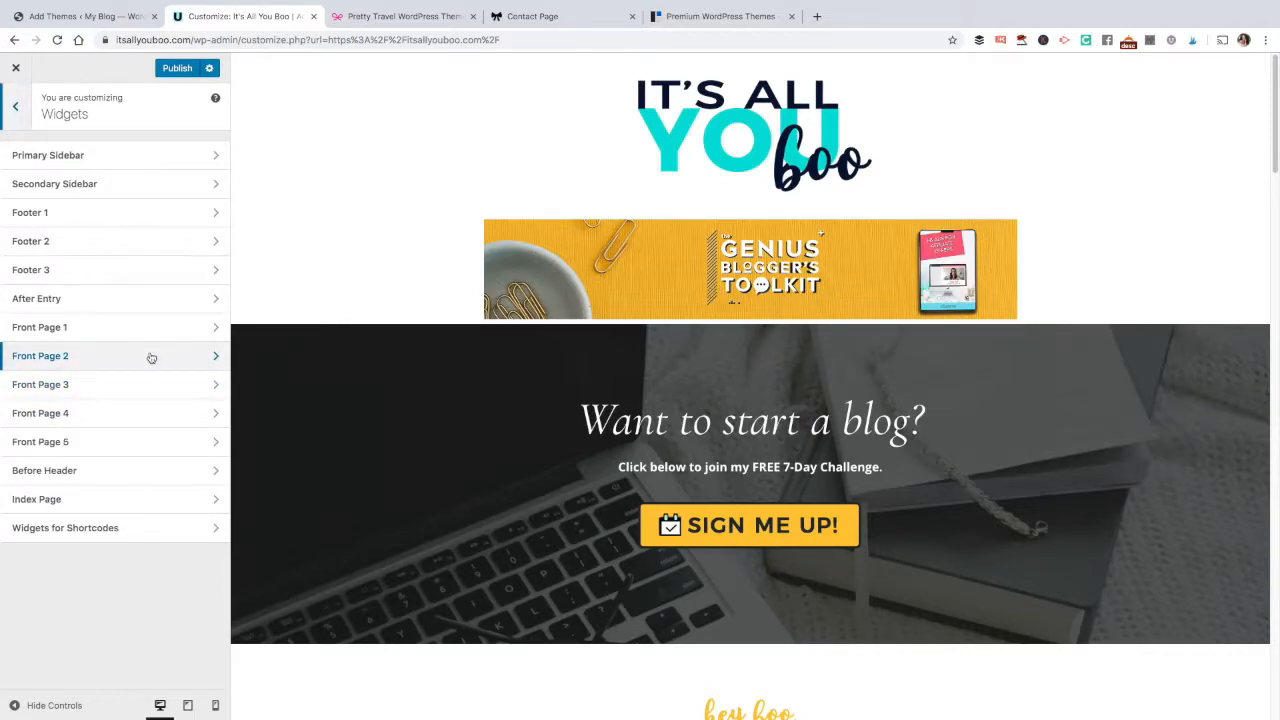
pyautogui.scroll(-3, 390, 419)
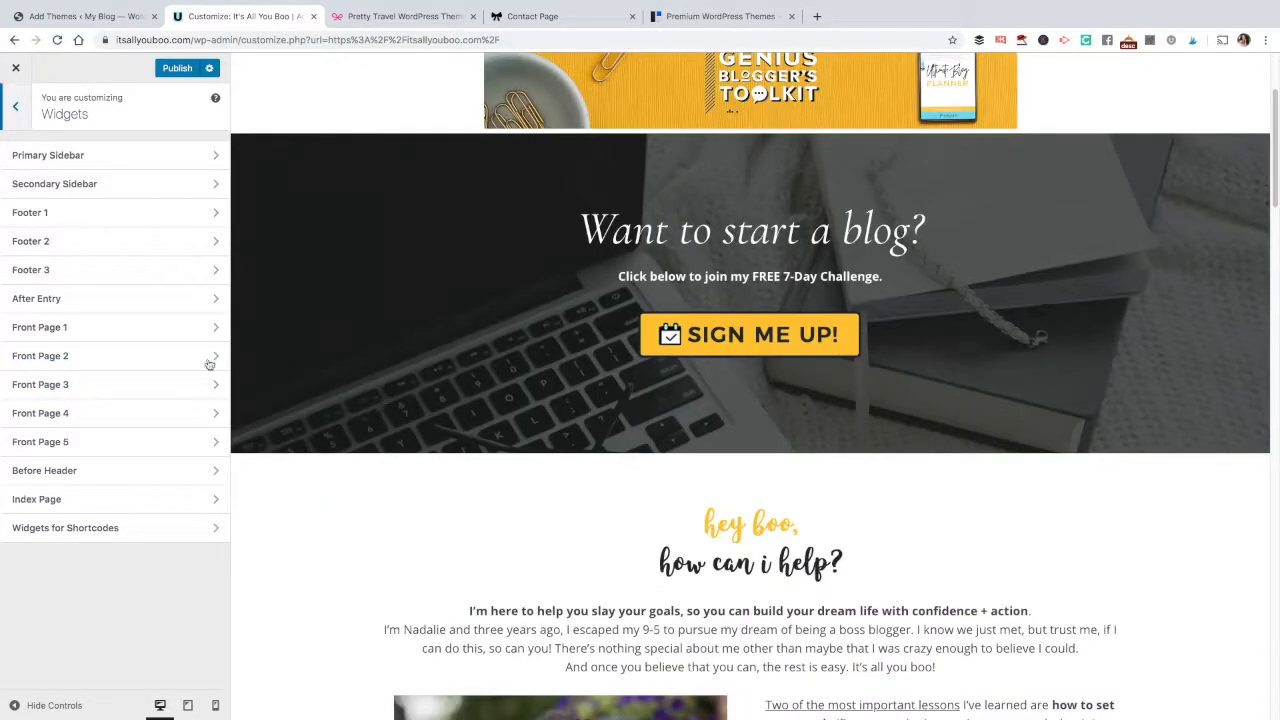
pyautogui.click(64, 167)
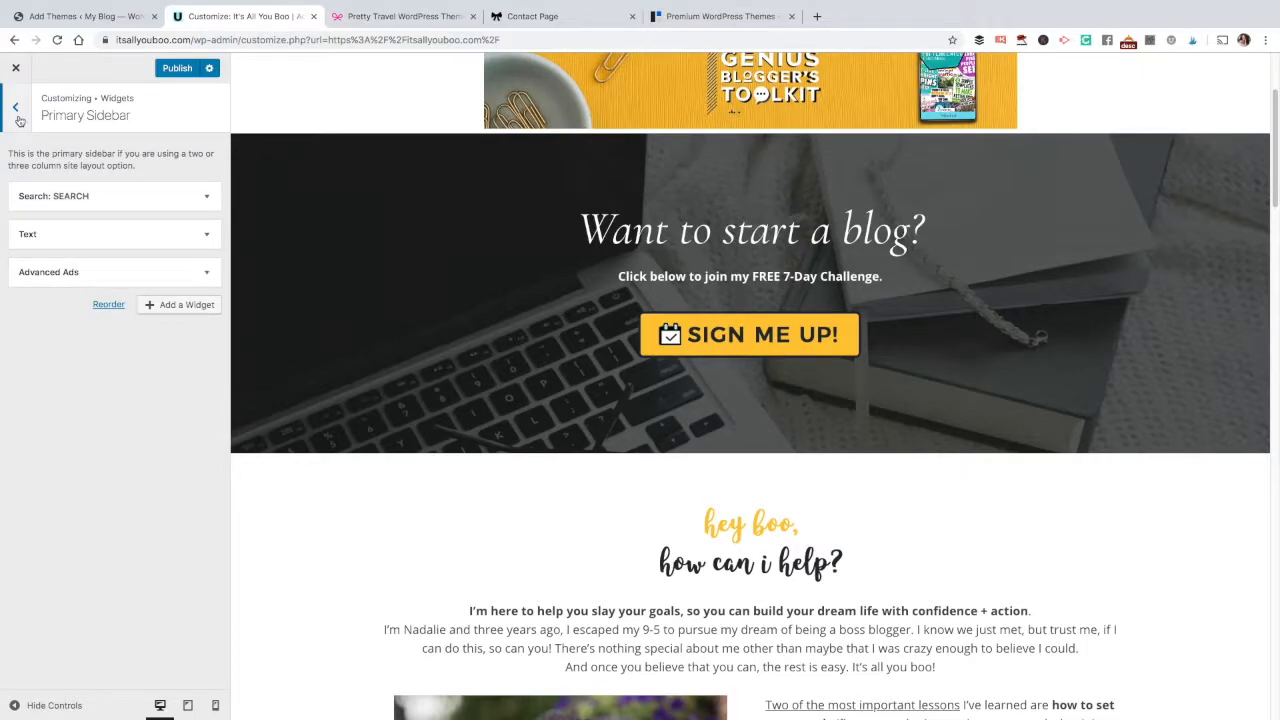
pyautogui.click(19, 118)
pyautogui.click(82, 213)
pyautogui.click(16, 113)
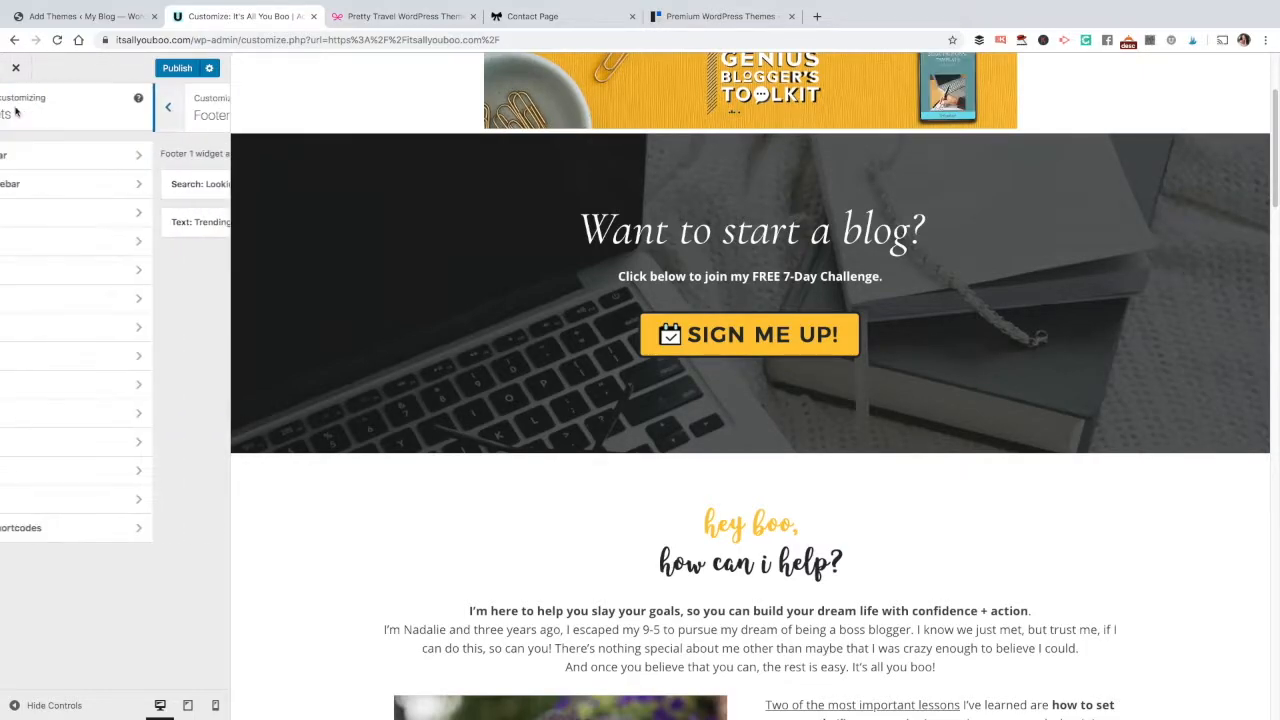
# Step: Examine where the footer and front page widget areas appear in the site preview, and leave the Widgets settings
pyautogui.scroll(-15, 596, 433)
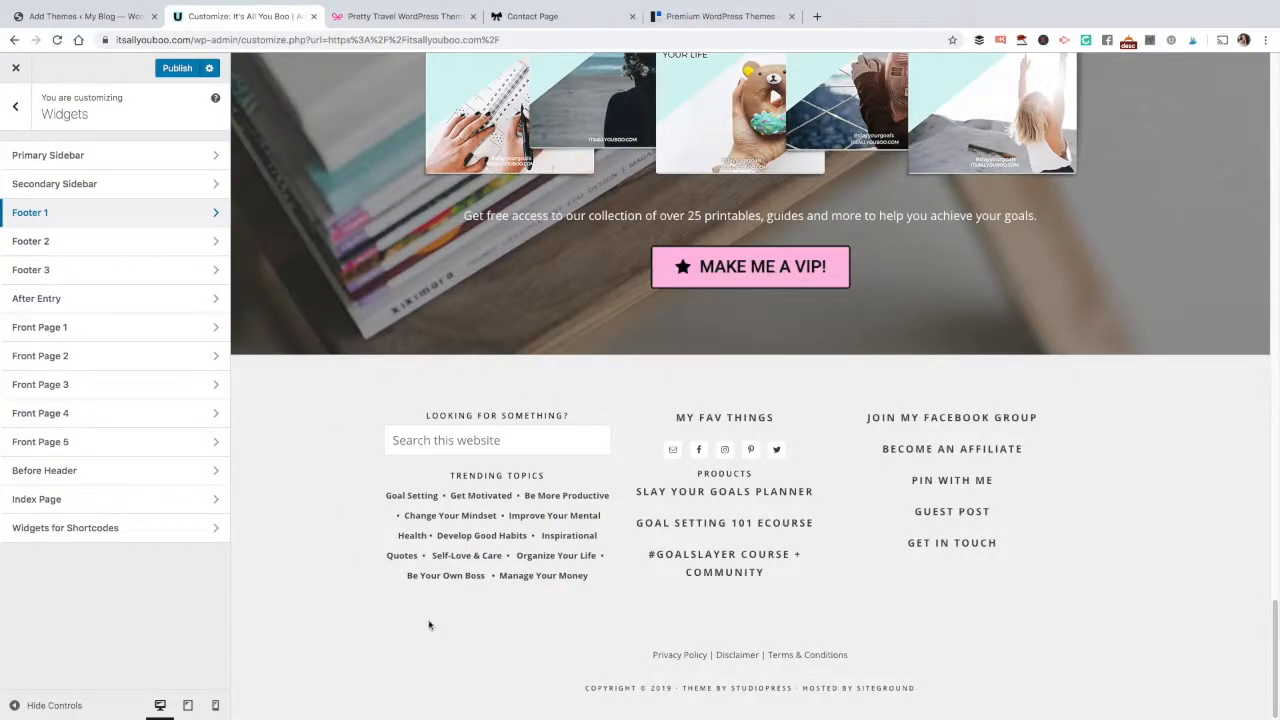
pyautogui.scroll(15, 1018, 436)
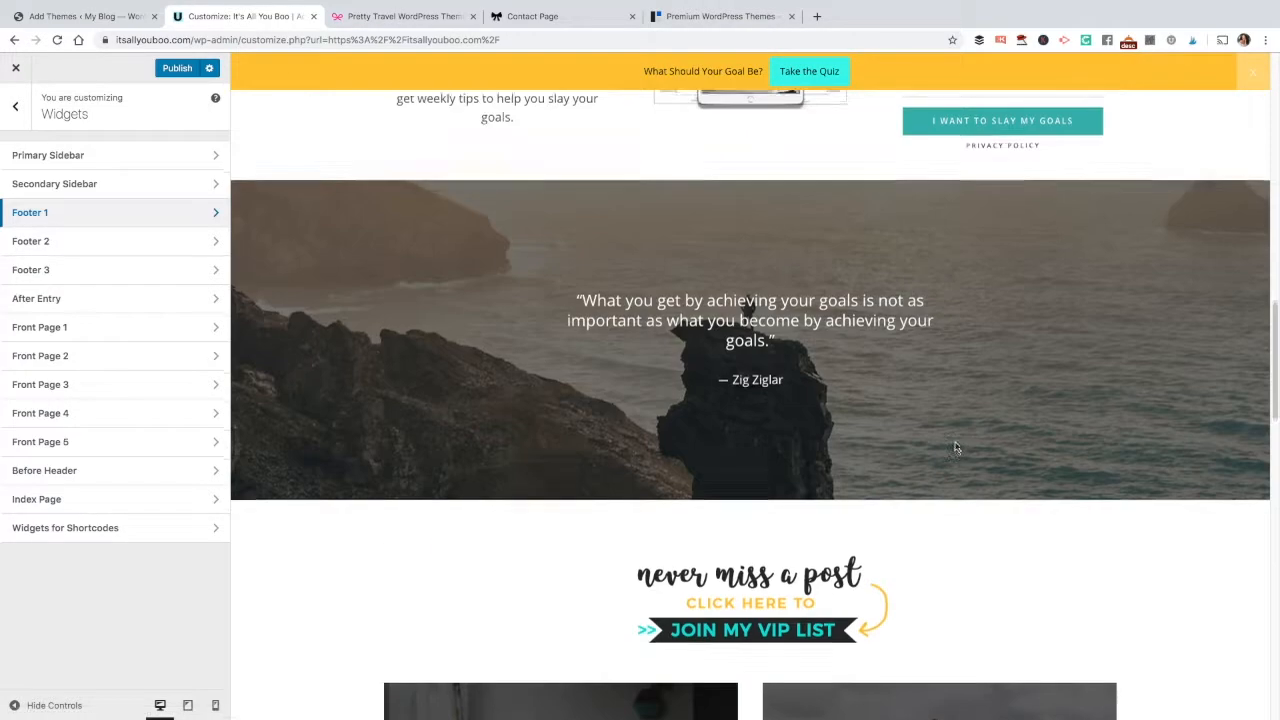
pyautogui.scroll(-5, 514, 442)
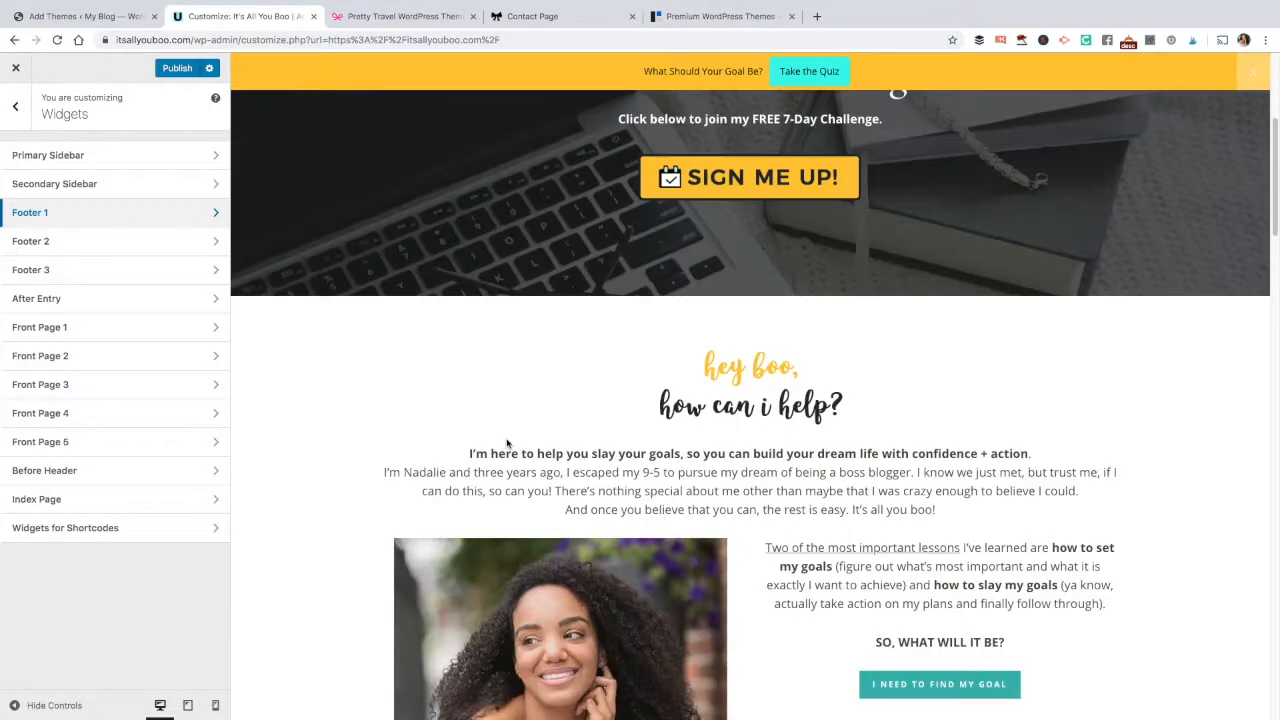
pyautogui.scroll(-2, 507, 443)
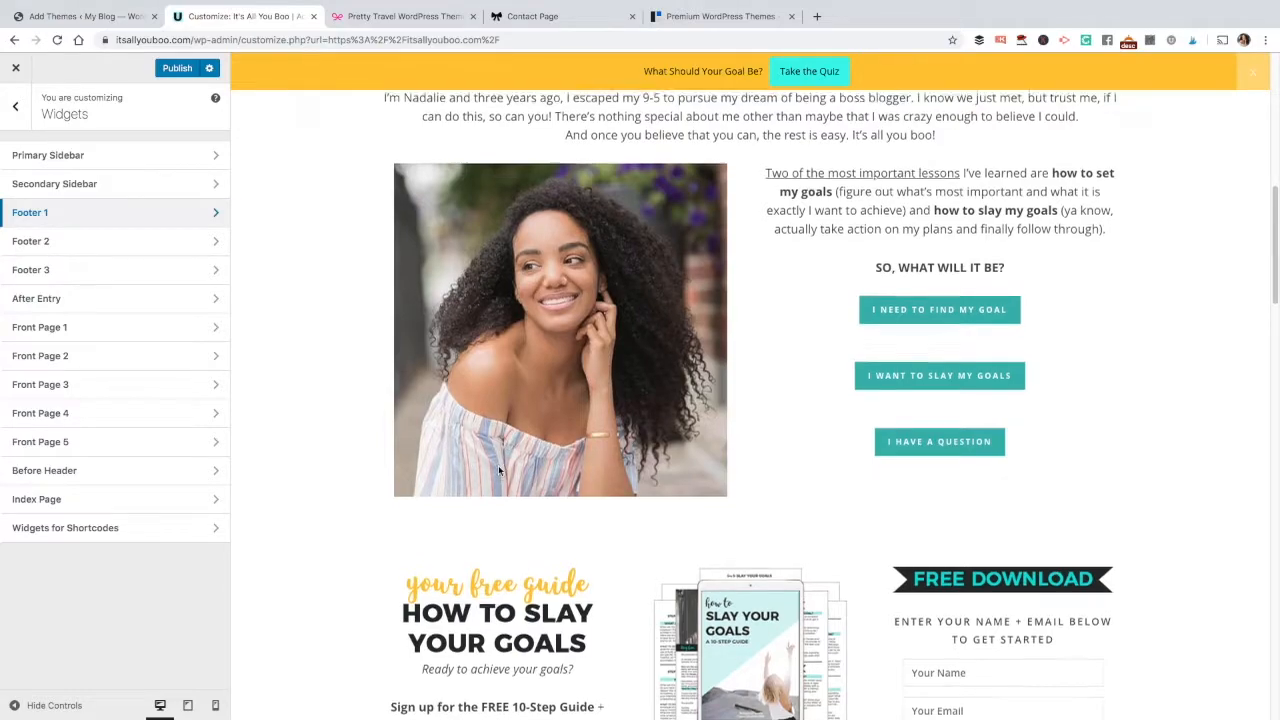
pyautogui.scroll(6, 500, 468)
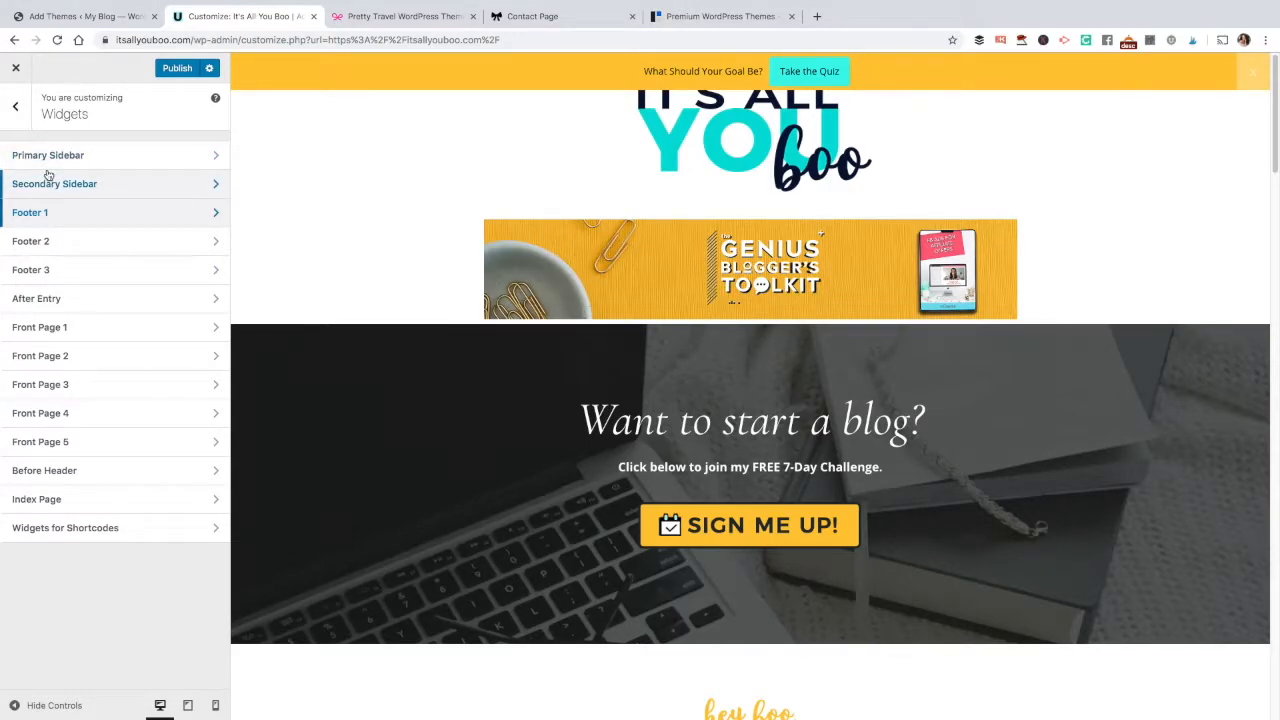
pyautogui.click(13, 108)
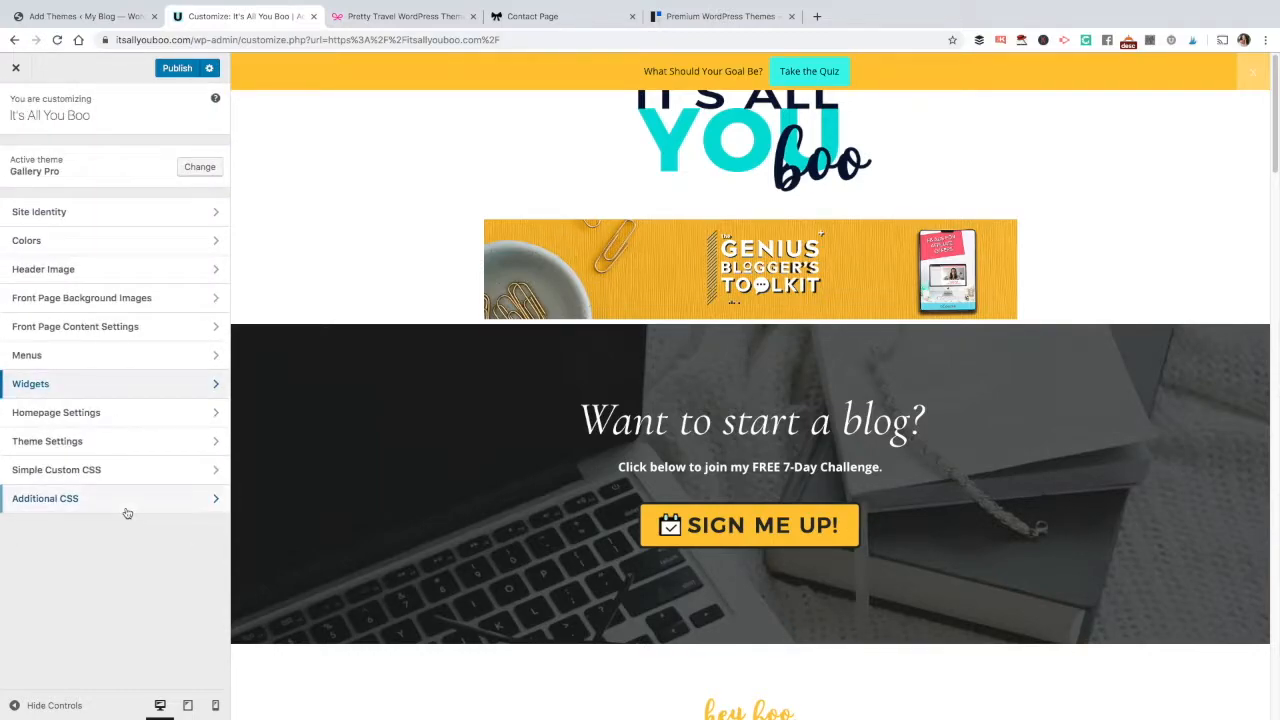
# Step: Review the Homepage Settings, the Theme Settings with their Header/Footer Scripts, and the Simple Custom CSS
pyautogui.click(126, 413)
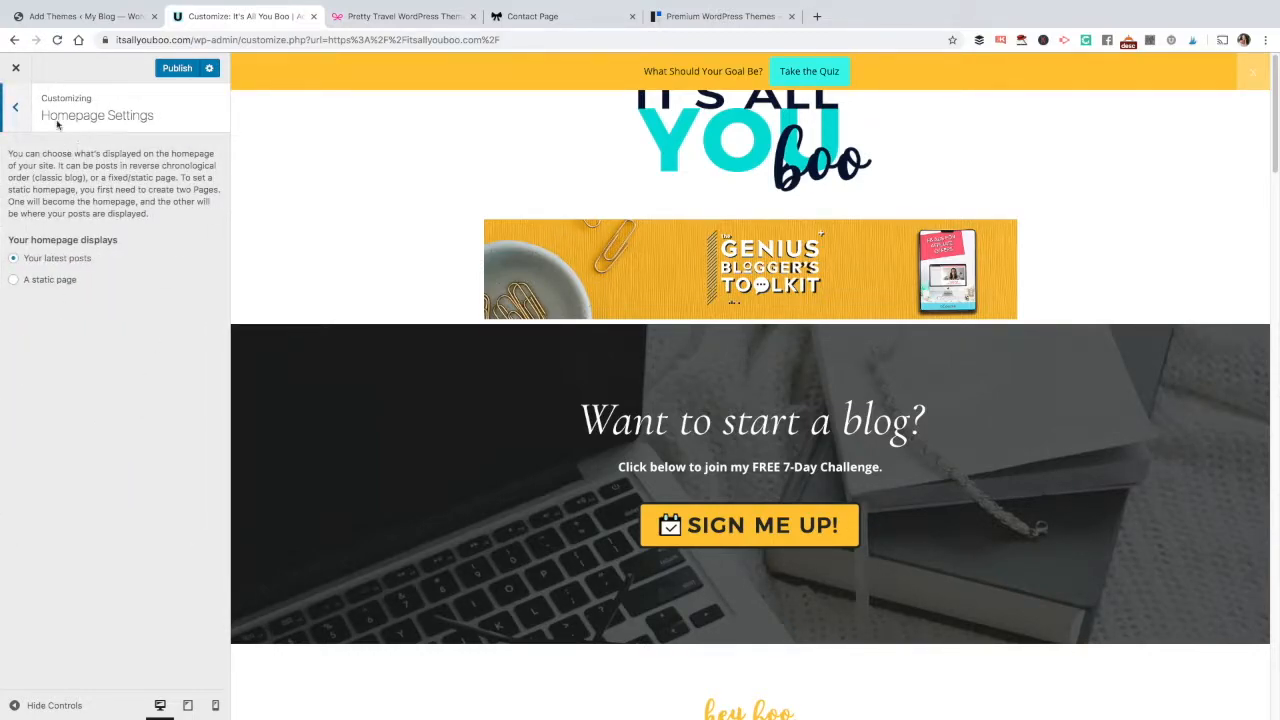
pyautogui.click(20, 106)
pyautogui.click(110, 449)
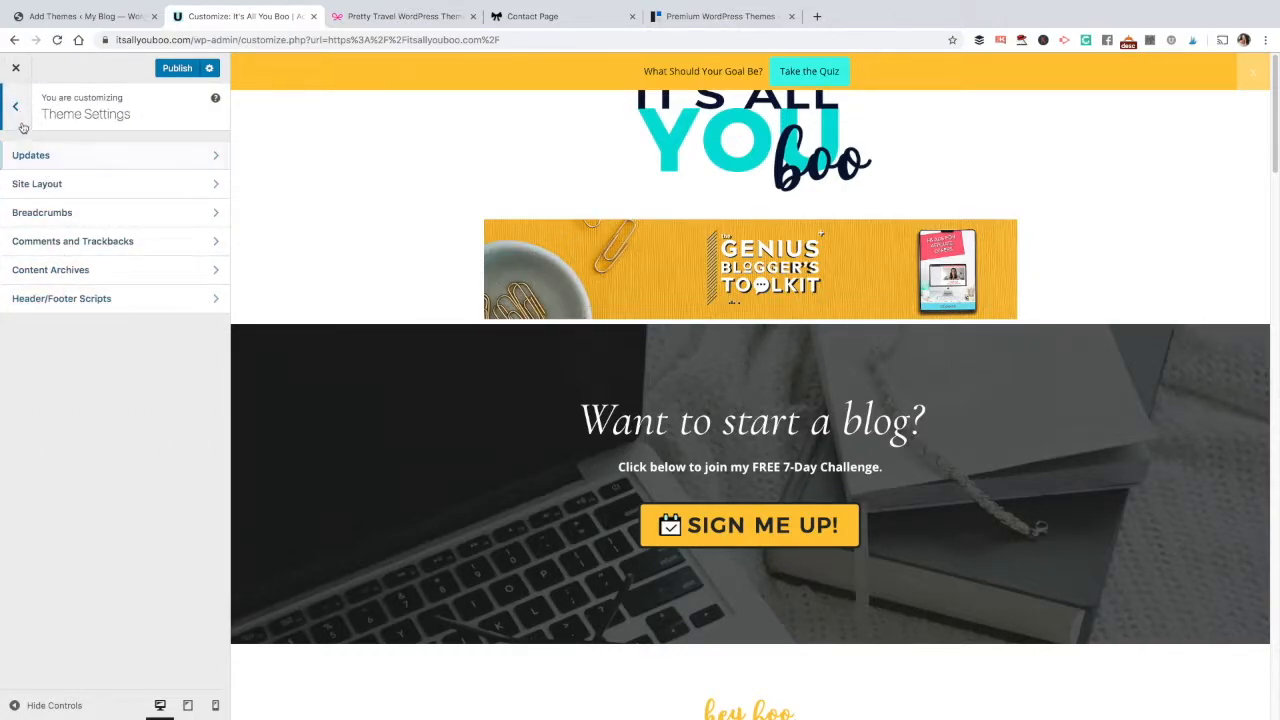
pyautogui.click(75, 300)
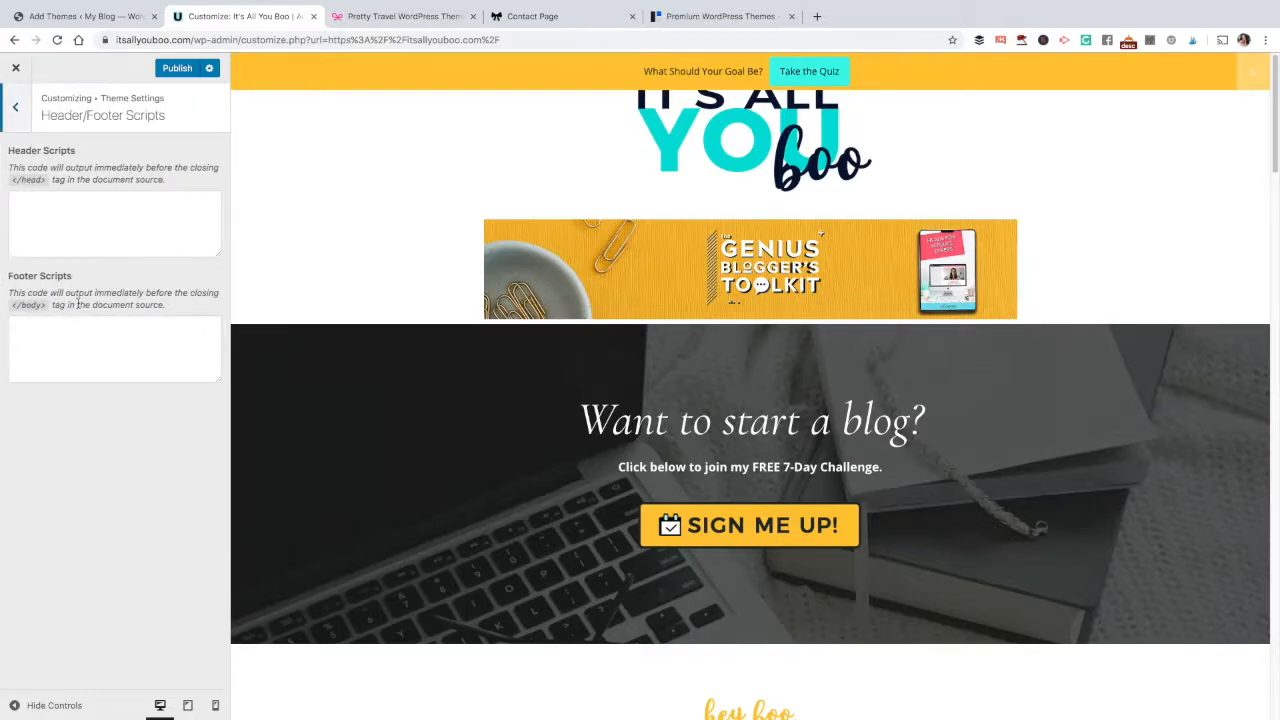
pyautogui.click(12, 102)
pyautogui.click(71, 305)
pyautogui.click(18, 115)
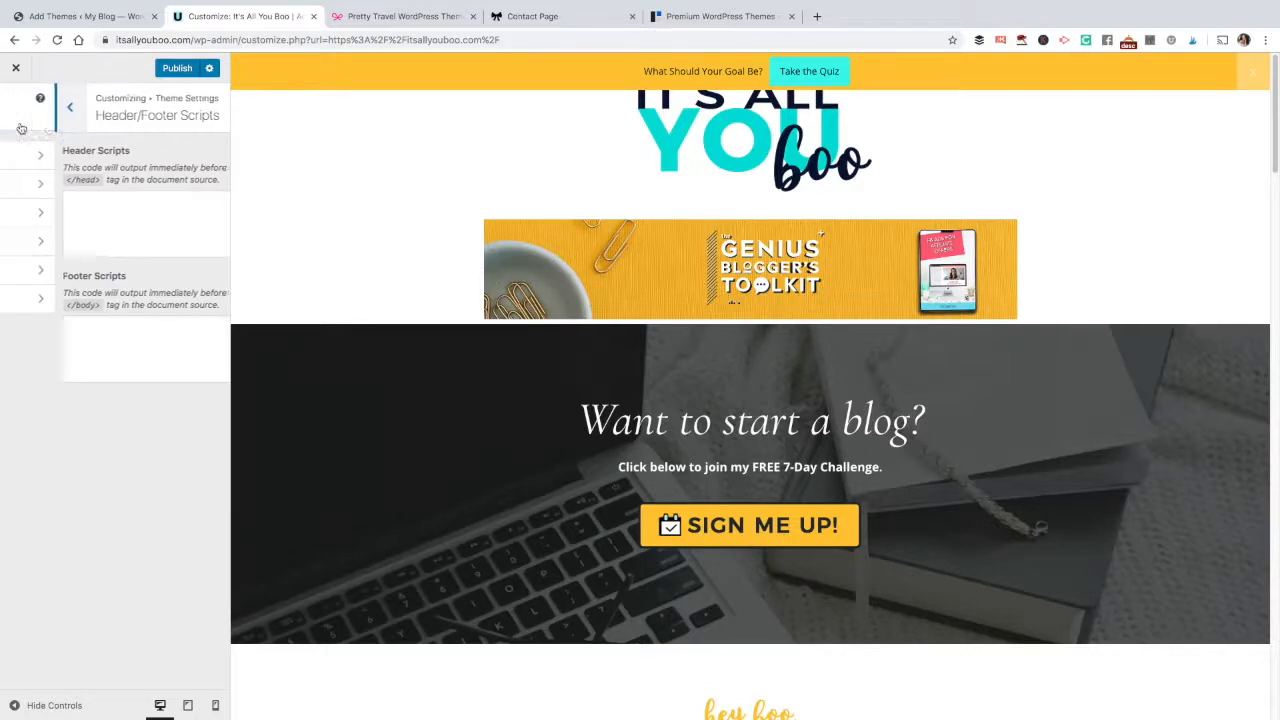
pyautogui.click(17, 112)
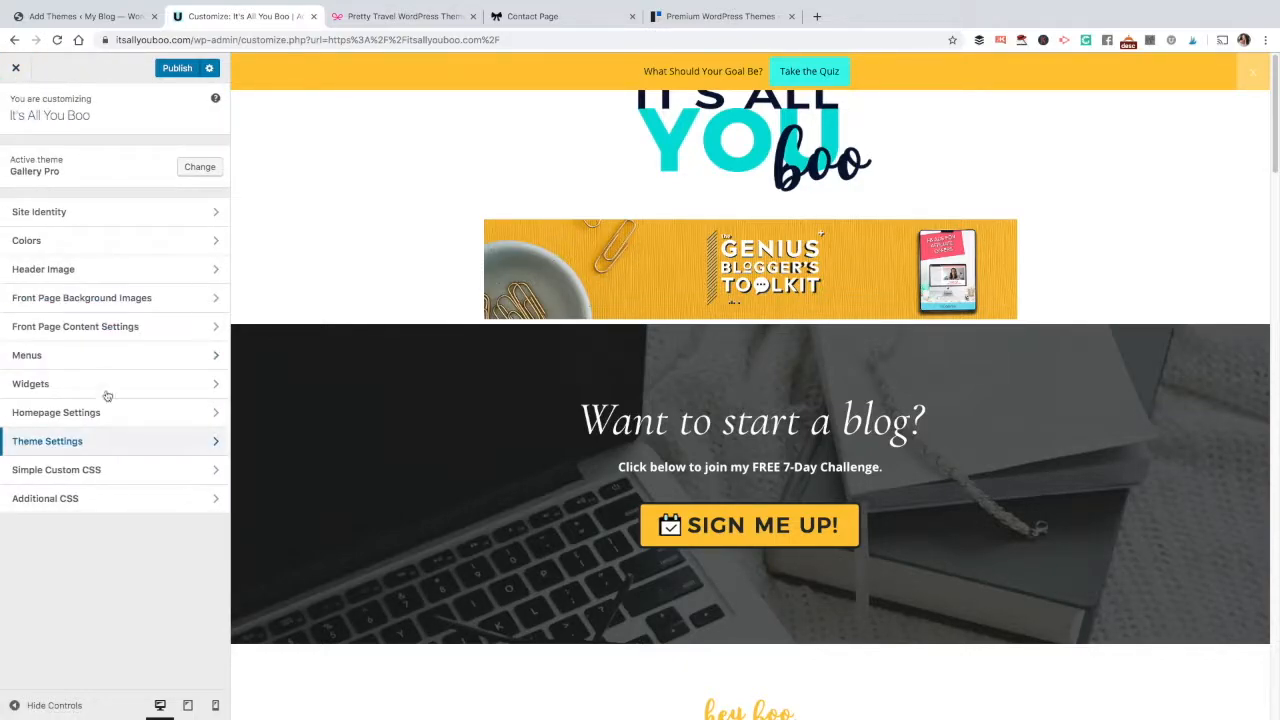
pyautogui.click(114, 472)
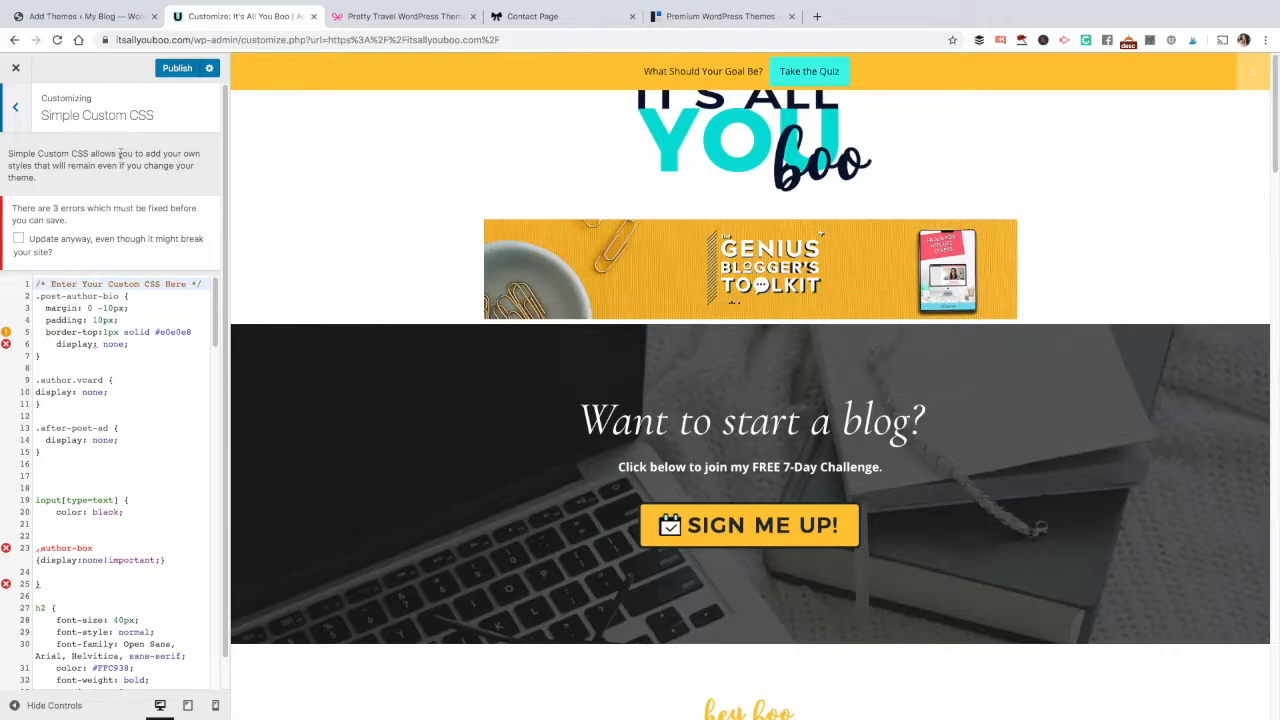
pyautogui.click(13, 110)
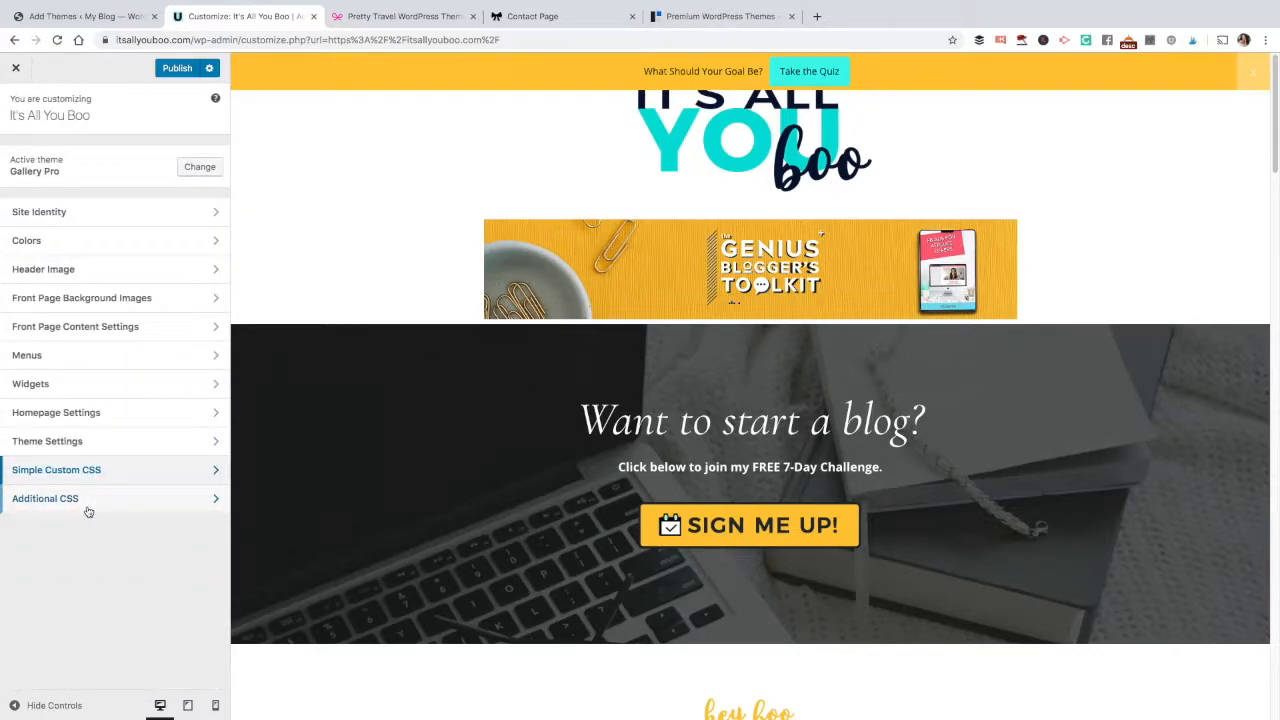
# Step: Close the theme customizer and discard the unsaved changes
pyautogui.click(16, 68)
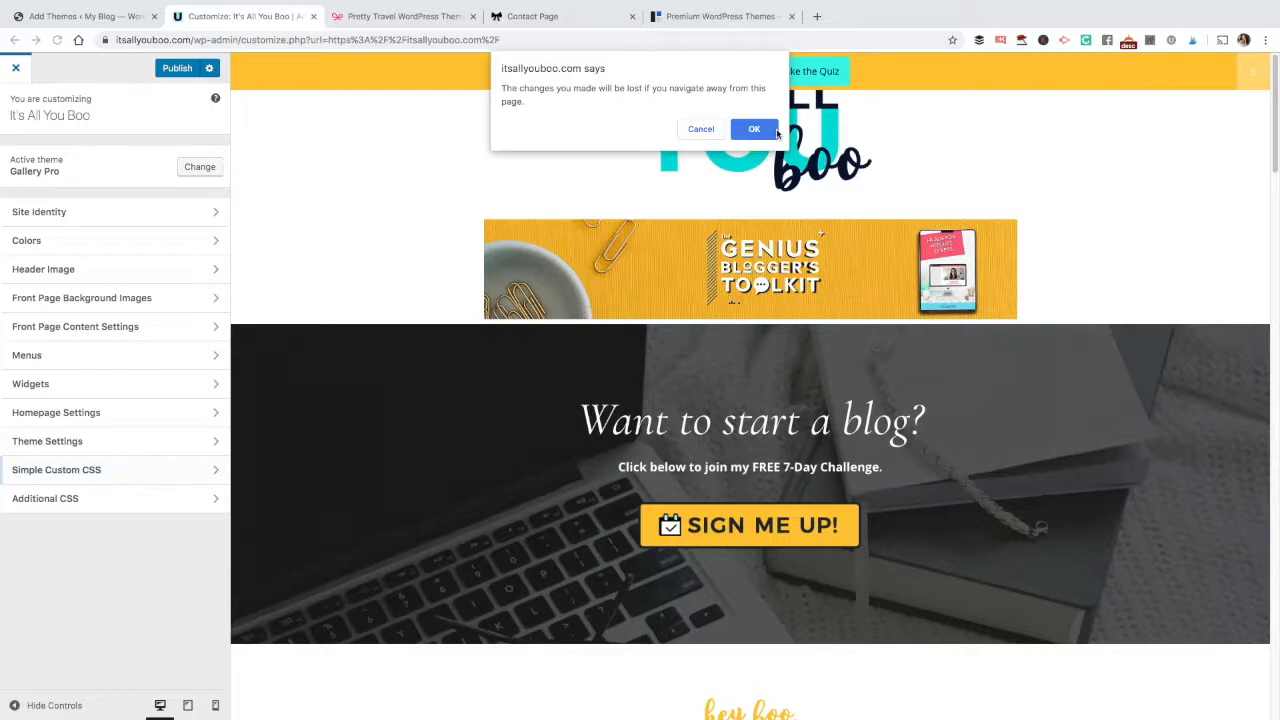
pyautogui.click(756, 131)
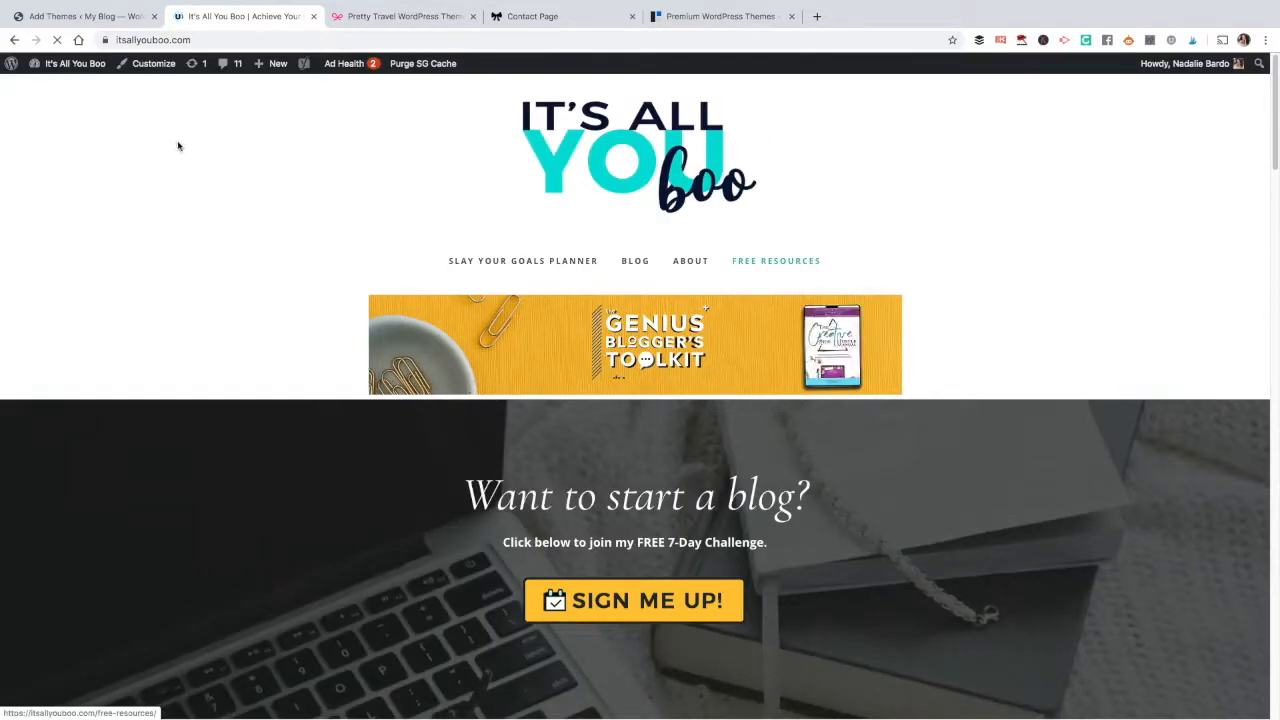
# Step: Switch to the Pretty Travel theme demo, open its home page, and examine the featured images, blog post and sidebar layout
pyautogui.scroll(-1, 180, 145)
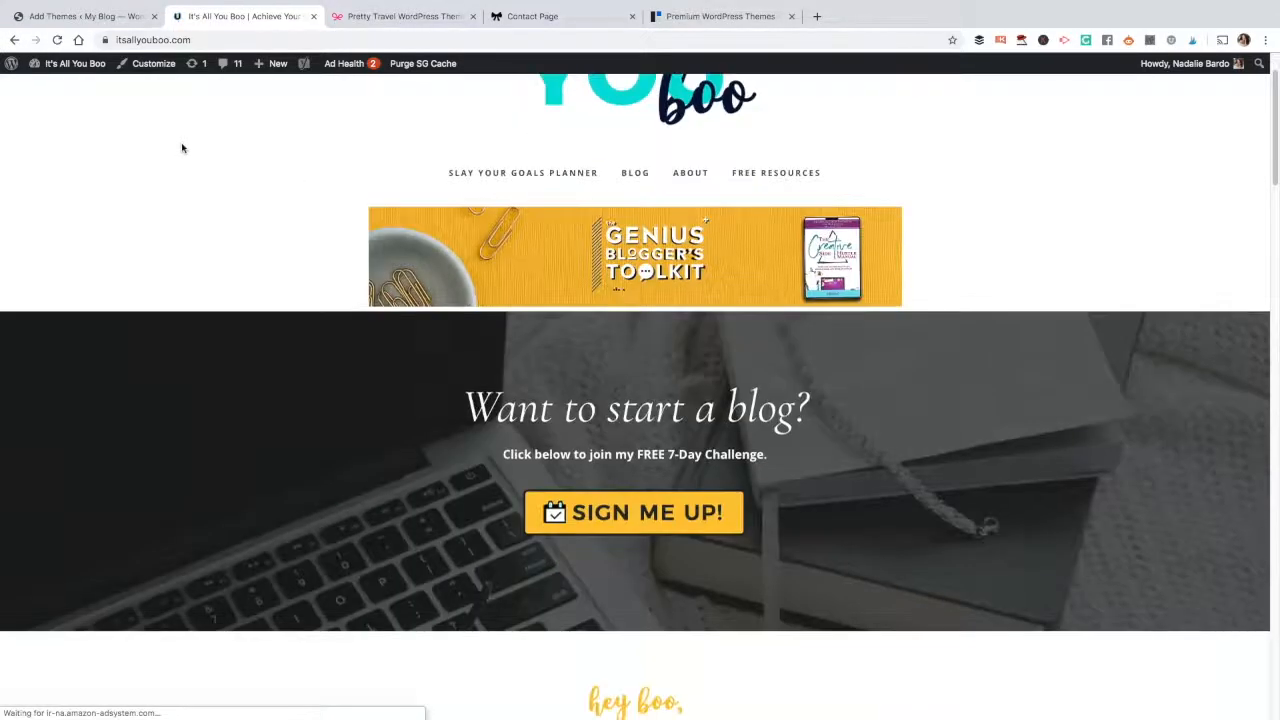
pyautogui.click(436, 17)
pyautogui.click(543, 18)
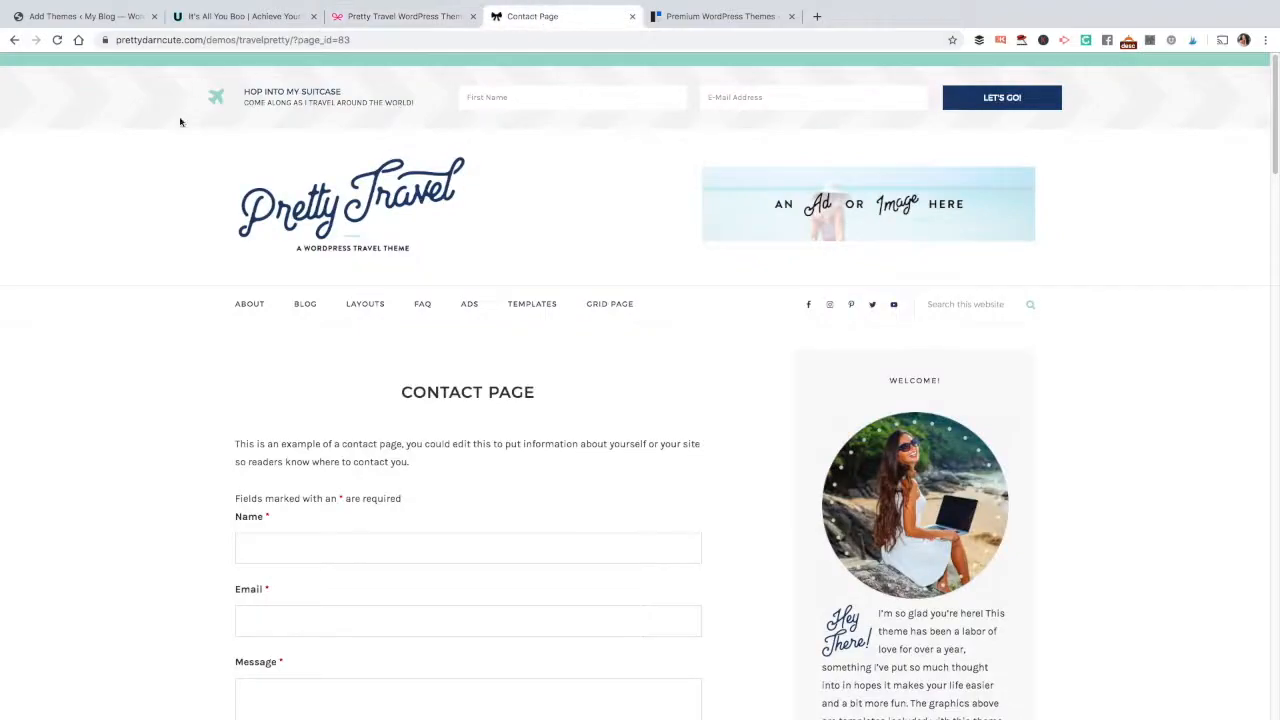
pyautogui.click(306, 259)
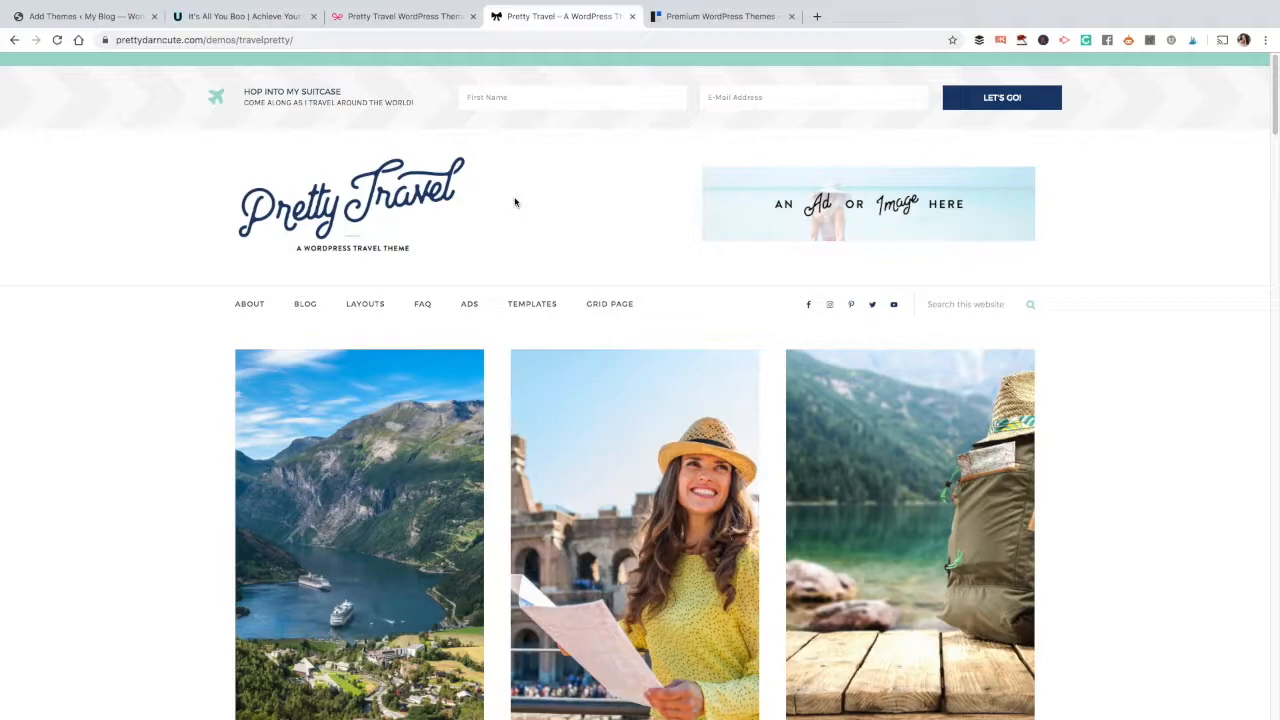
pyautogui.scroll(-3, 756, 452)
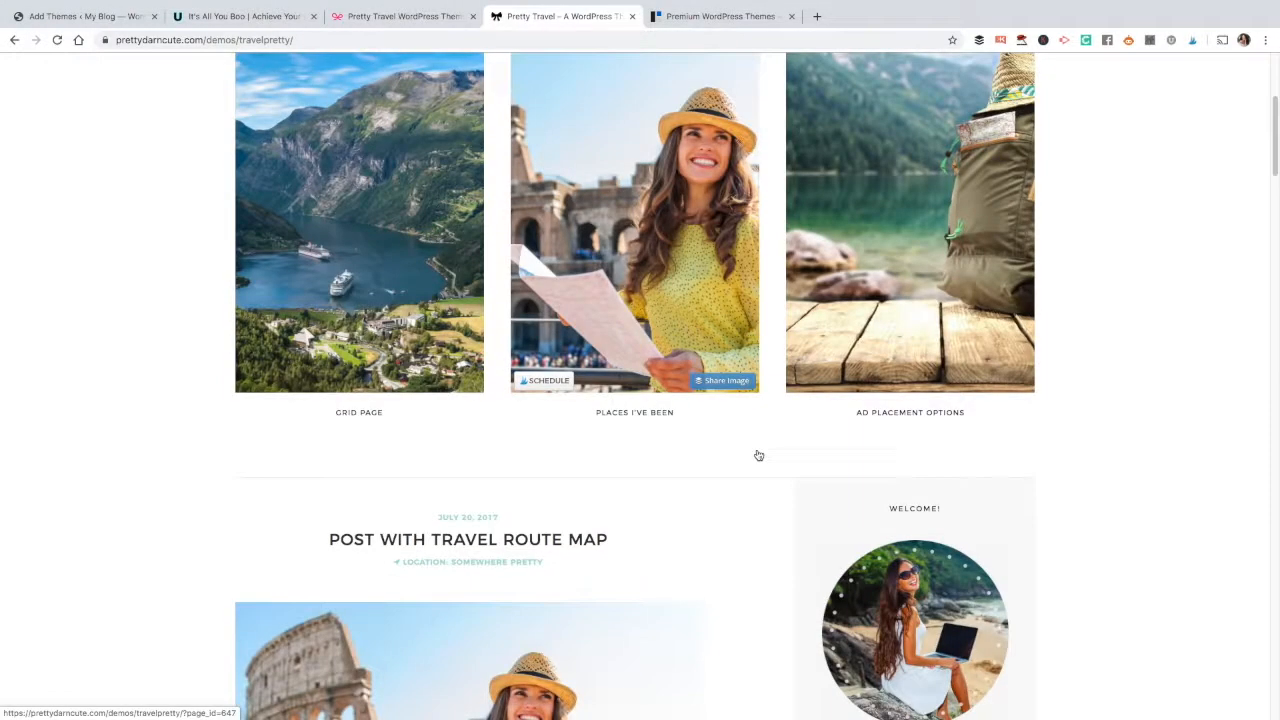
pyautogui.scroll(-1, 754, 450)
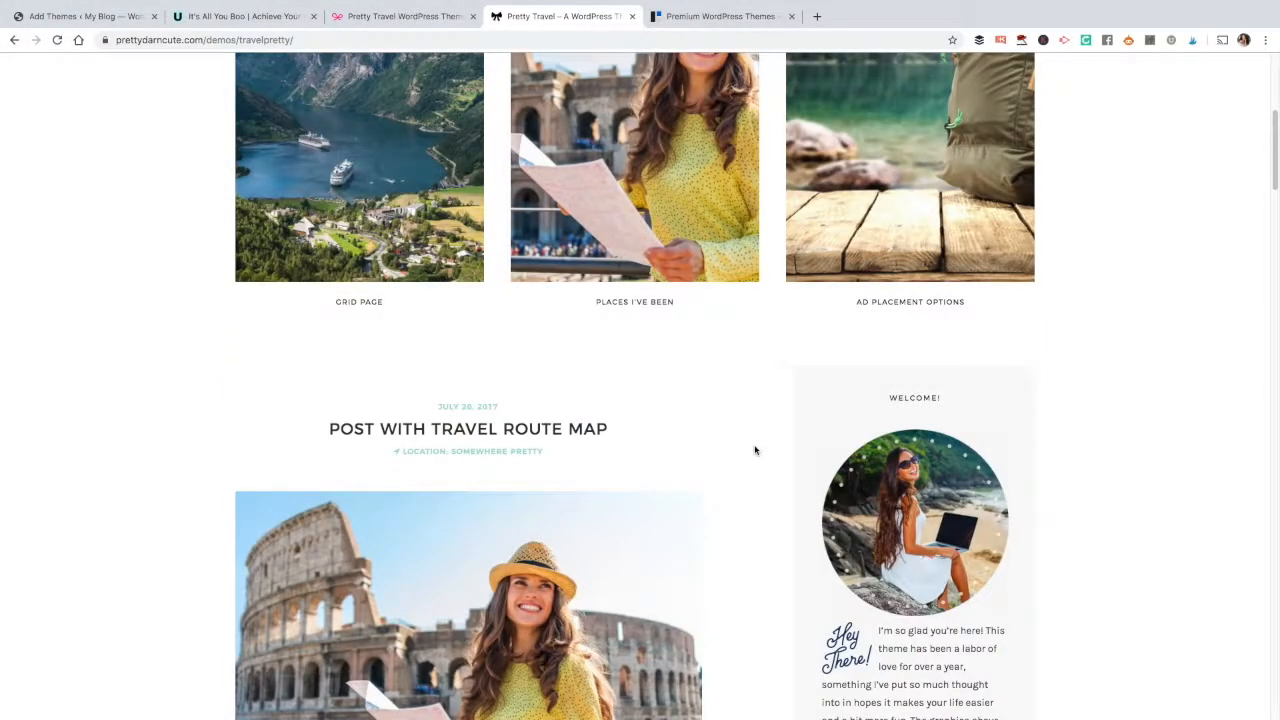
pyautogui.scroll(-1, 754, 450)
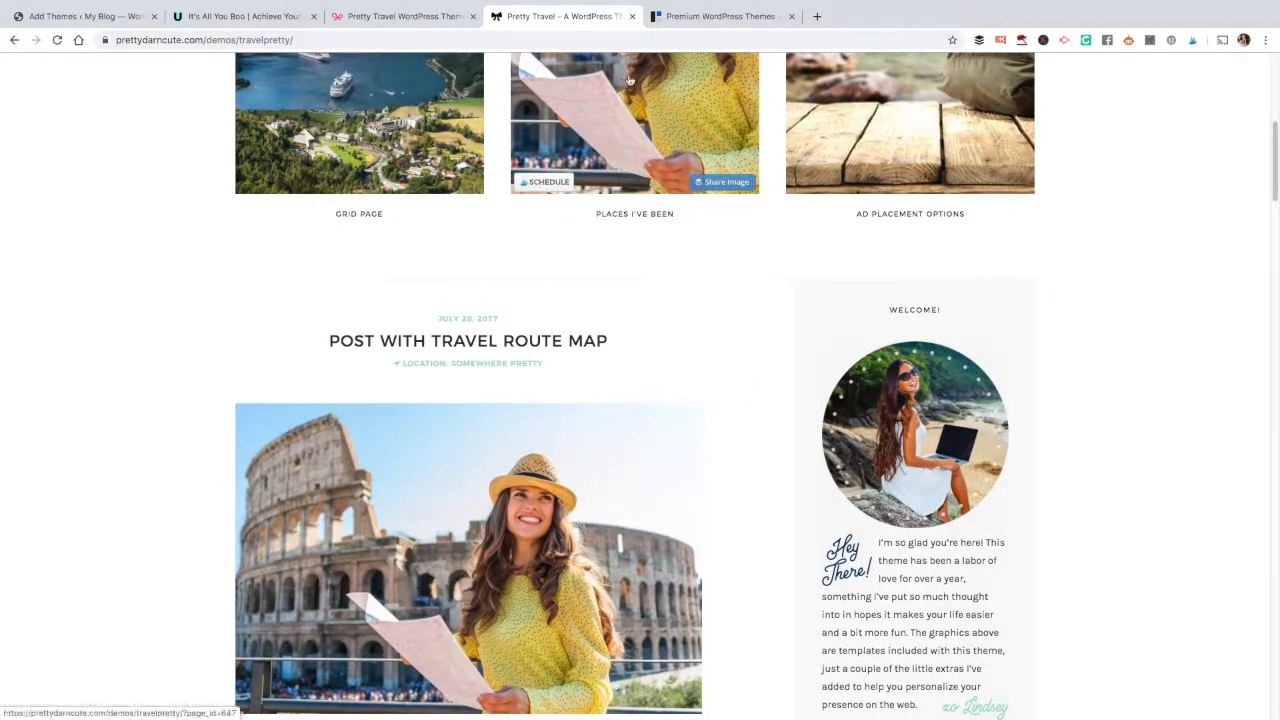
# Step: Return to the StudioPress premium WordPress themes page and browse further through its theme packages
pyautogui.click(684, 20)
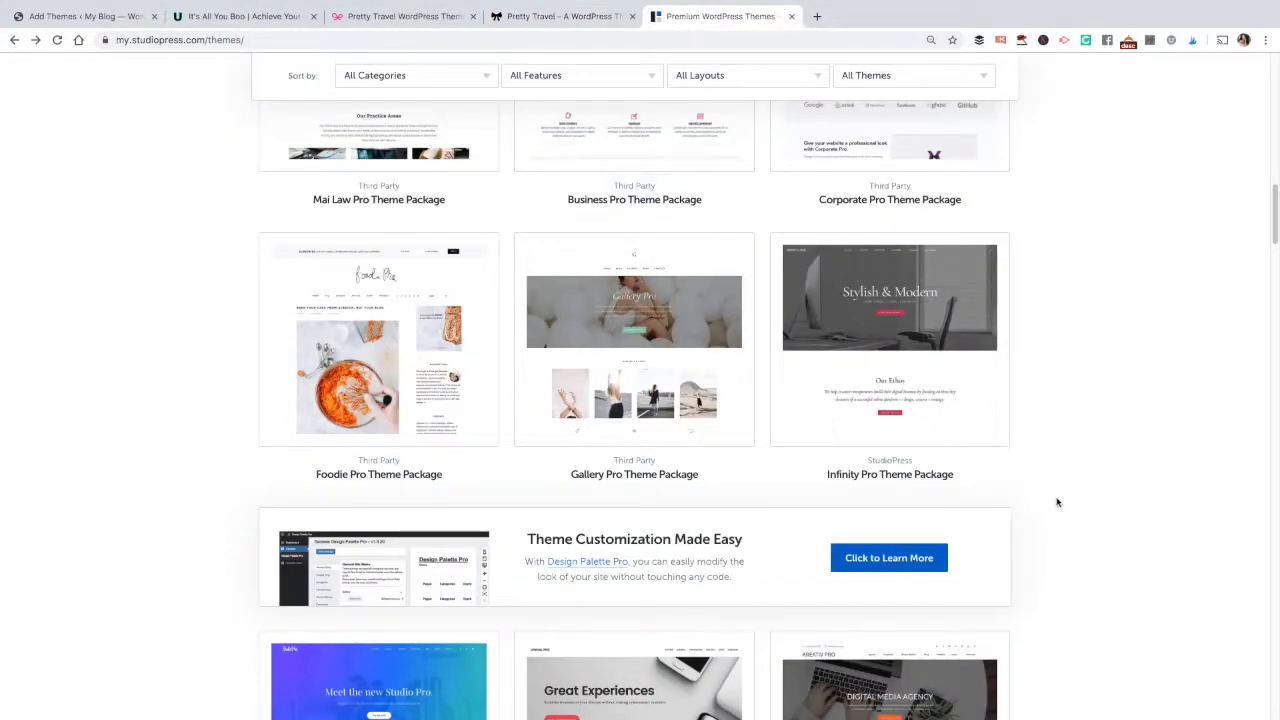
pyautogui.scroll(-4, 1120, 477)
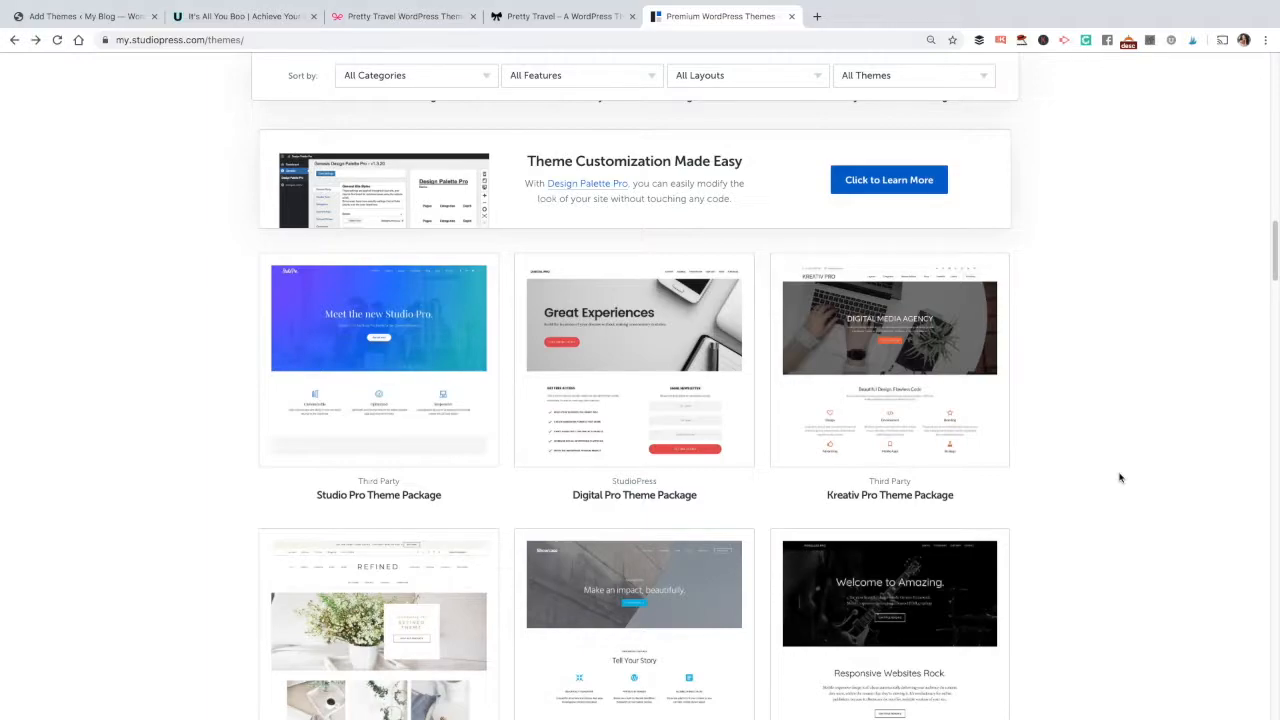
pyautogui.scroll(-1, 1120, 477)
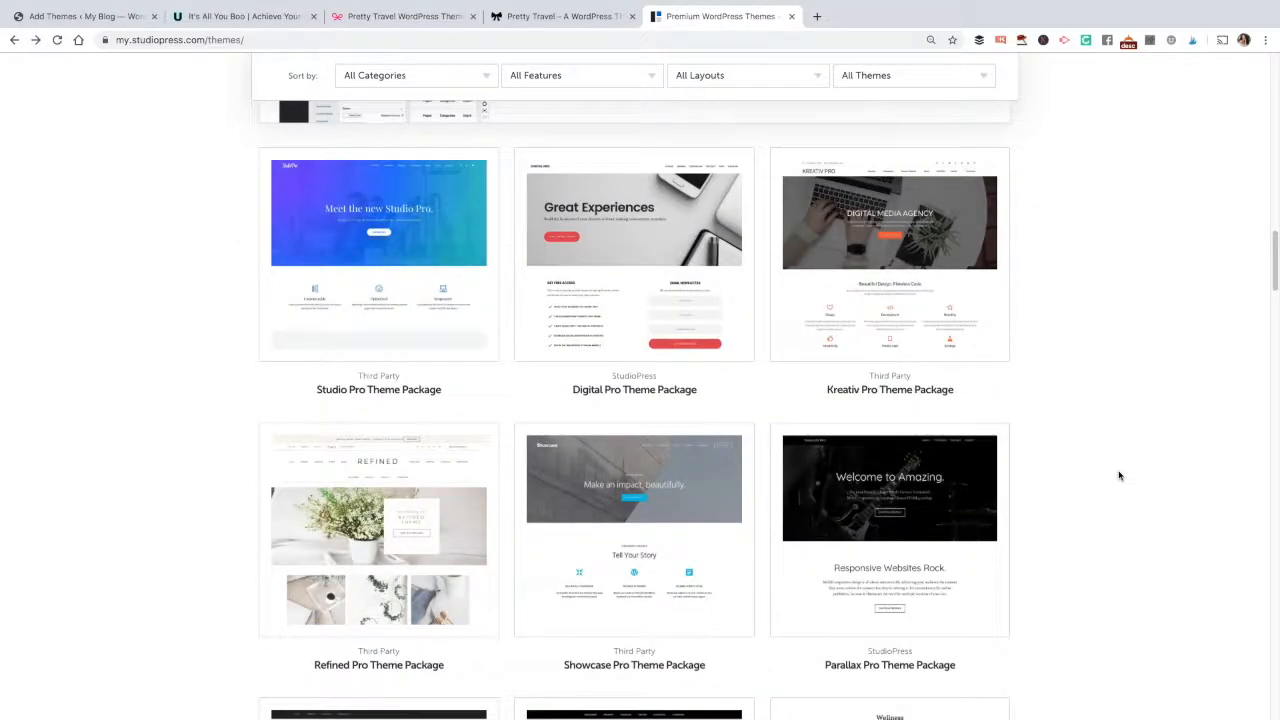